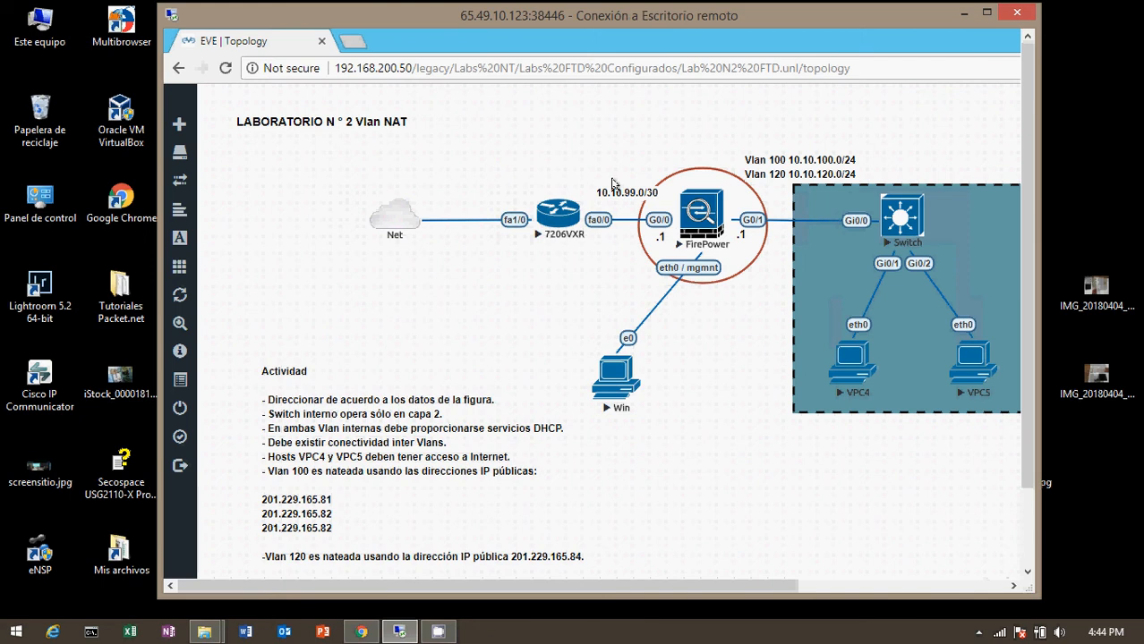
- Maximize the Remote Desktop window so the Lab N°2 Vlan NAT topology fills the screen
click(987, 15)
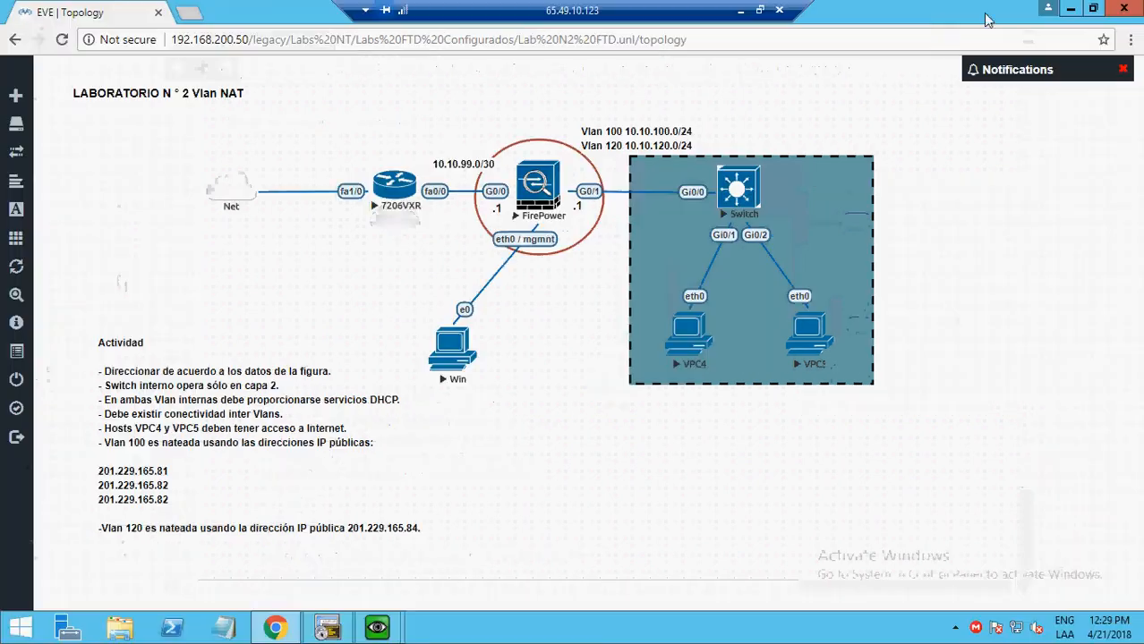
click(1067, 8)
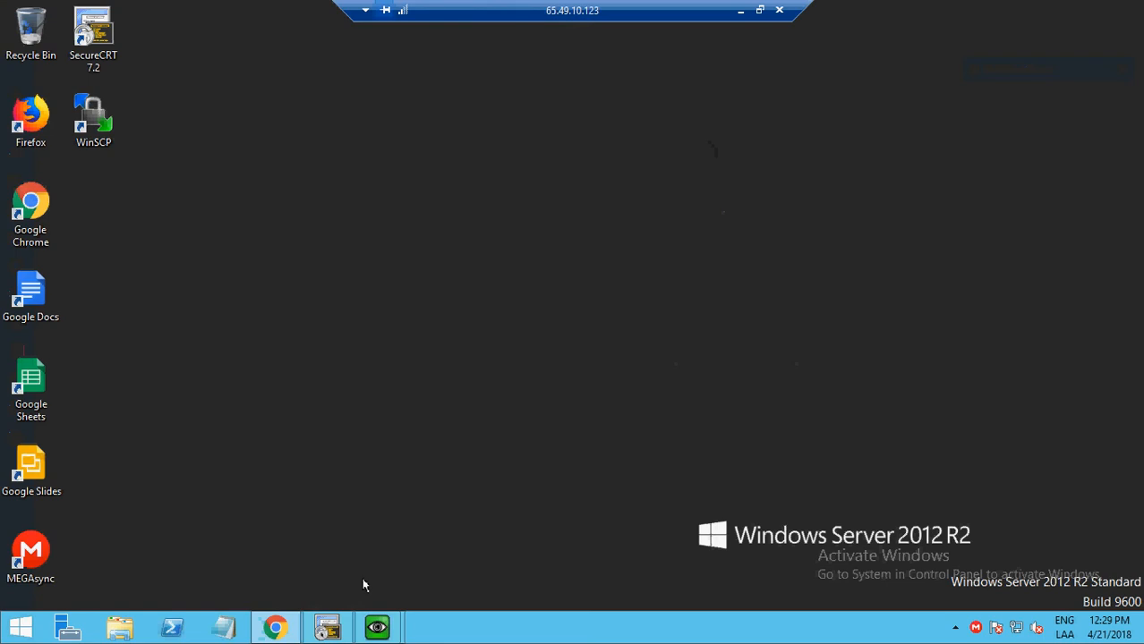
mouse_move(269, 634)
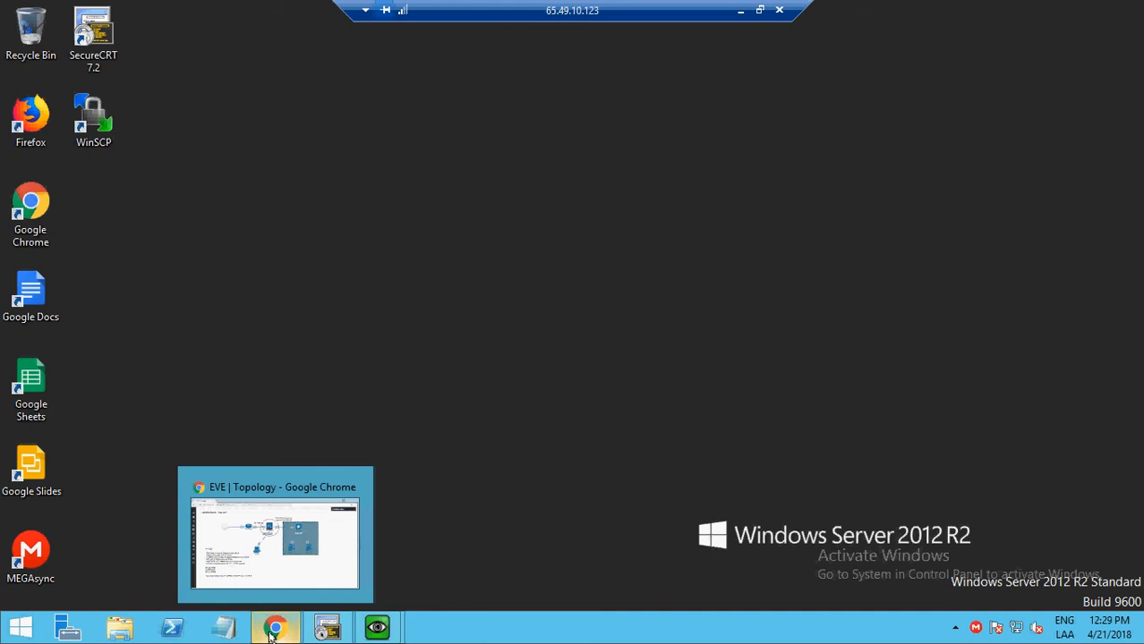
click(269, 632)
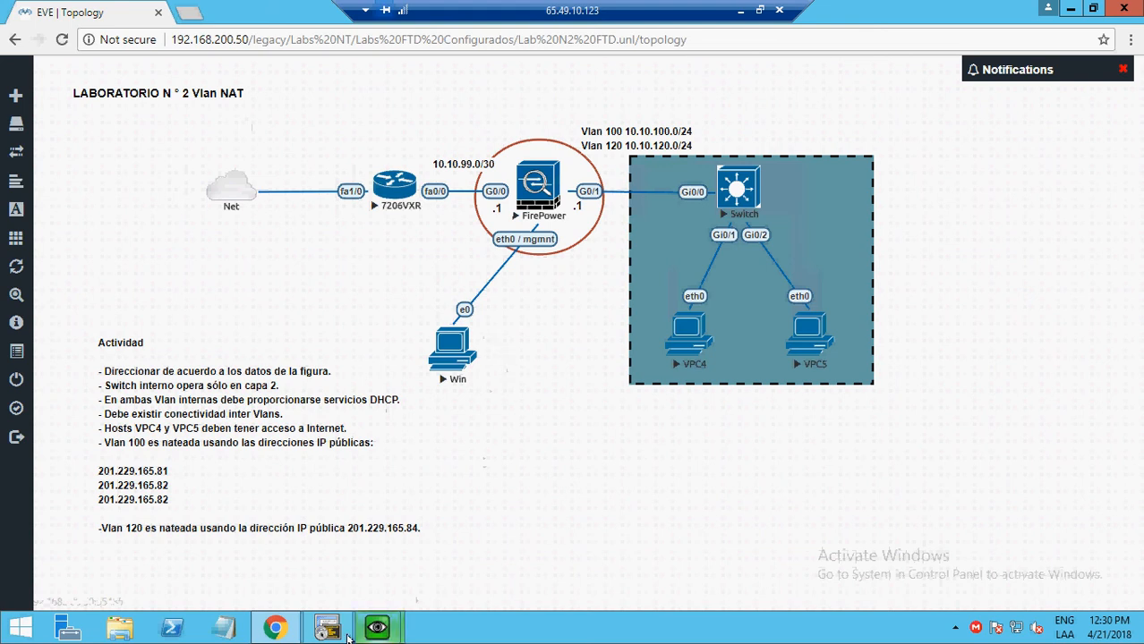
mouse_move(376, 629)
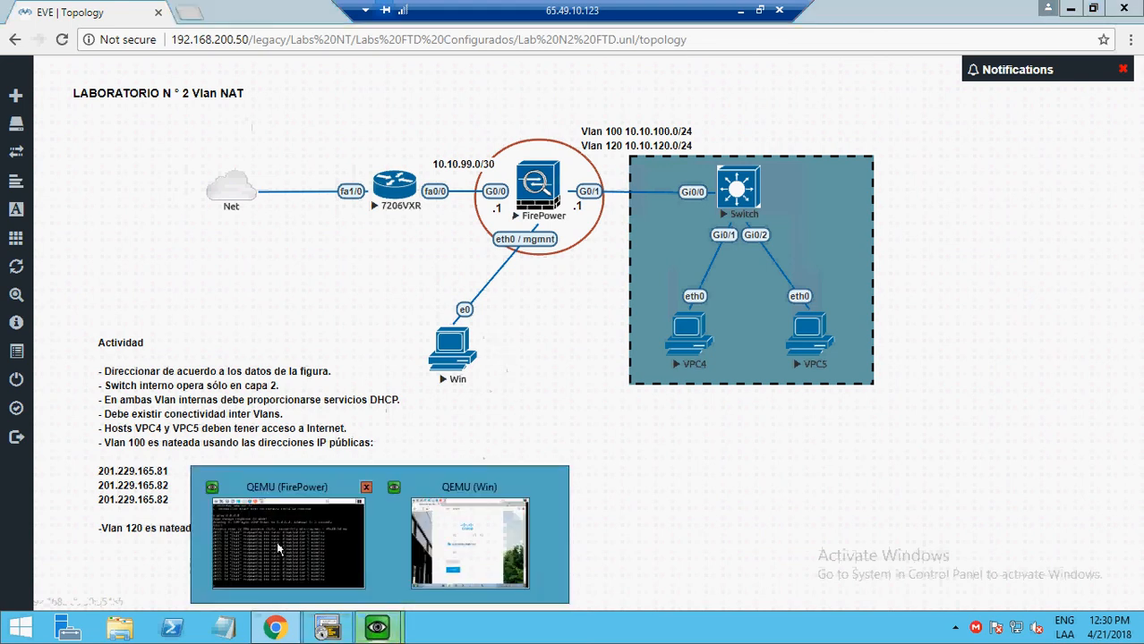
click(276, 542)
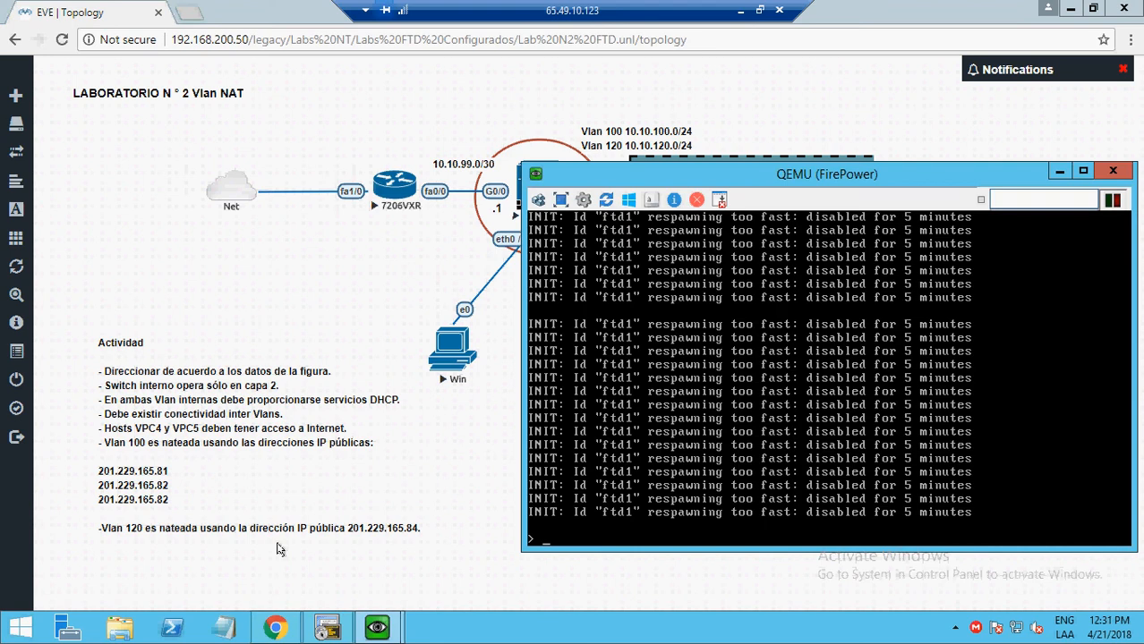
key(Return)
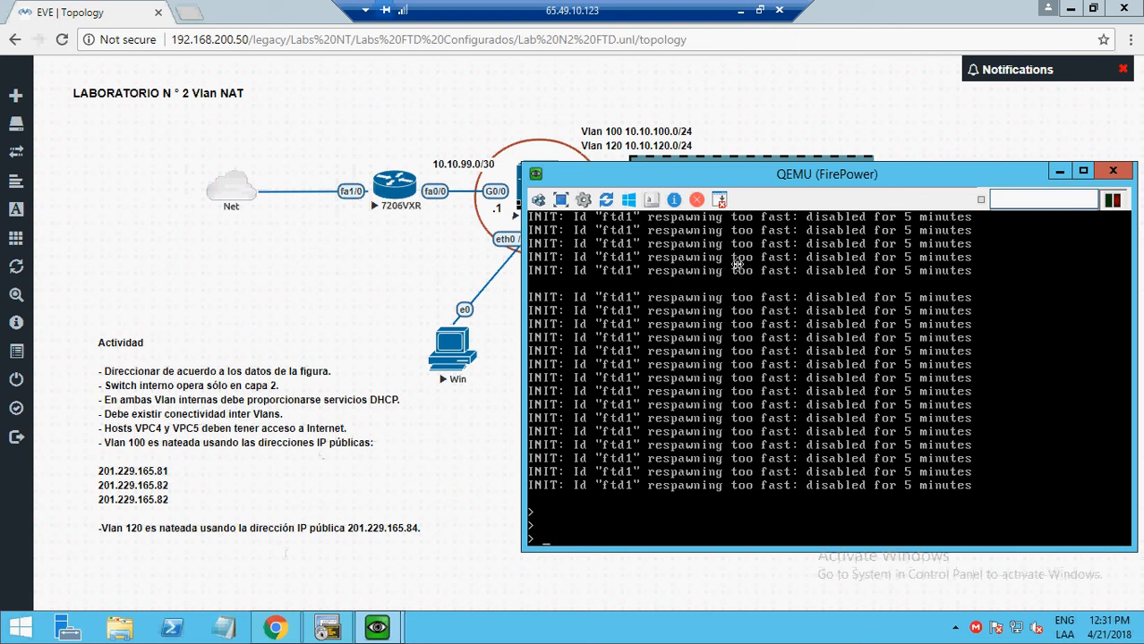
click(1056, 173)
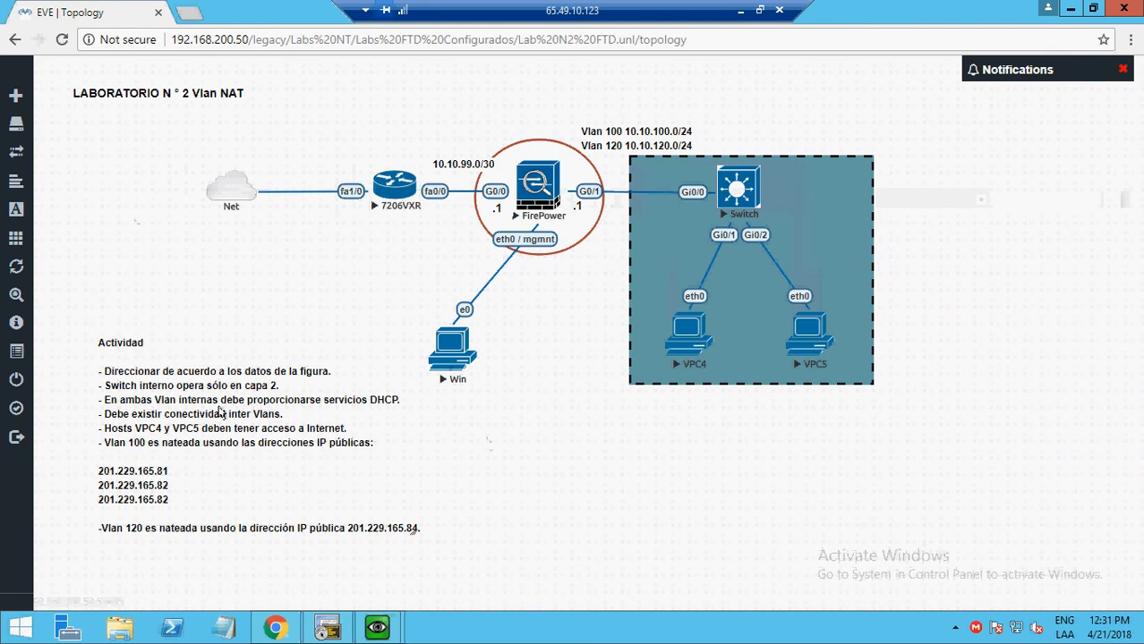
- Bring up the Win machine's device manager and log in as admin with the administrator password
mouse_move(376, 629)
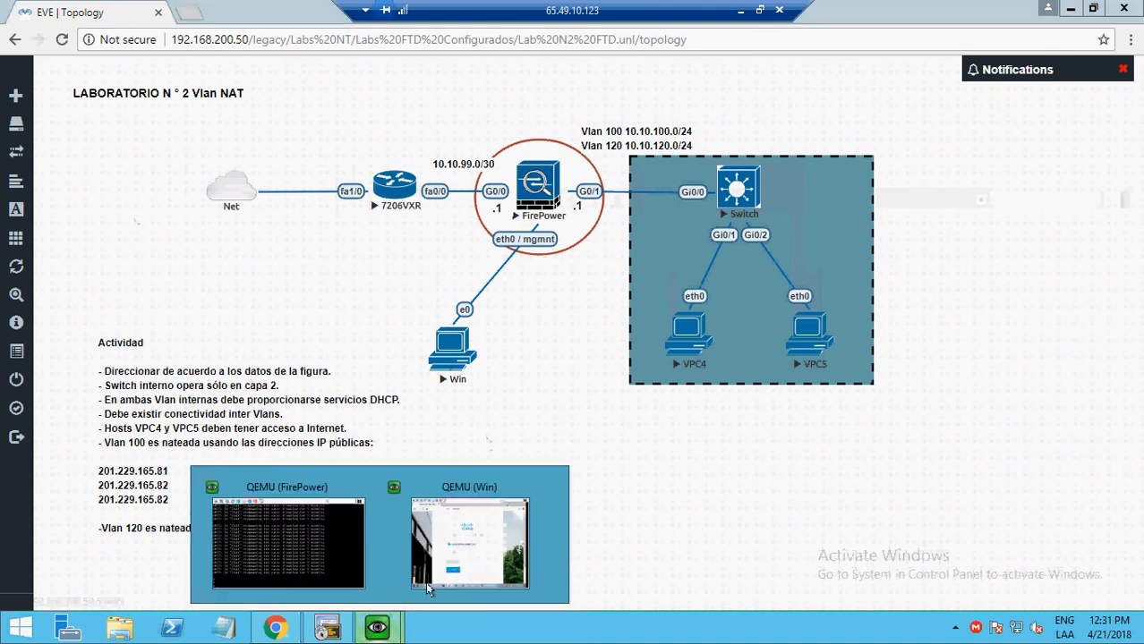
click(475, 554)
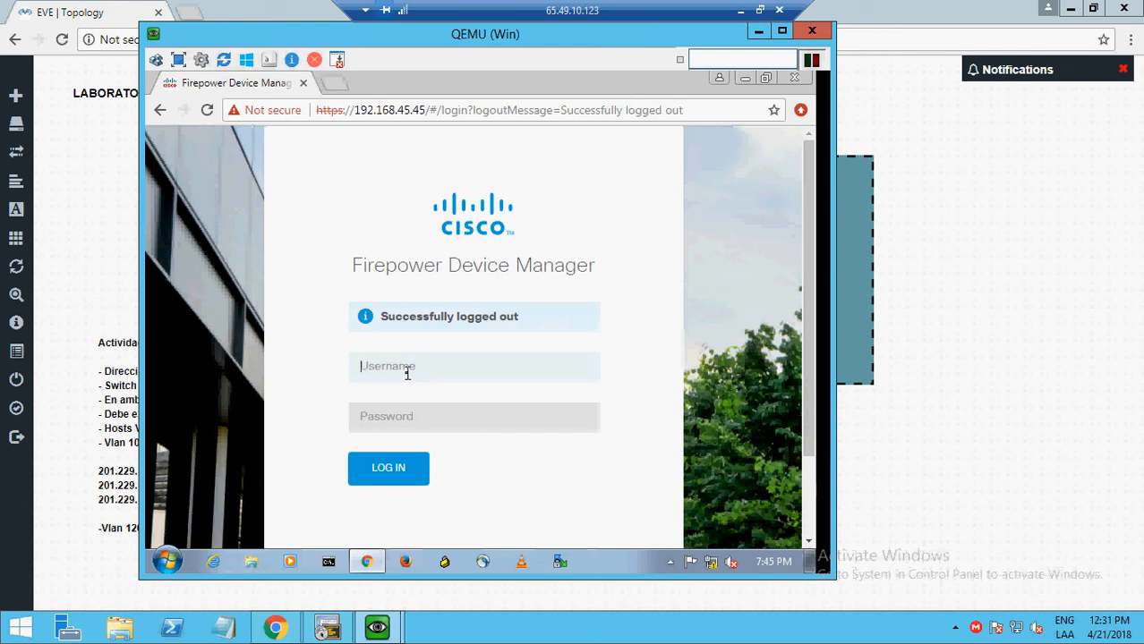
text(admin)
key(Tab)
text(Admin123)
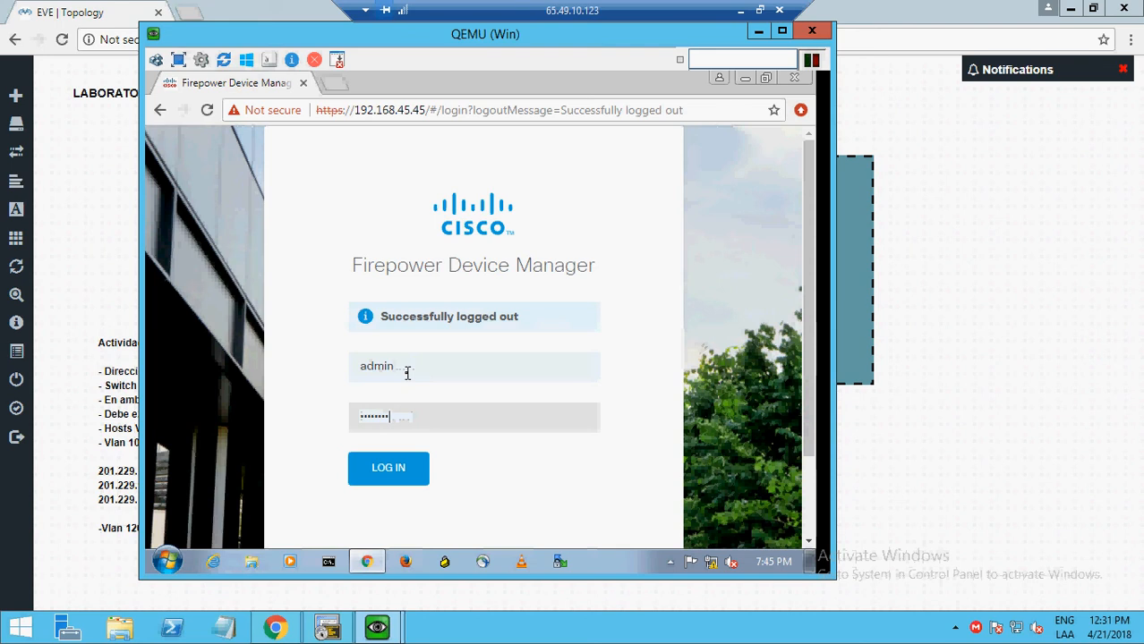
click(402, 490)
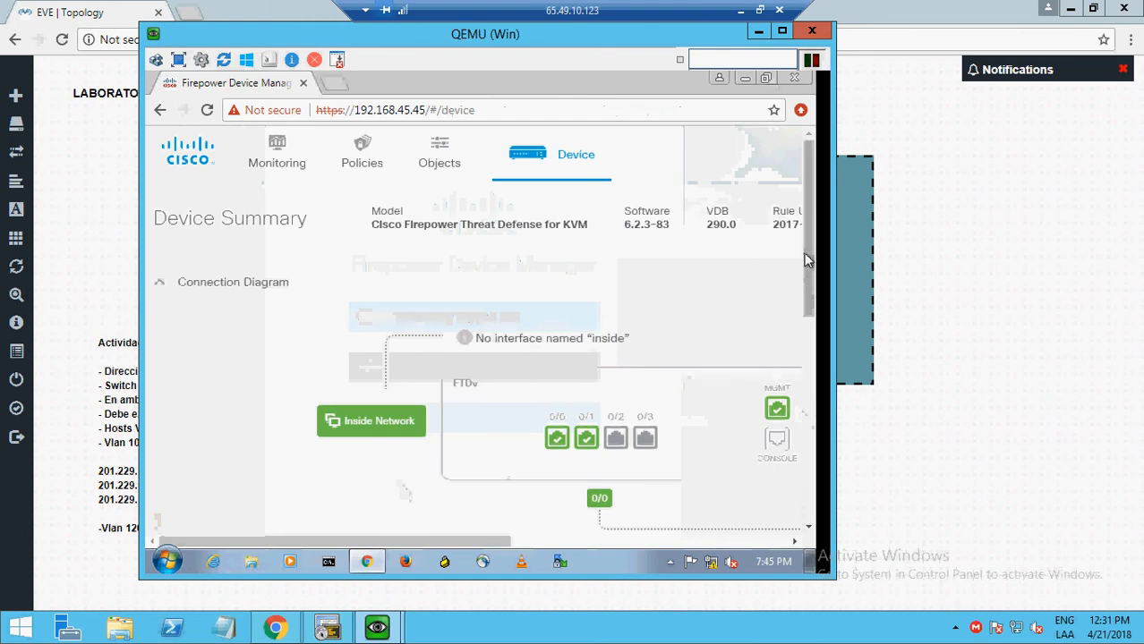
- Scroll through the Device Summary, then minimize the Win machine's window
drag(804, 254, 808, 333)
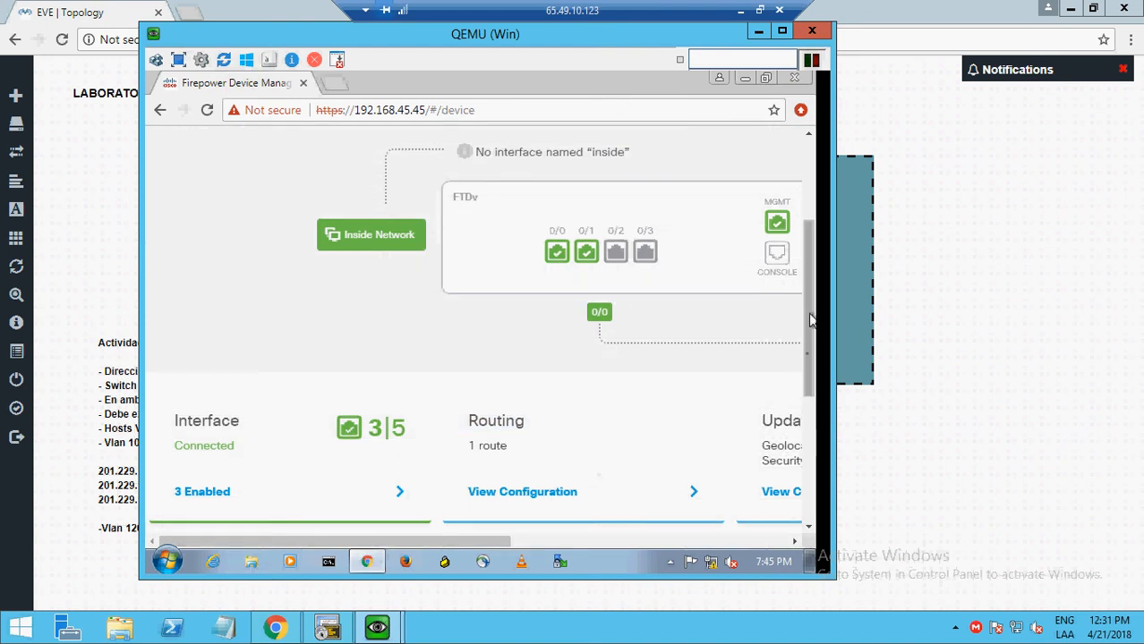
scroll(797, 403, down, 3)
drag(799, 429, 802, 358)
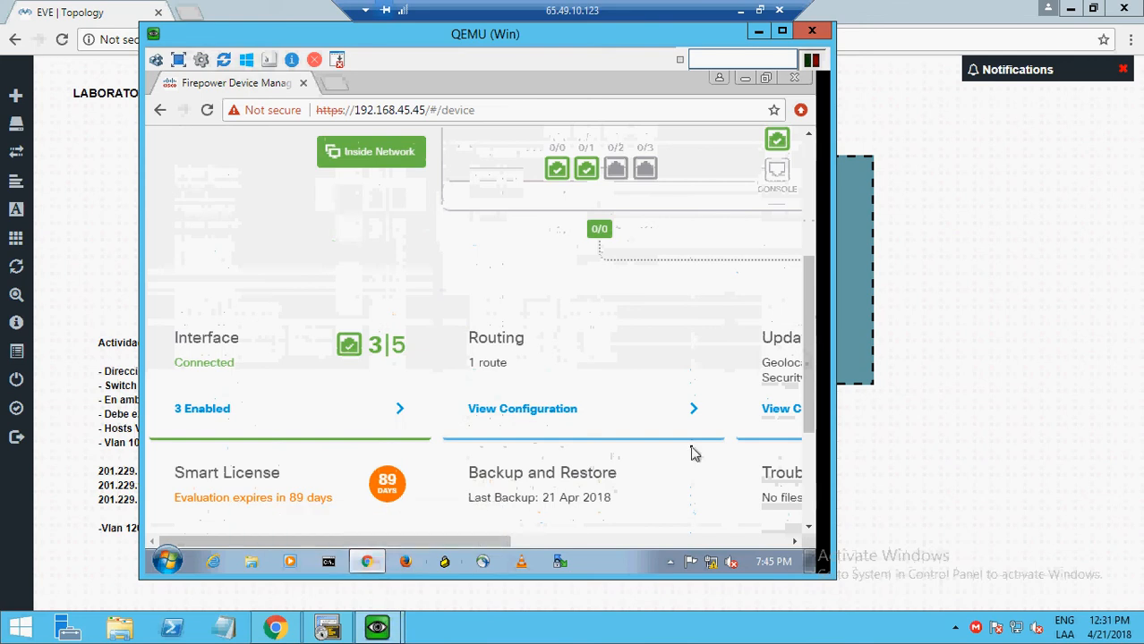
click(753, 34)
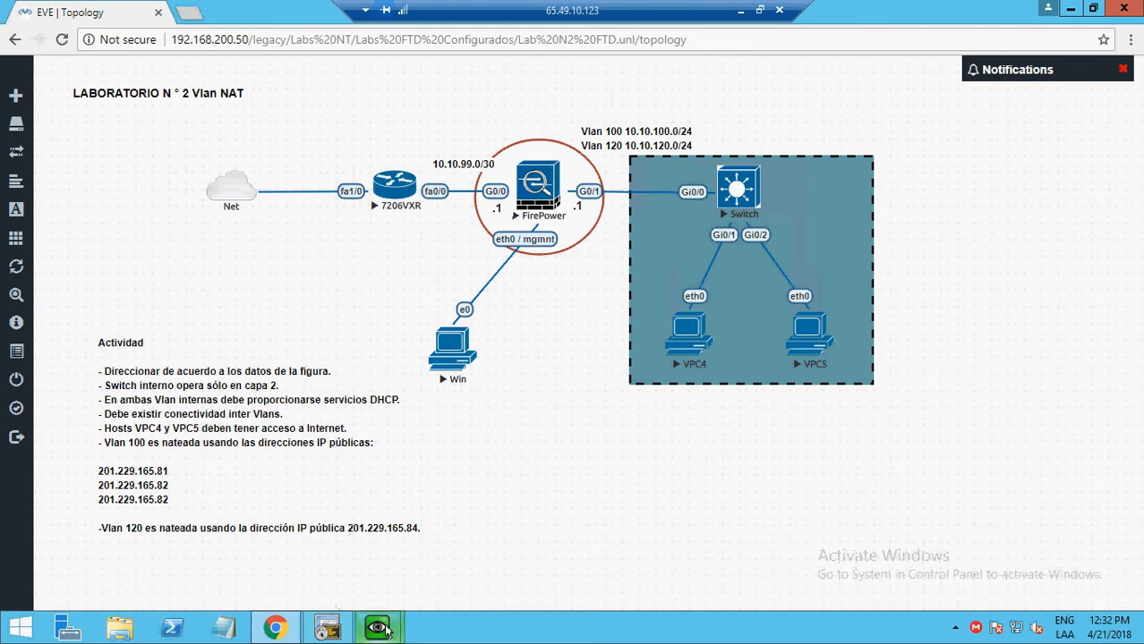
- List the 3 enabled interfaces: outside 10.10.99.1, vlan_100 10.10.100.1 and vlan_120 10.10.120.1
mouse_move(381, 631)
click(484, 548)
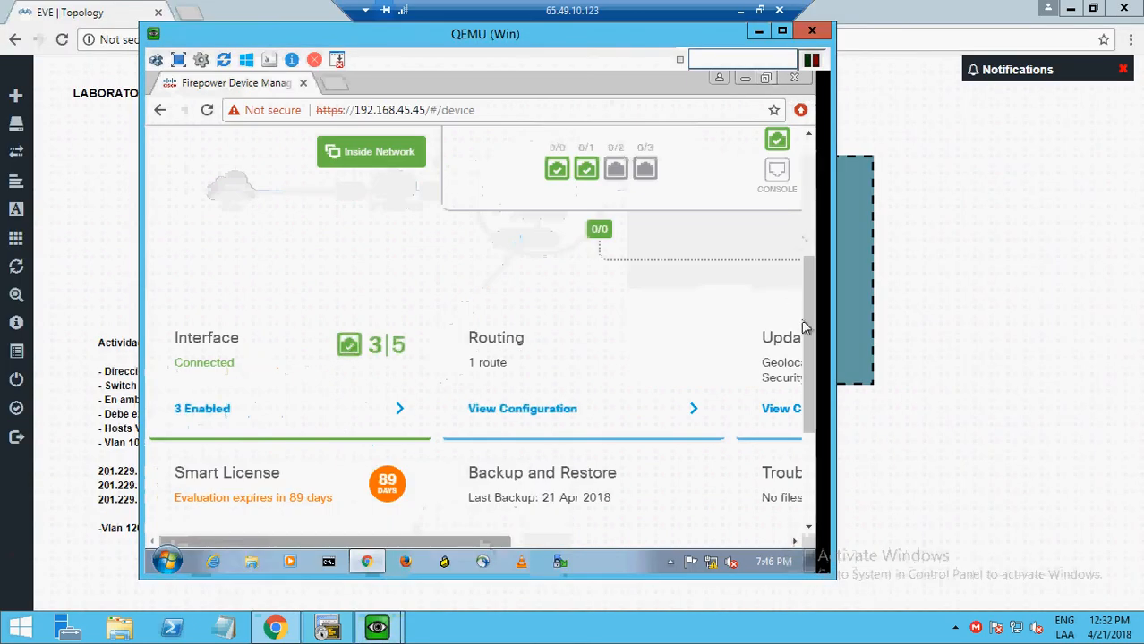
scroll(809, 335, down, 1)
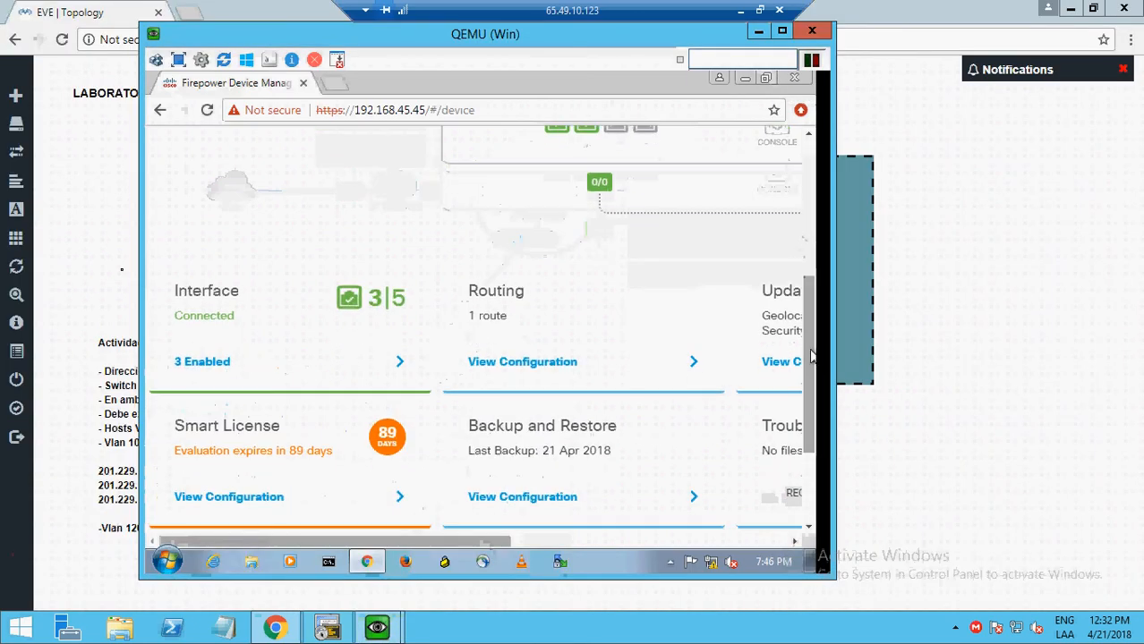
click(224, 363)
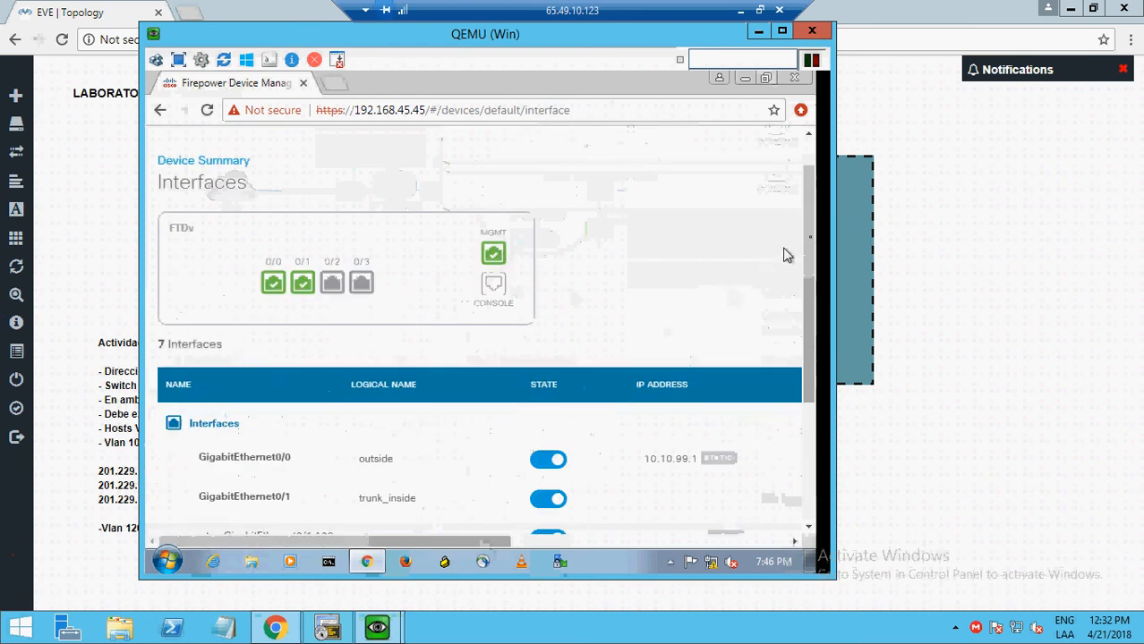
drag(811, 244, 810, 315)
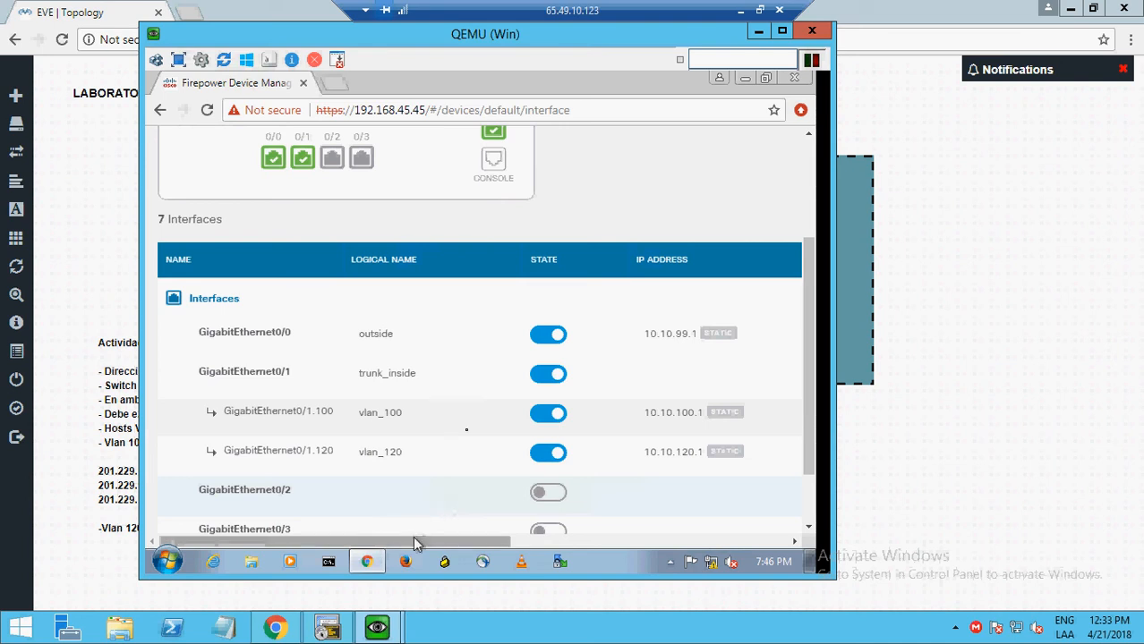
click(810, 168)
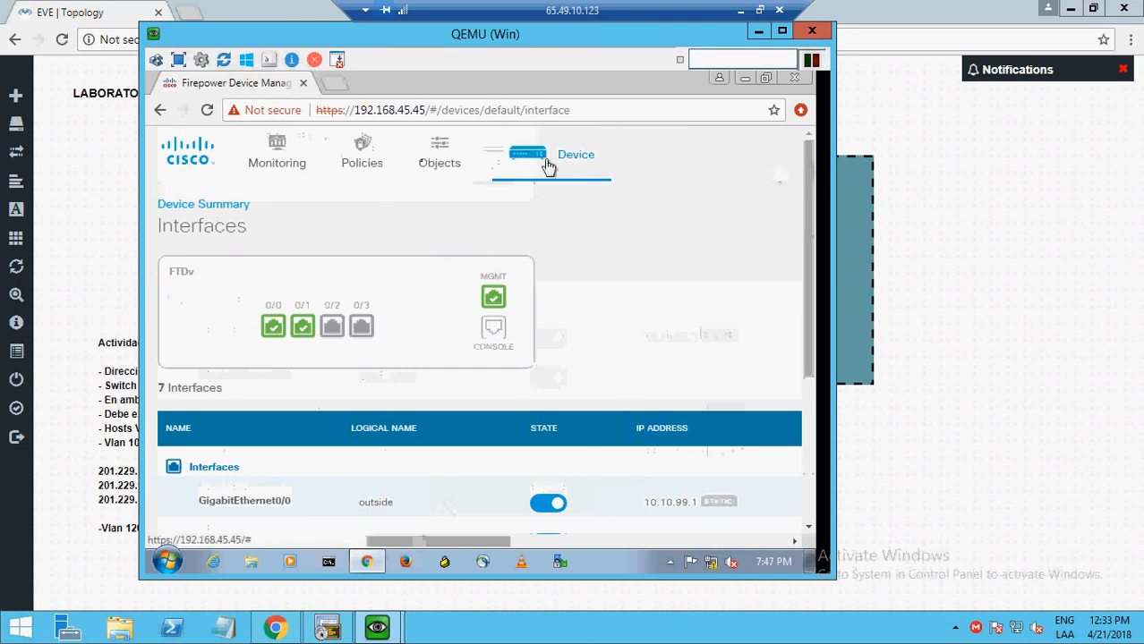
- Show the Security Zones objects: inside_zone_vlan100, inside_zone_vlan120 and outside_zone with their interfaces
click(441, 159)
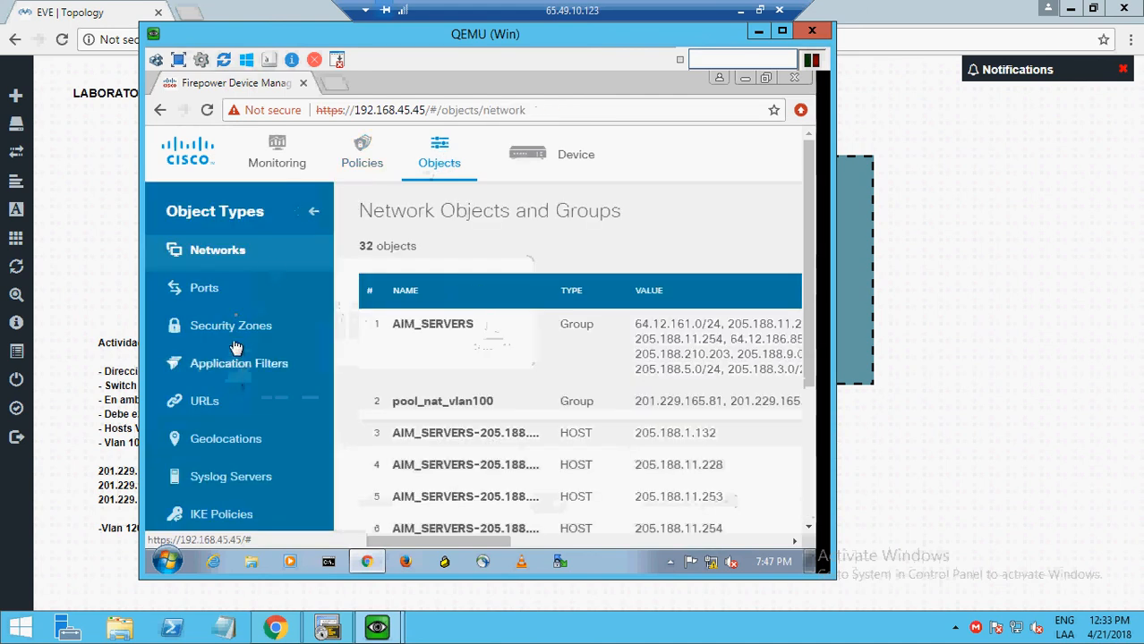
click(238, 325)
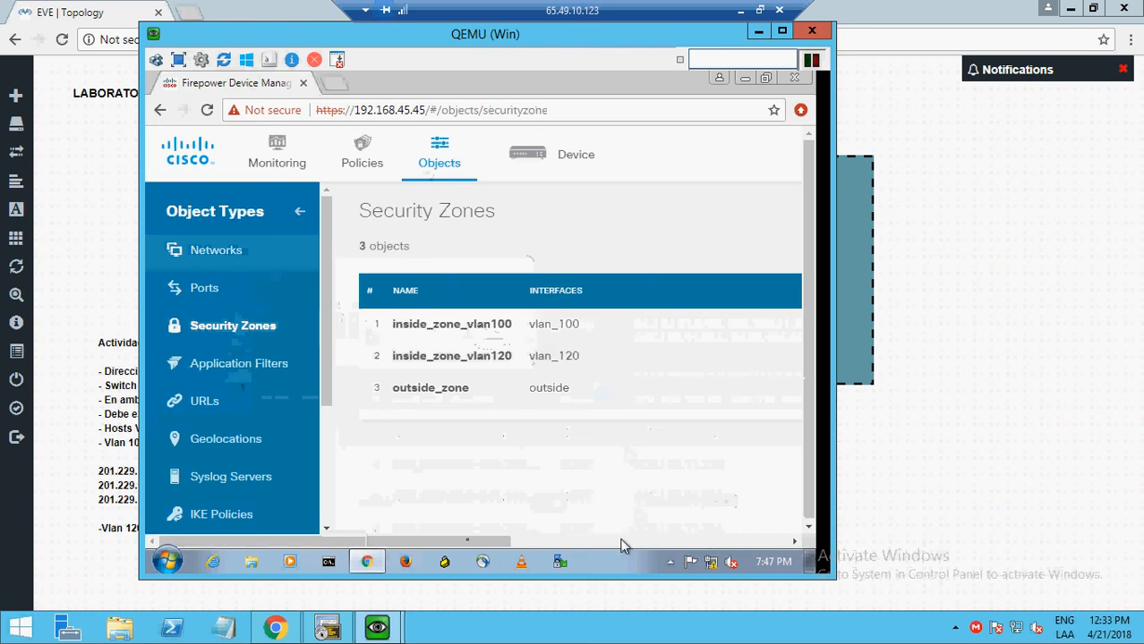
mouse_move(460, 545)
mouse_down()
mouse_move(756, 548)
mouse_move(456, 542)
mouse_up()
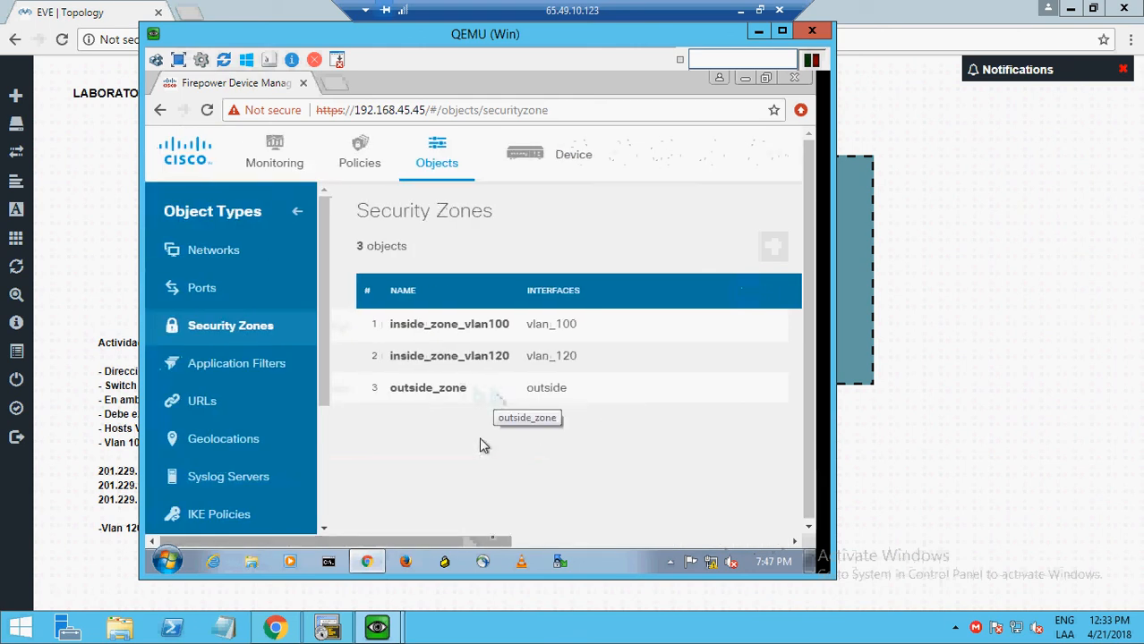
drag(549, 546, 771, 541)
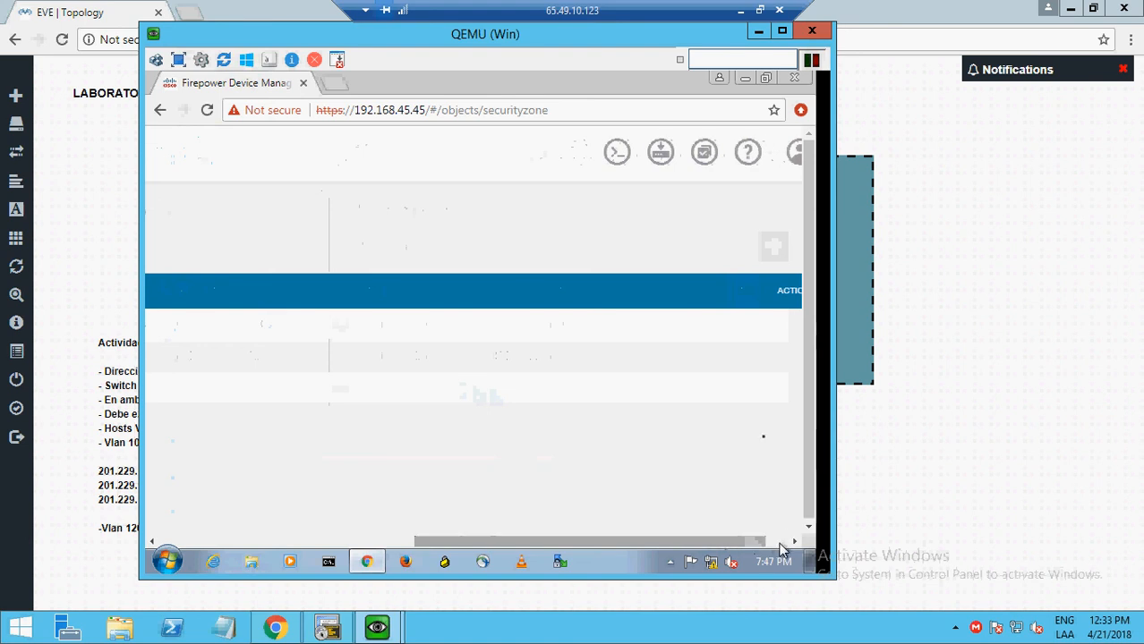
- Inspect outside_zone's interface picker, then cancel both dialogs without changes
mouse_move(750, 392)
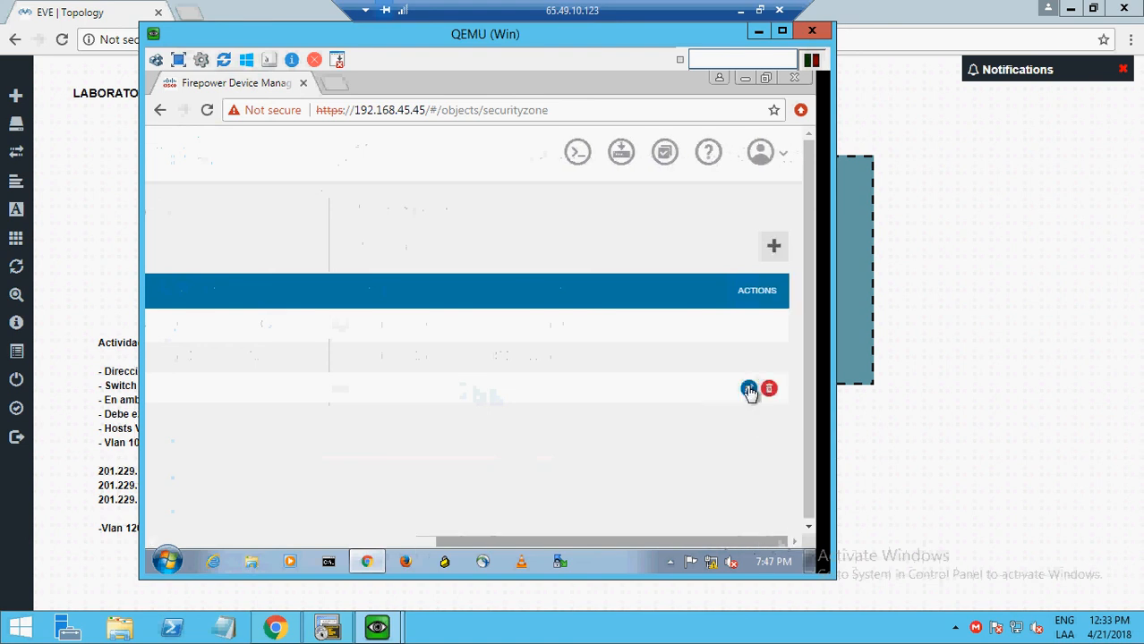
click(748, 390)
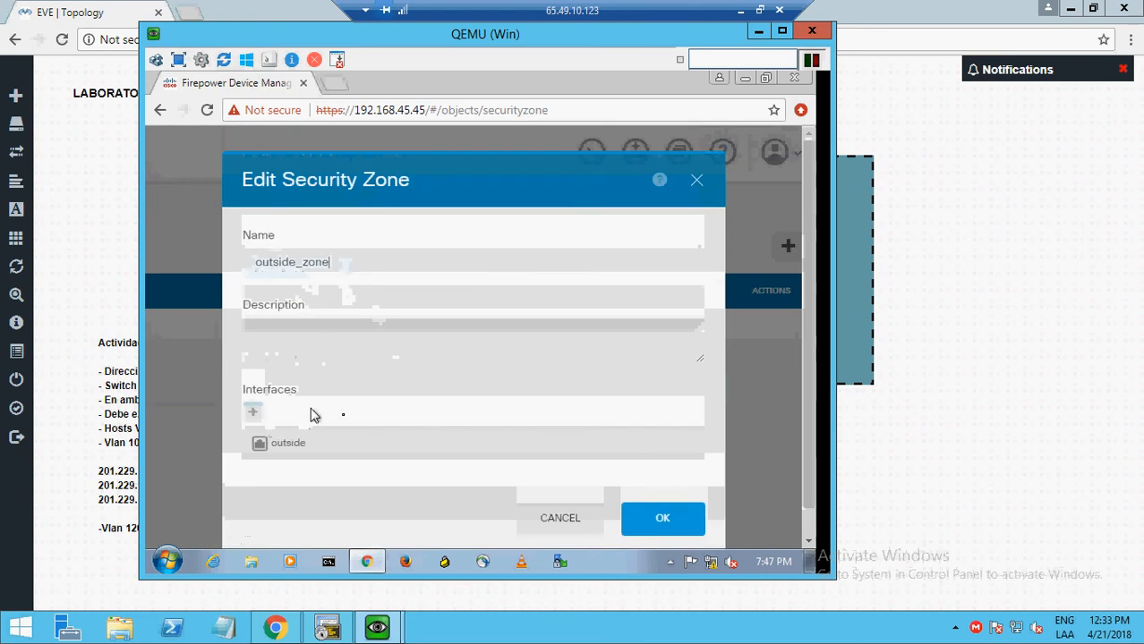
click(254, 419)
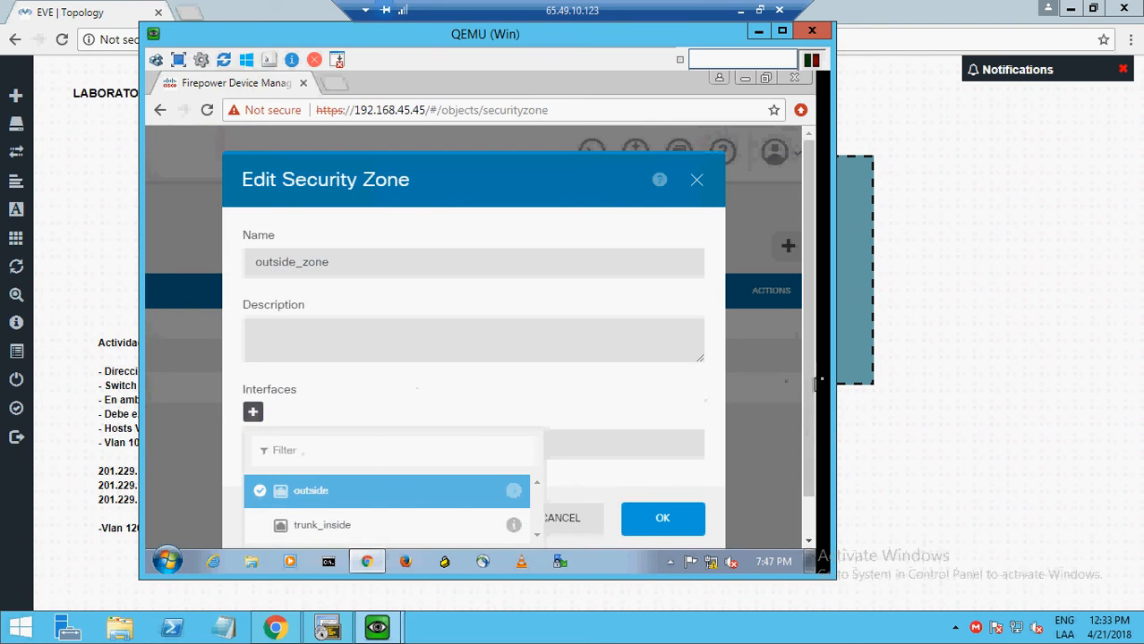
scroll(808, 397, down, 1)
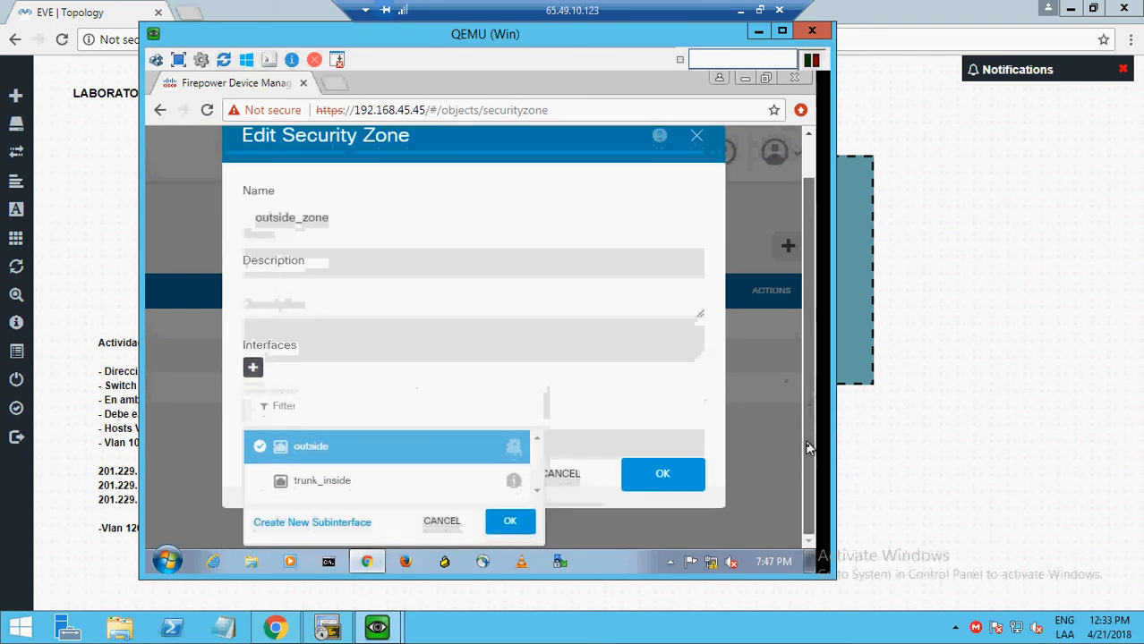
click(443, 523)
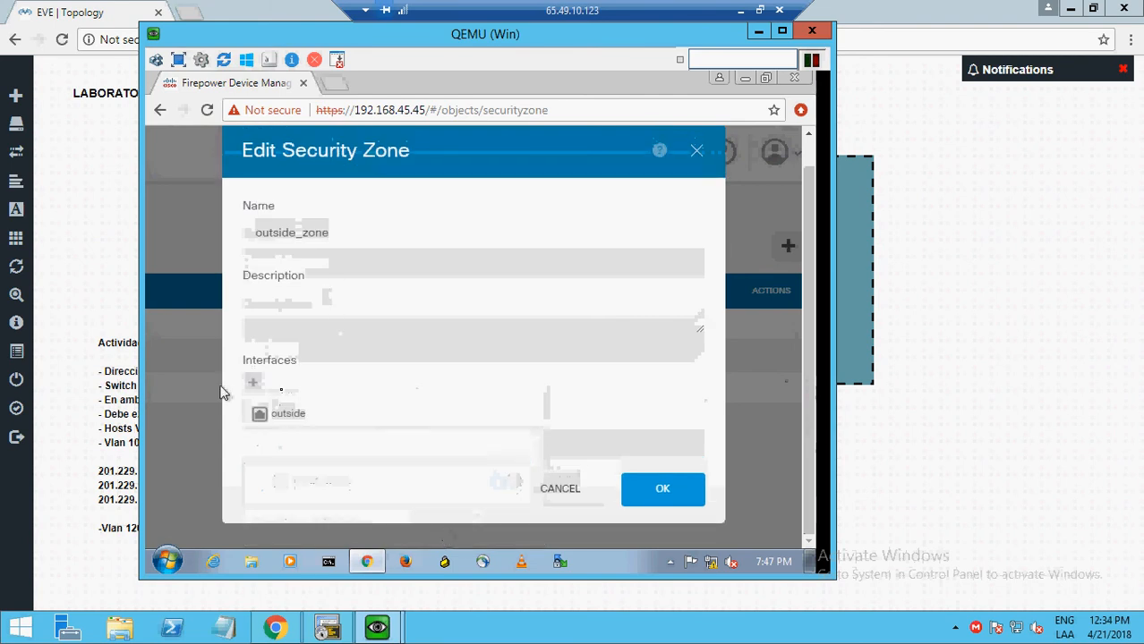
click(564, 490)
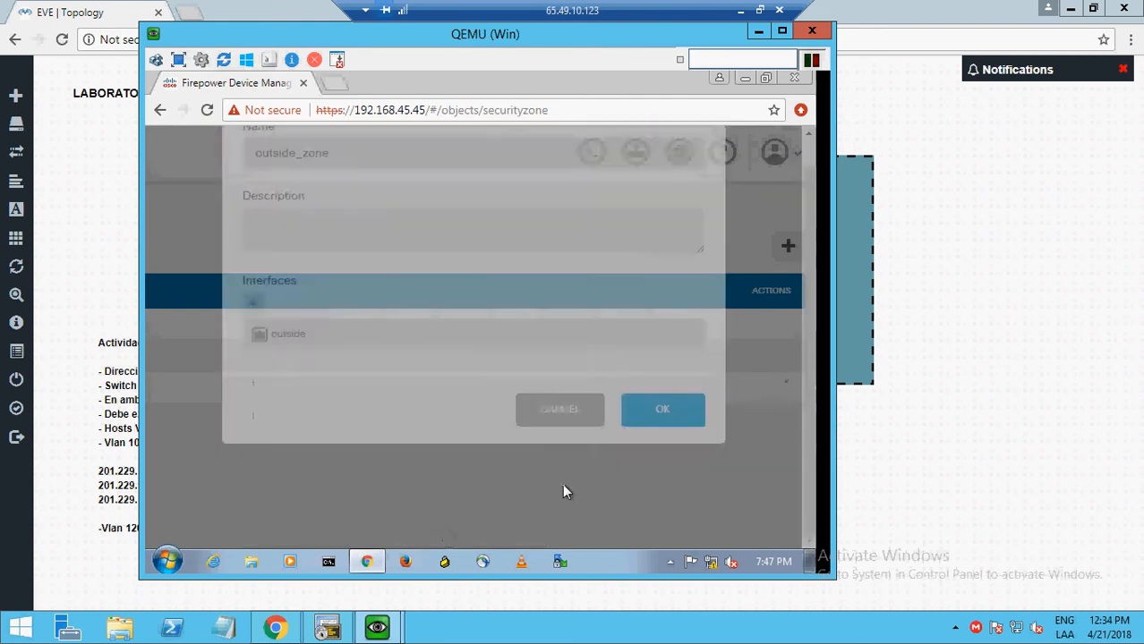
drag(450, 540, 289, 533)
drag(364, 540, 581, 546)
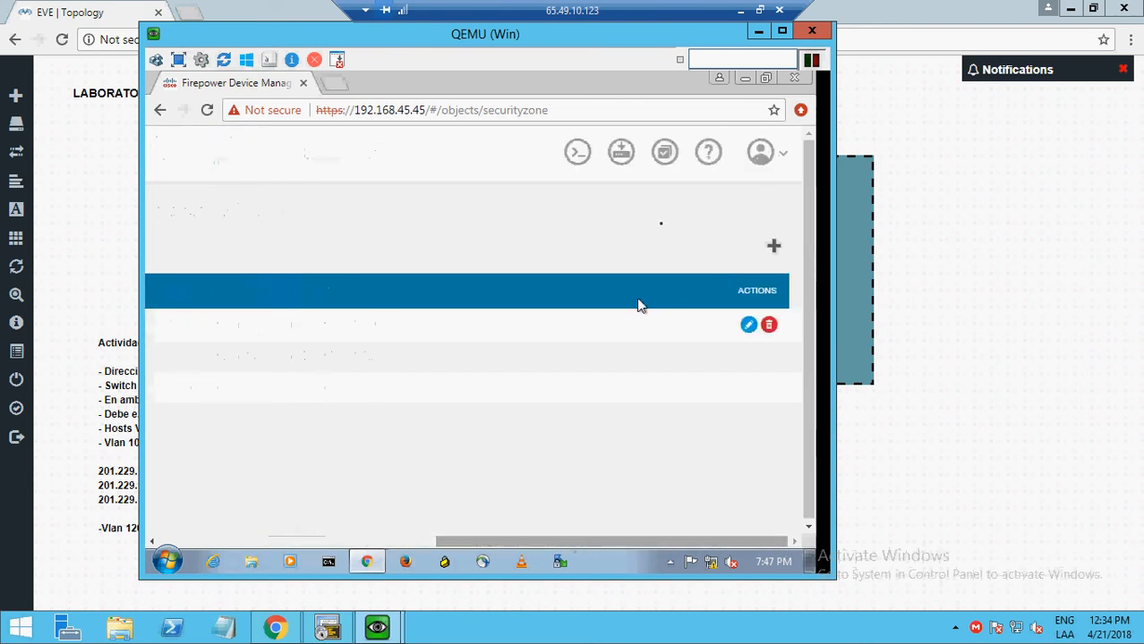
click(770, 249)
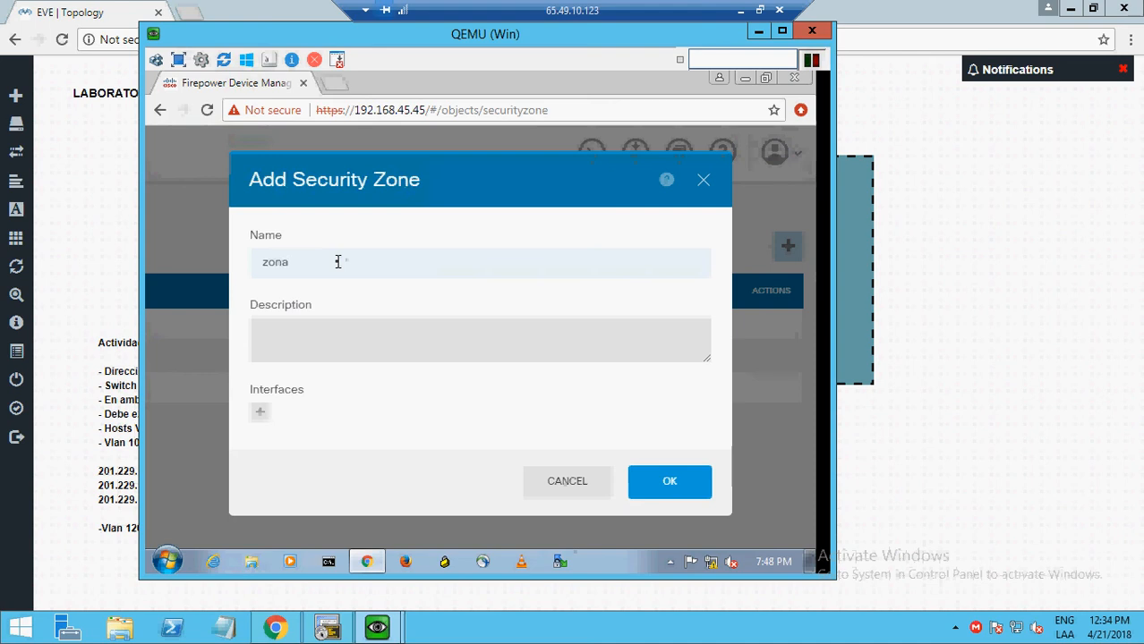
text(zonavaln 99)
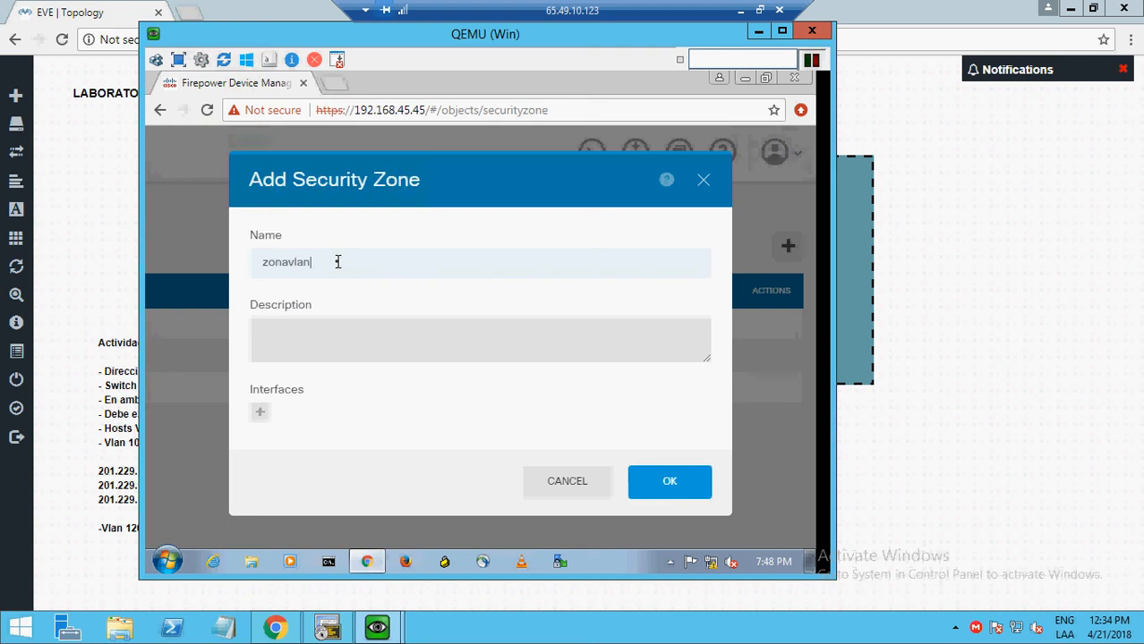
click(260, 413)
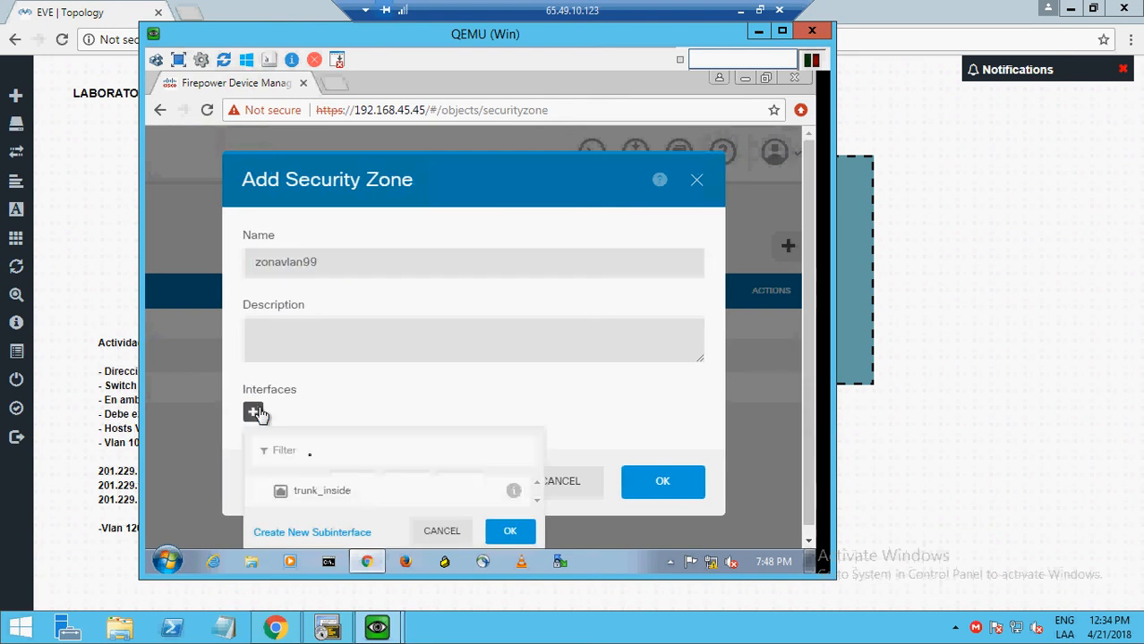
click(315, 534)
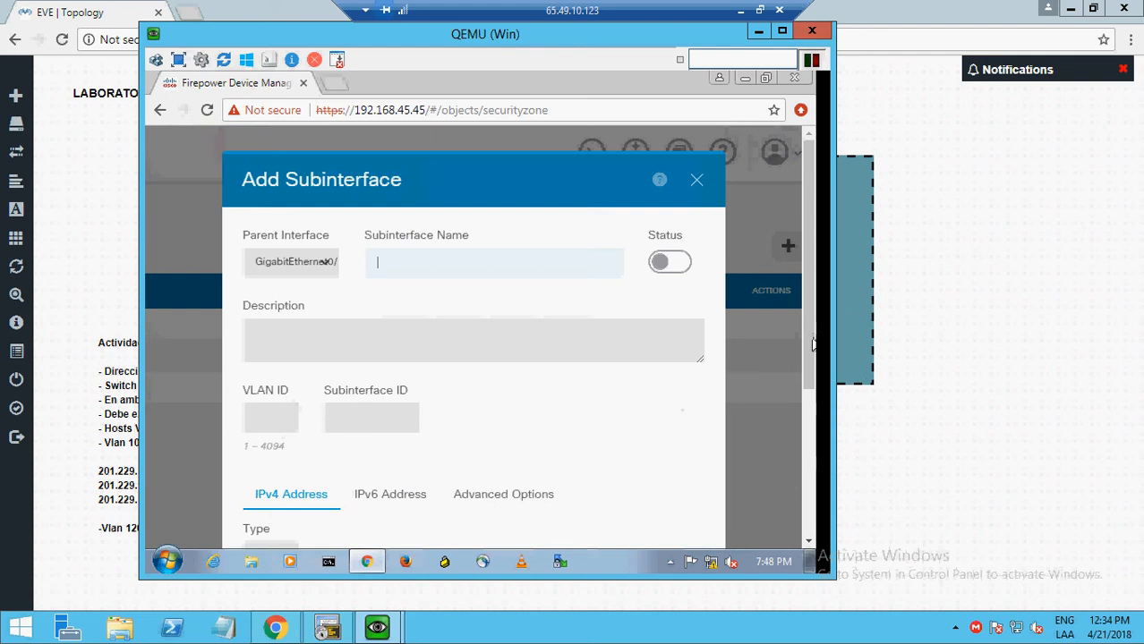
drag(812, 345, 807, 438)
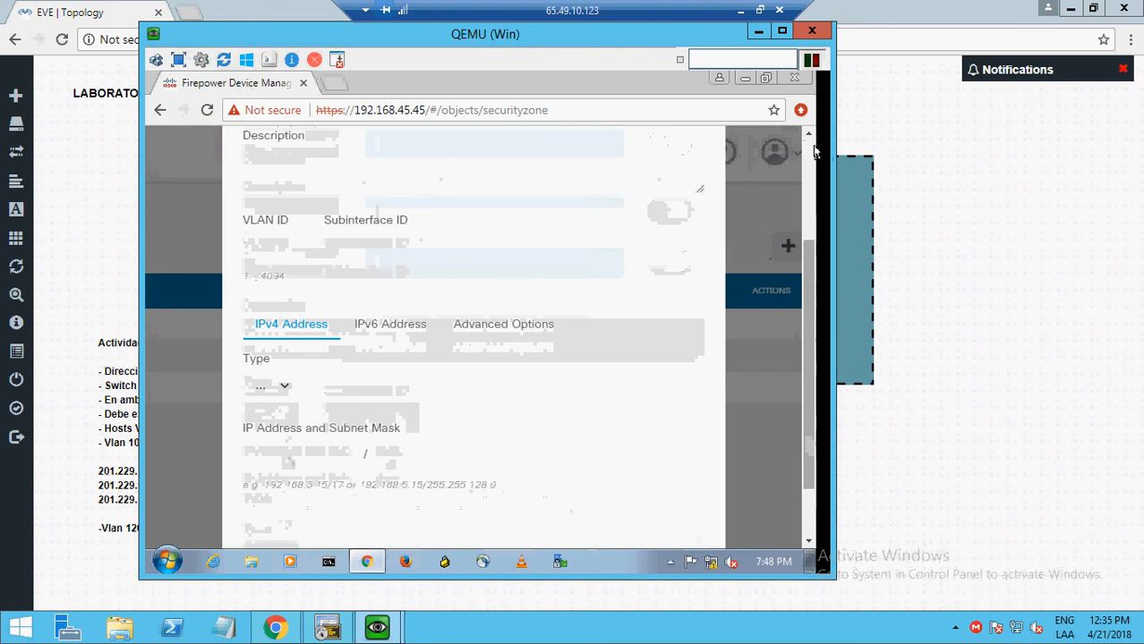
scroll(810, 157, up, 2)
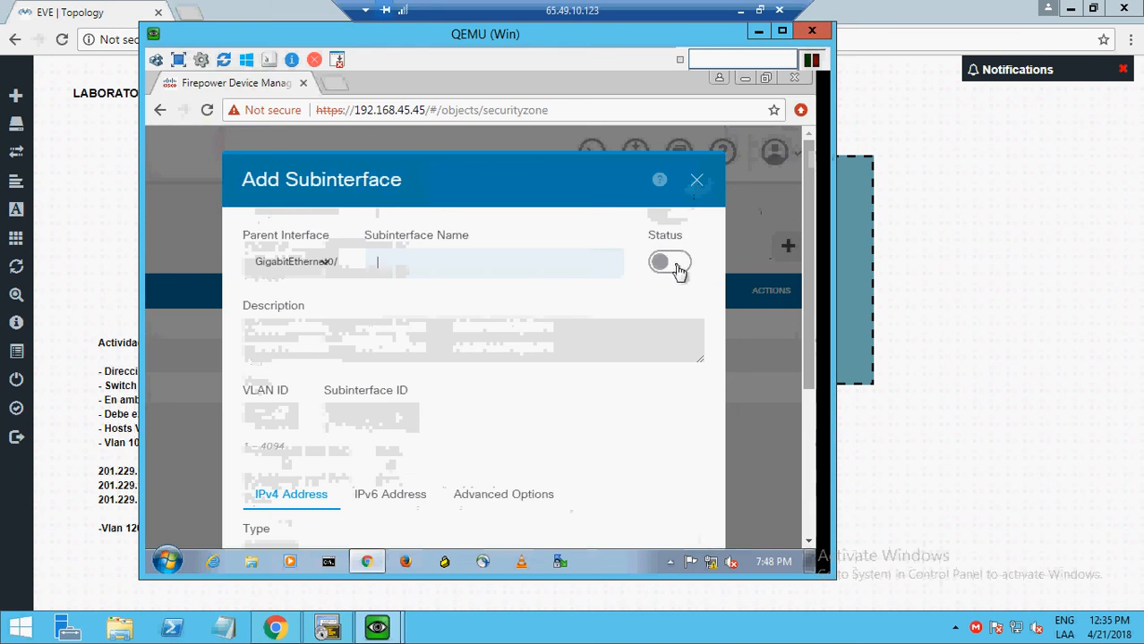
click(701, 189)
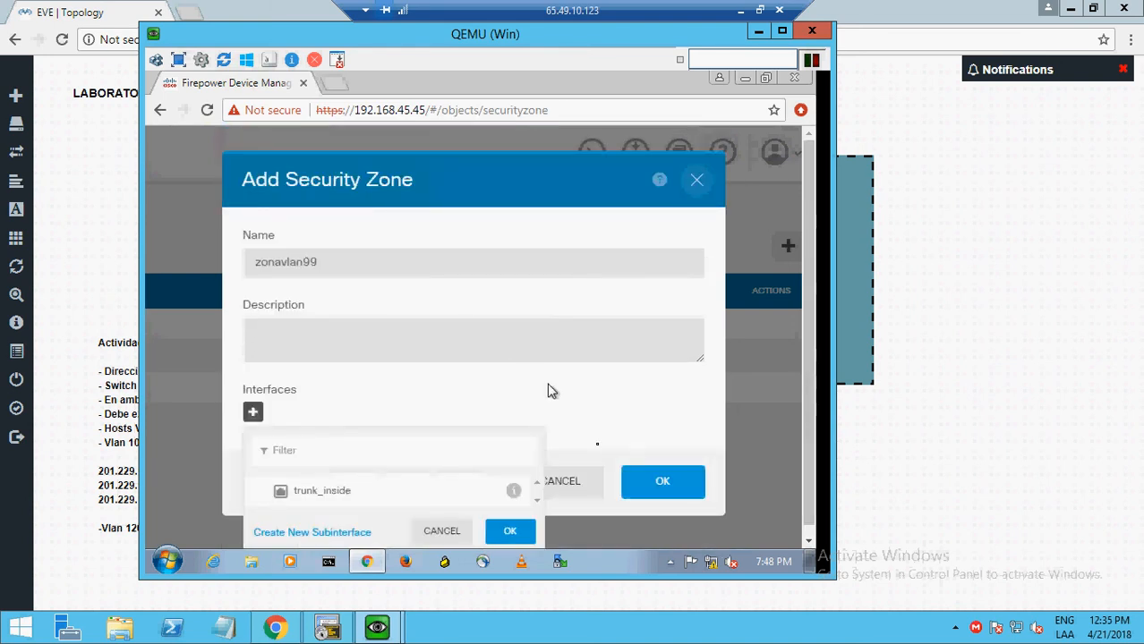
click(441, 532)
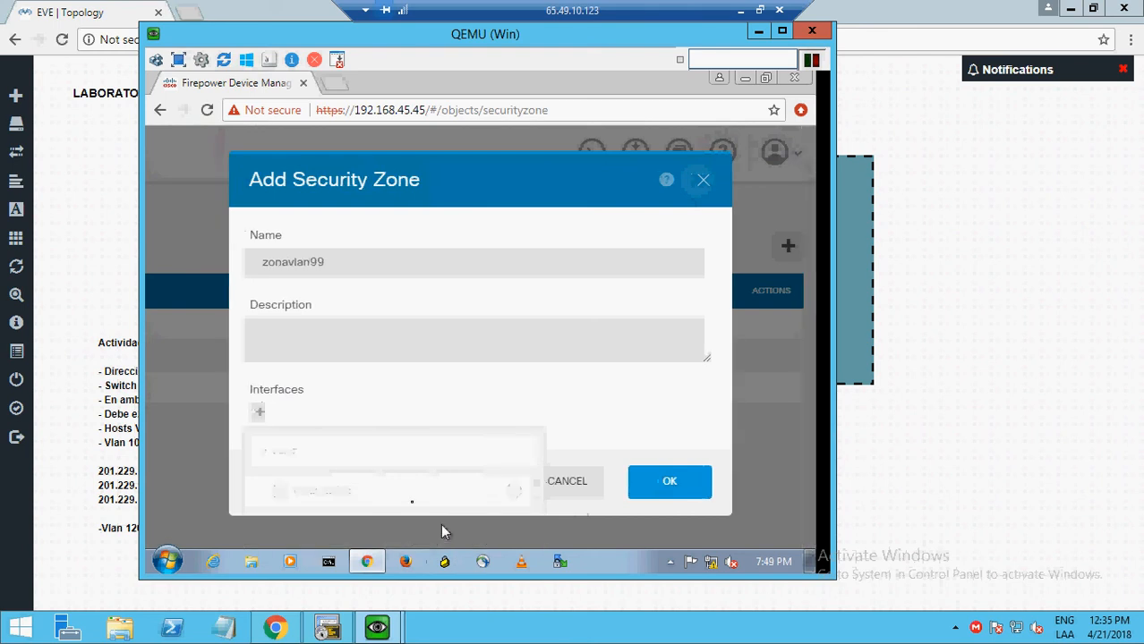
click(573, 488)
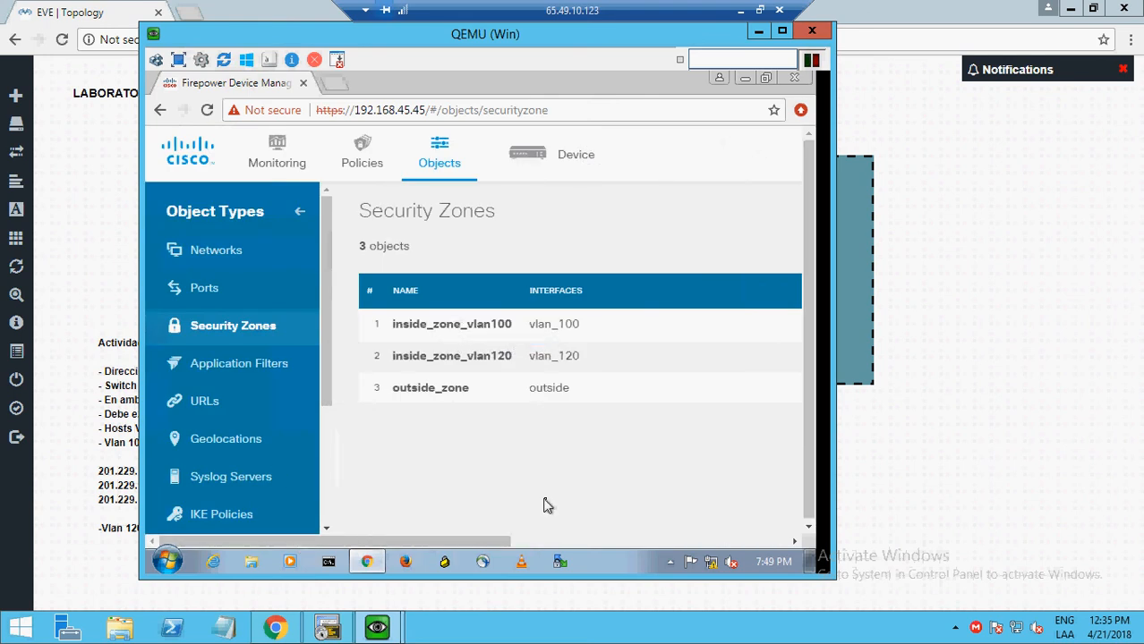
- Open inside_zone_vlan100 for editing and close it without changes
click(686, 541)
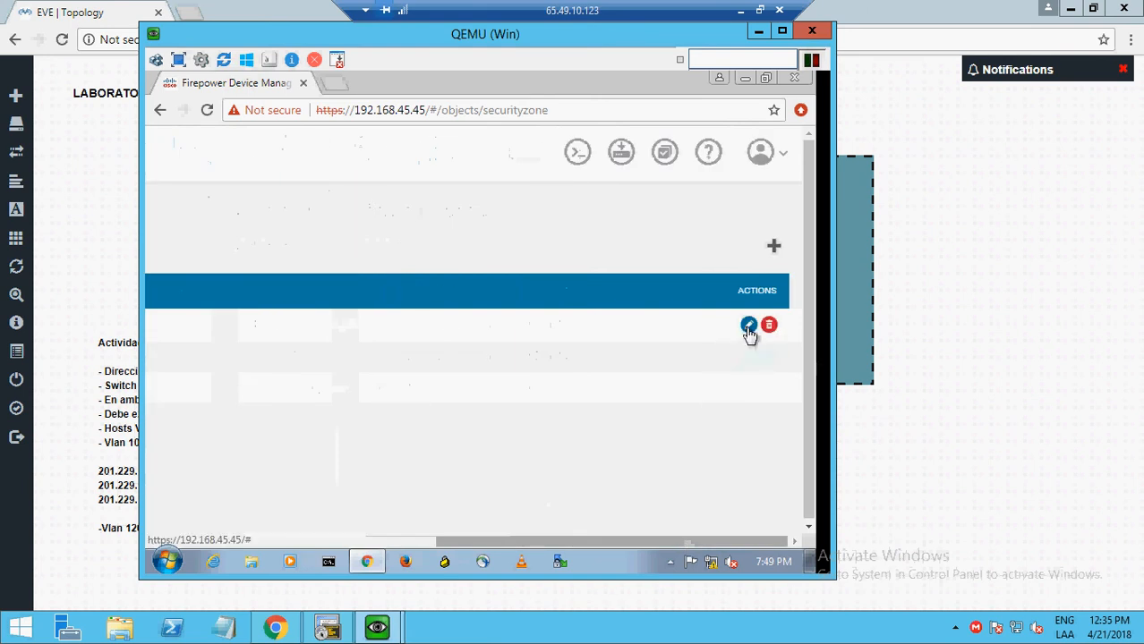
click(748, 326)
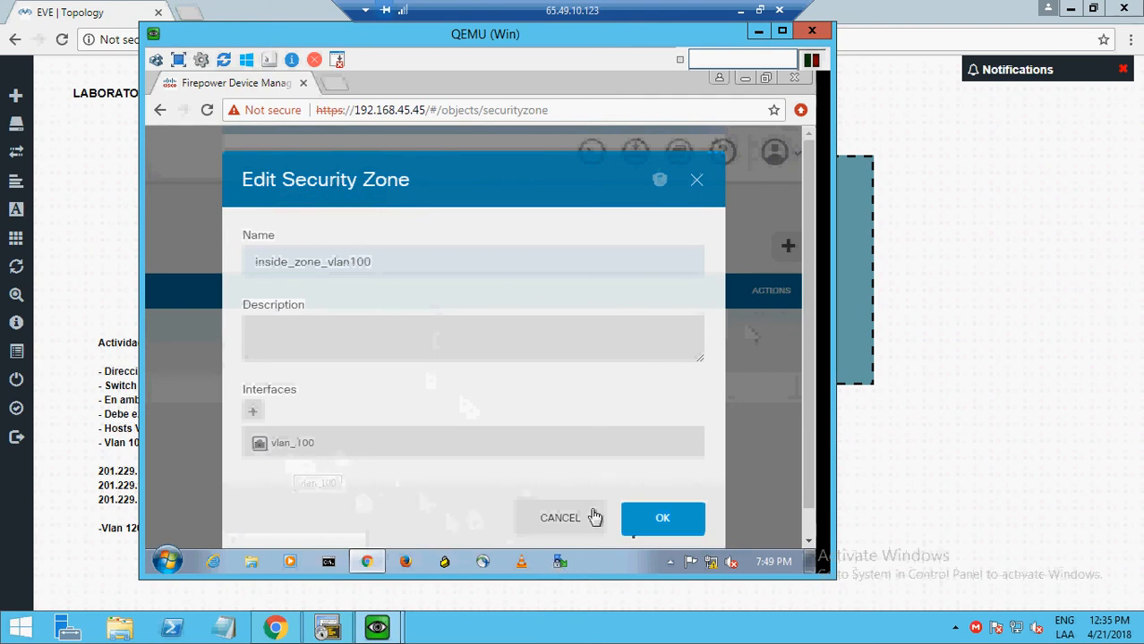
click(560, 522)
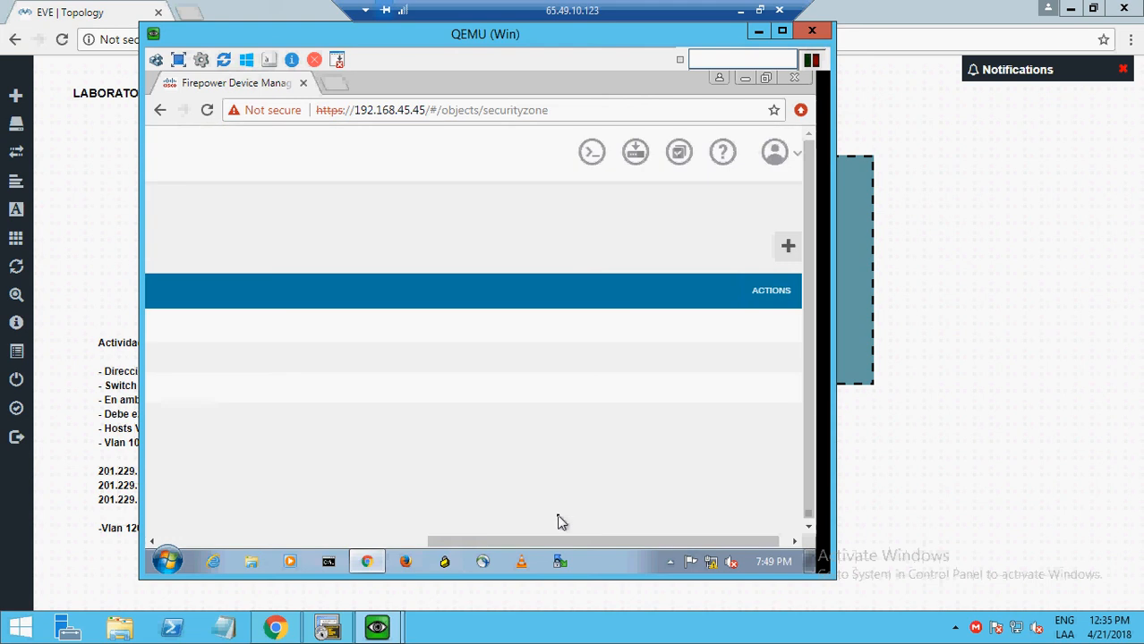
- Open inside_zone_vlan120's interface list, showing vlan_120 as its member
click(791, 542)
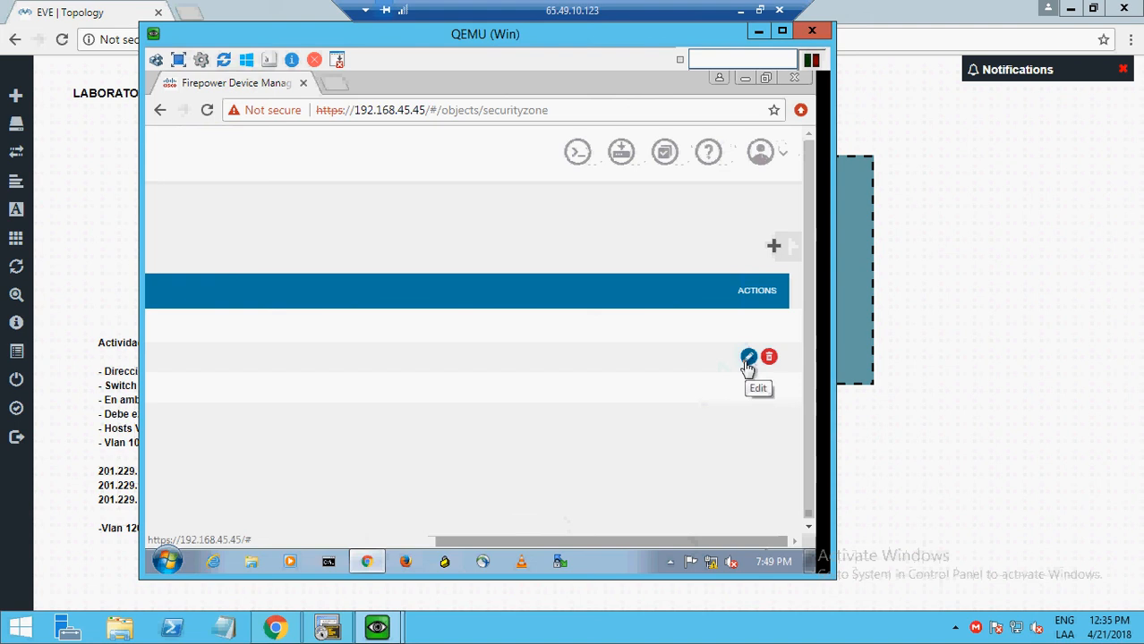
click(747, 358)
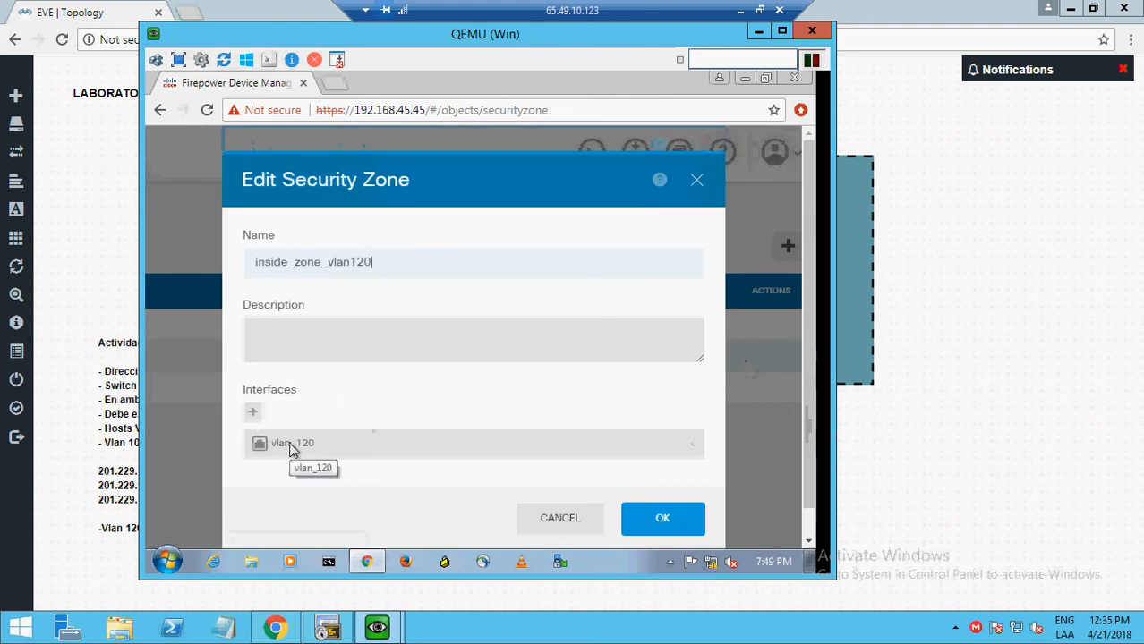
click(253, 415)
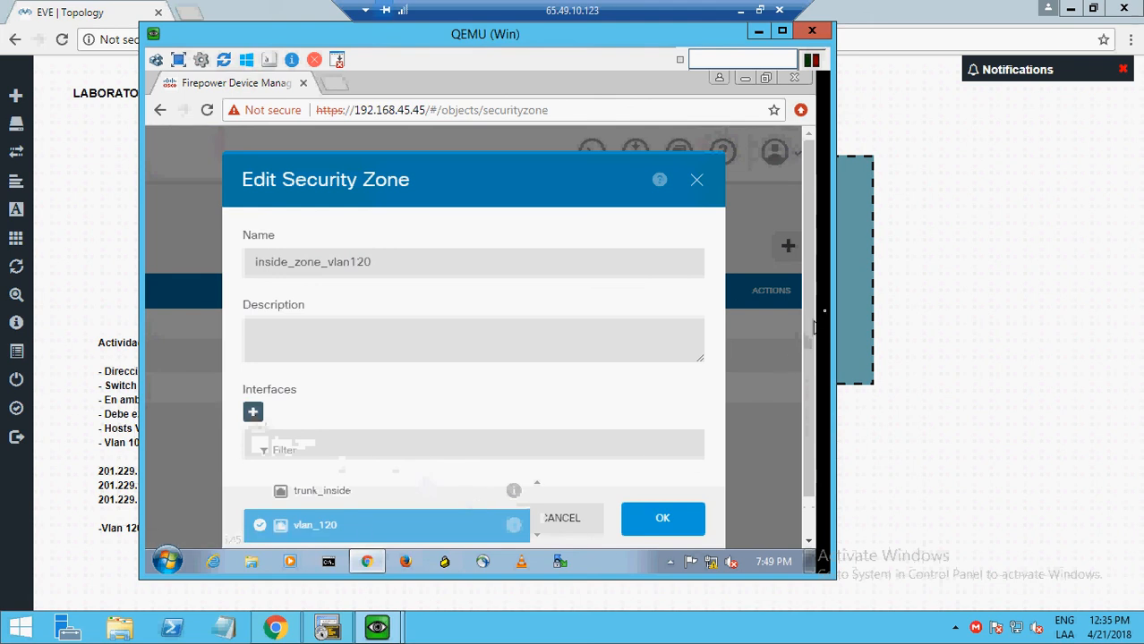
drag(809, 330, 809, 385)
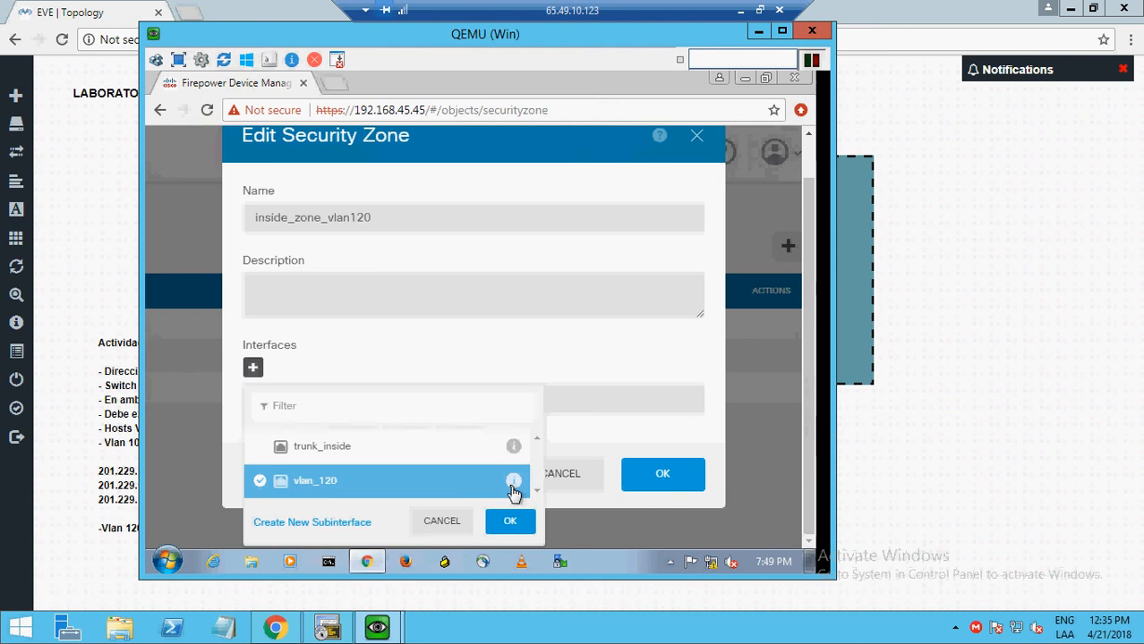
- Review vlan_120's settings (10.10.120.1/24, DHCP pool), then close all dialogs without saving
click(513, 482)
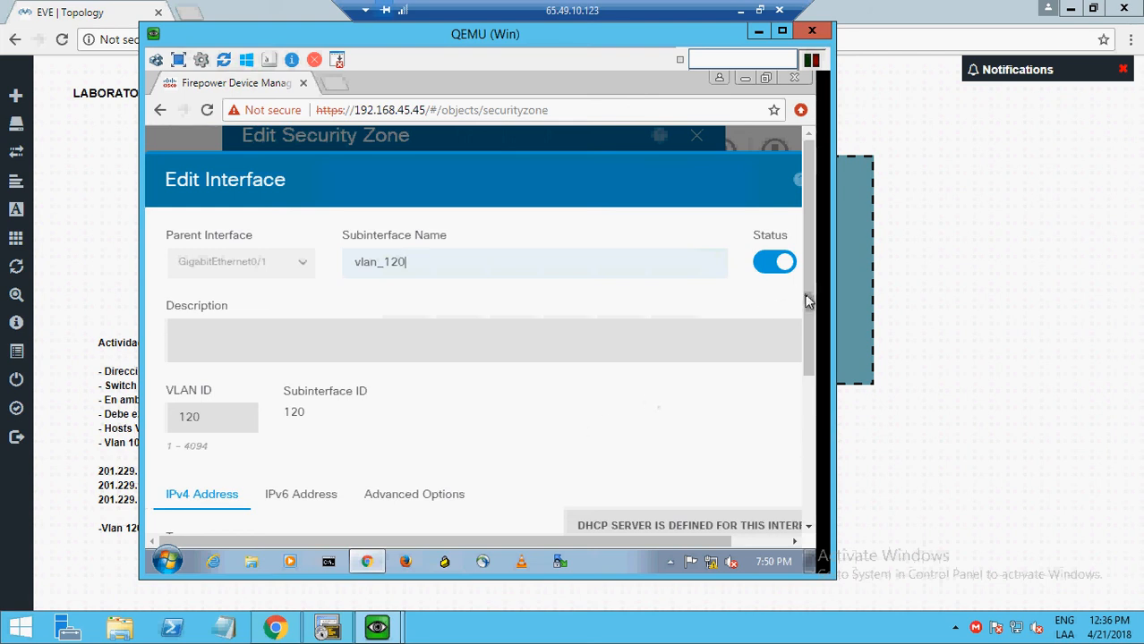
drag(806, 302, 801, 477)
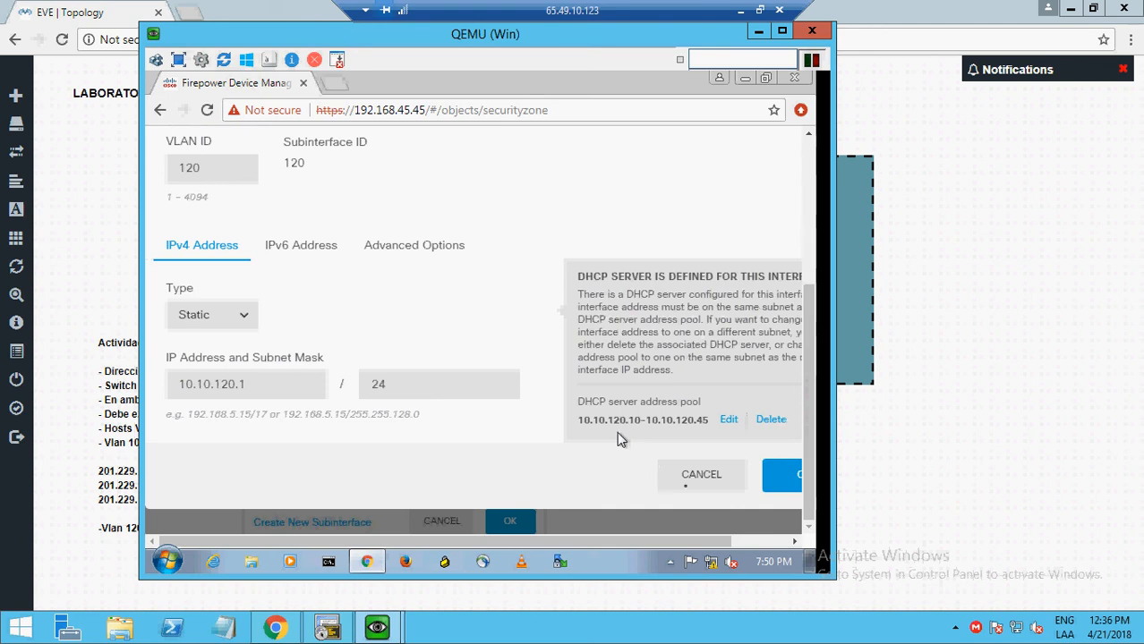
click(701, 474)
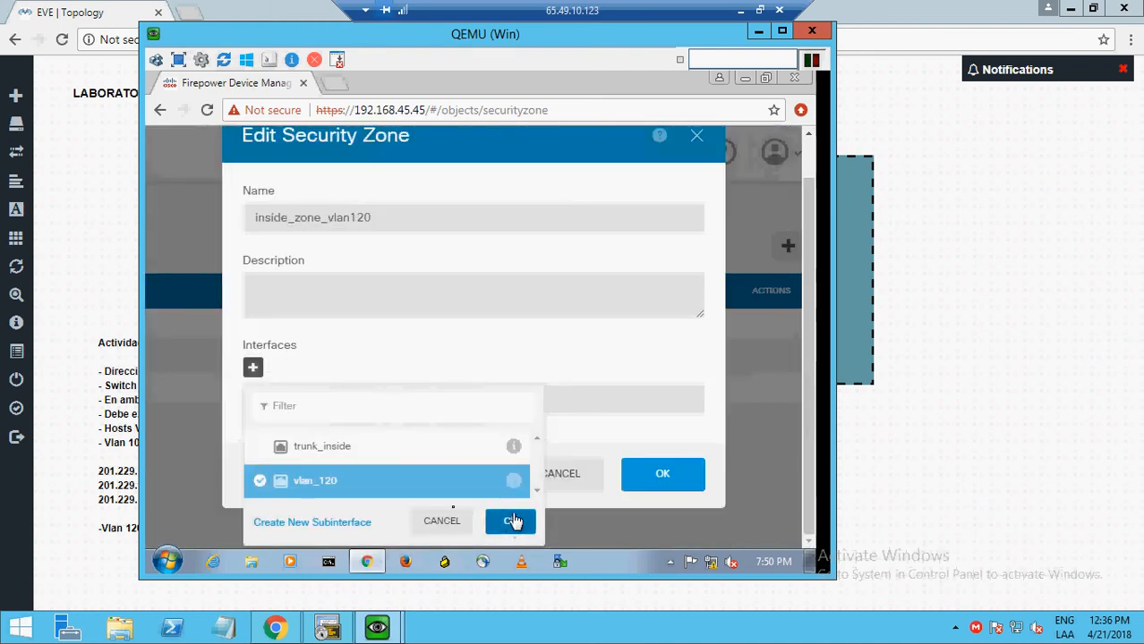
click(452, 524)
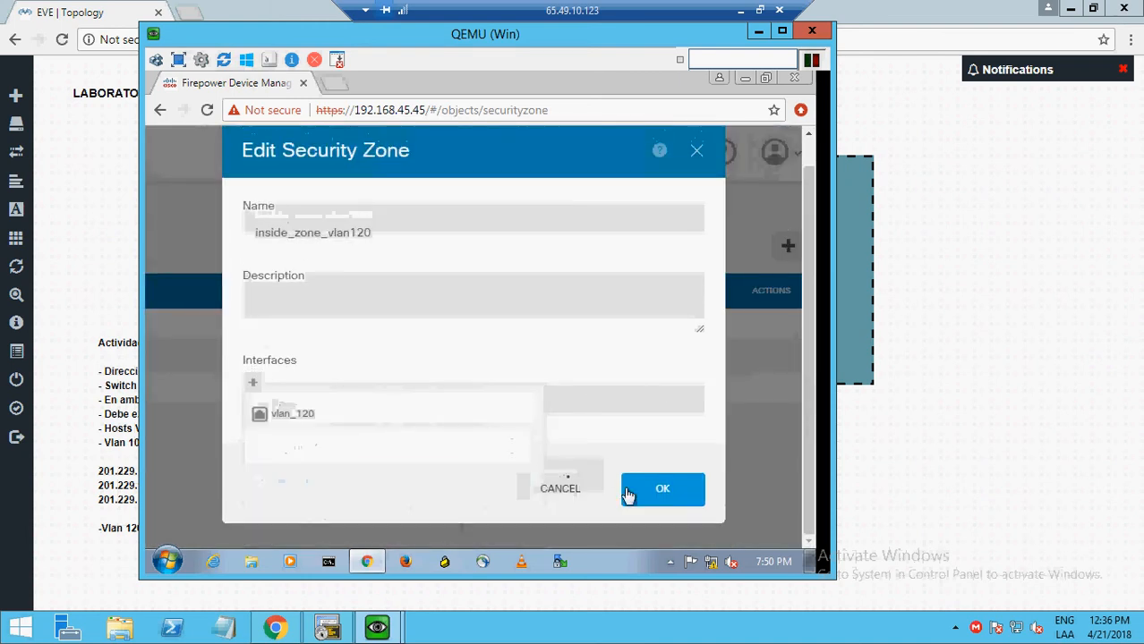
click(549, 493)
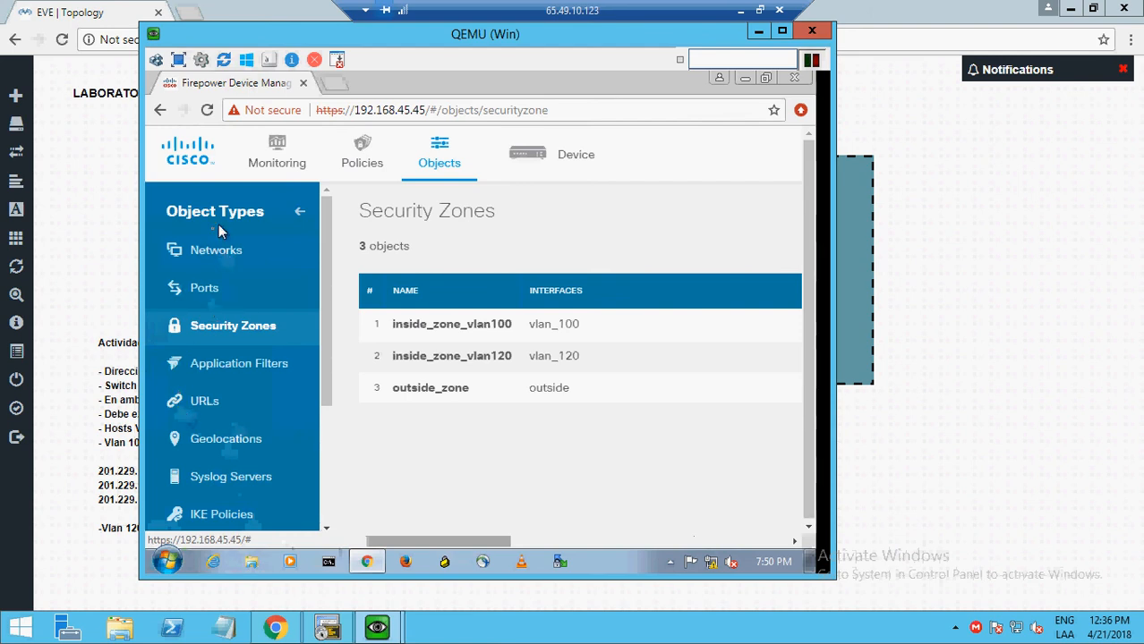
- Browse the network objects list, then bring the EVE lab topology to the front
click(203, 259)
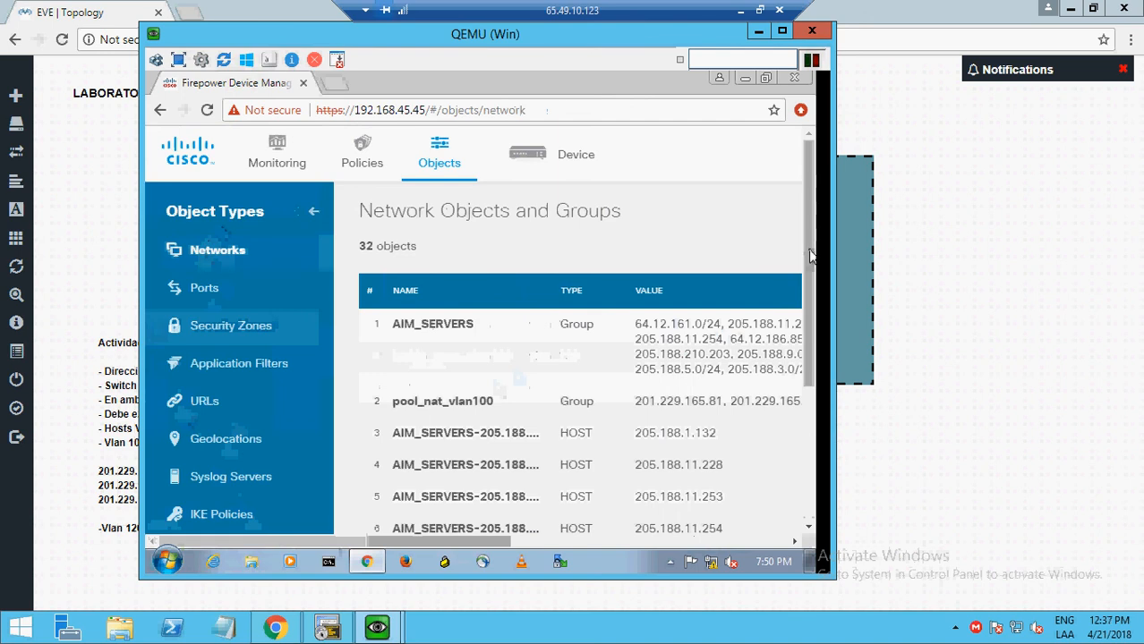
drag(810, 257, 814, 514)
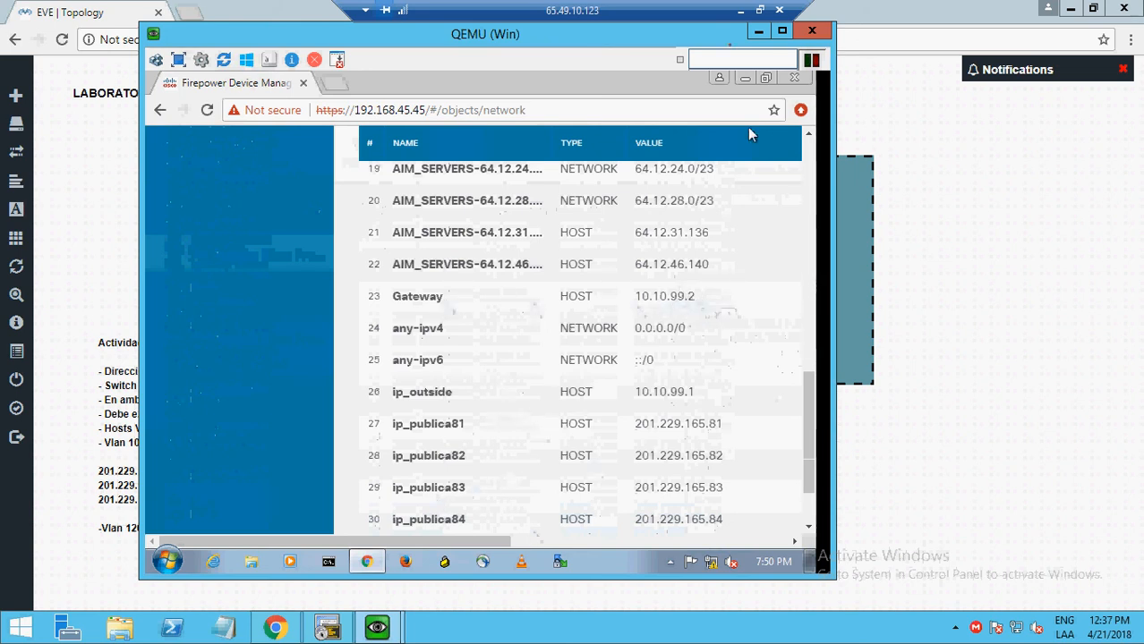
drag(720, 43, 837, 444)
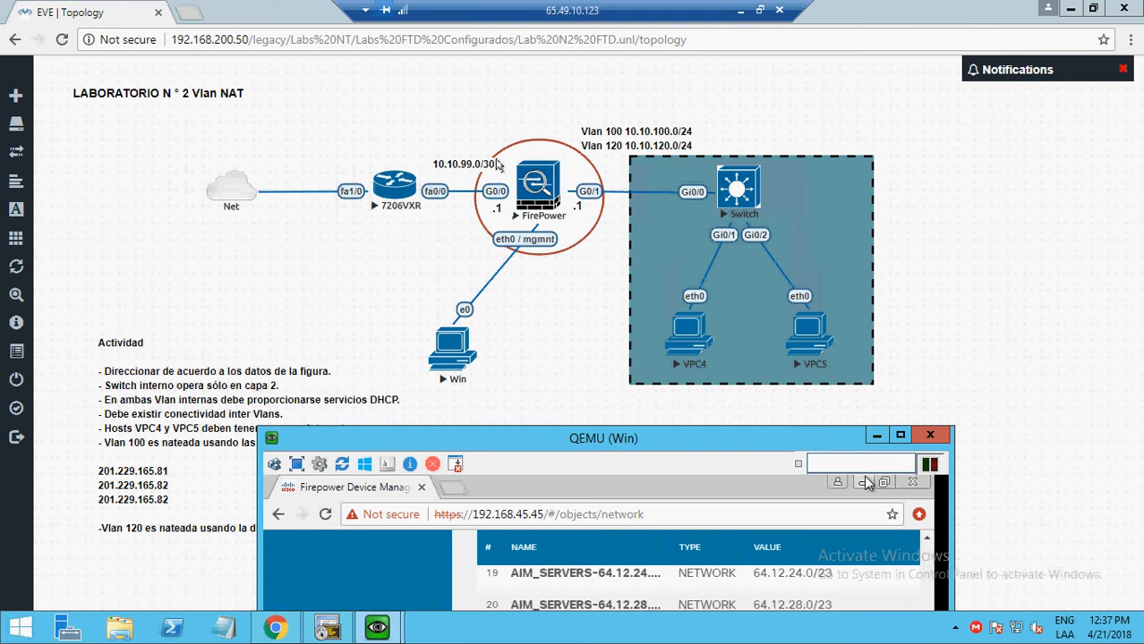
drag(566, 437, 489, 97)
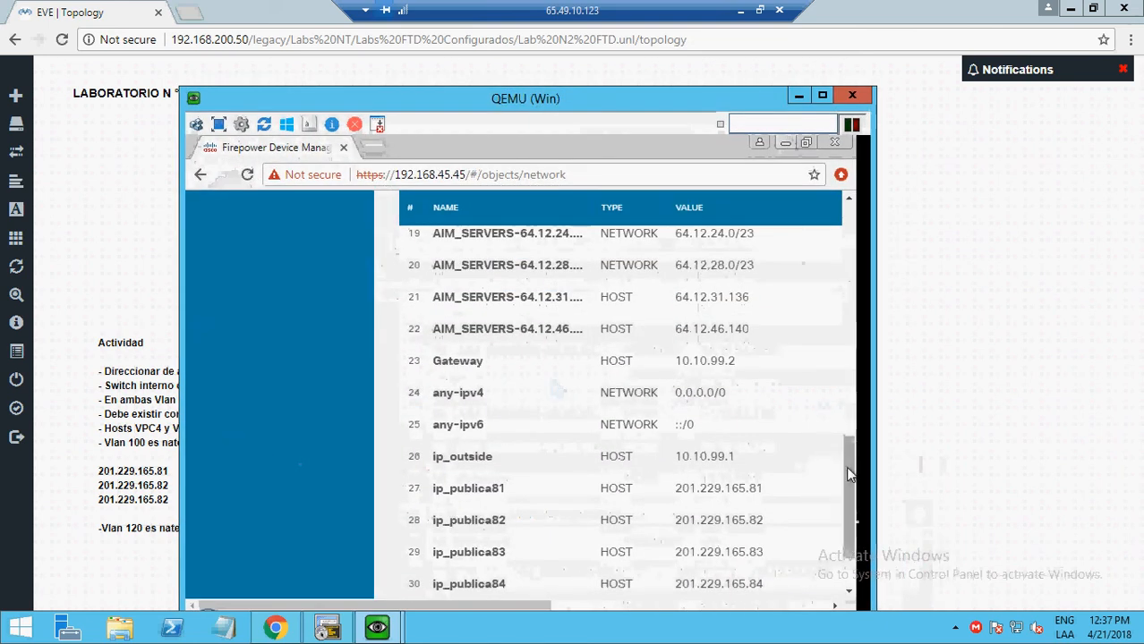
drag(846, 467, 856, 516)
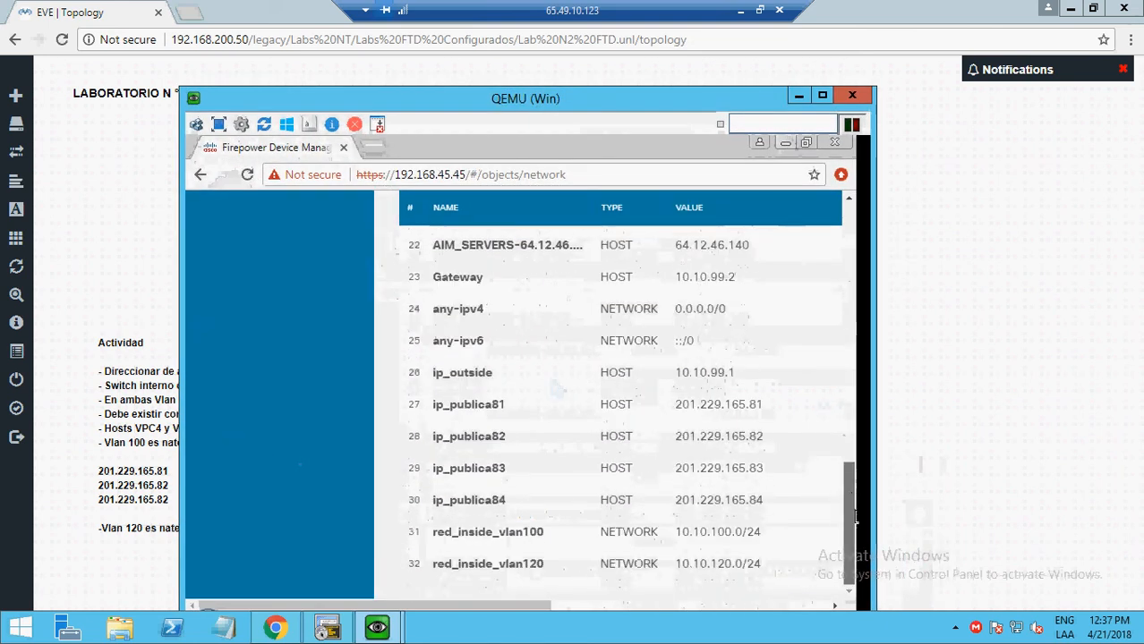
click(931, 208)
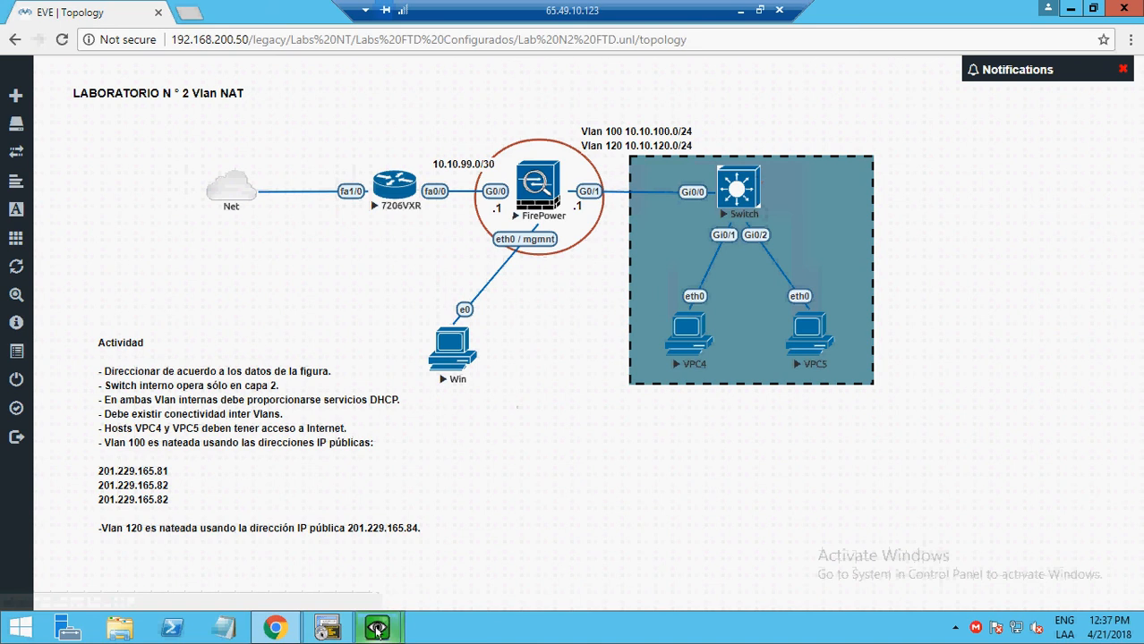
- Back in the device manager, review the 4 Access Control rules with default action Block
mouse_move(377, 629)
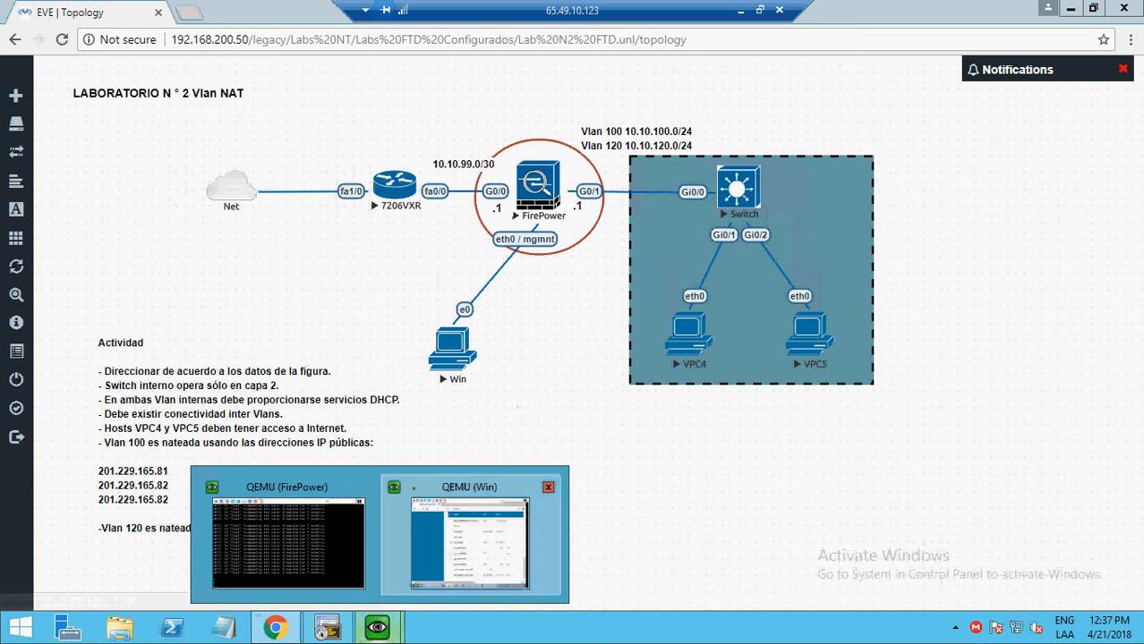
click(470, 532)
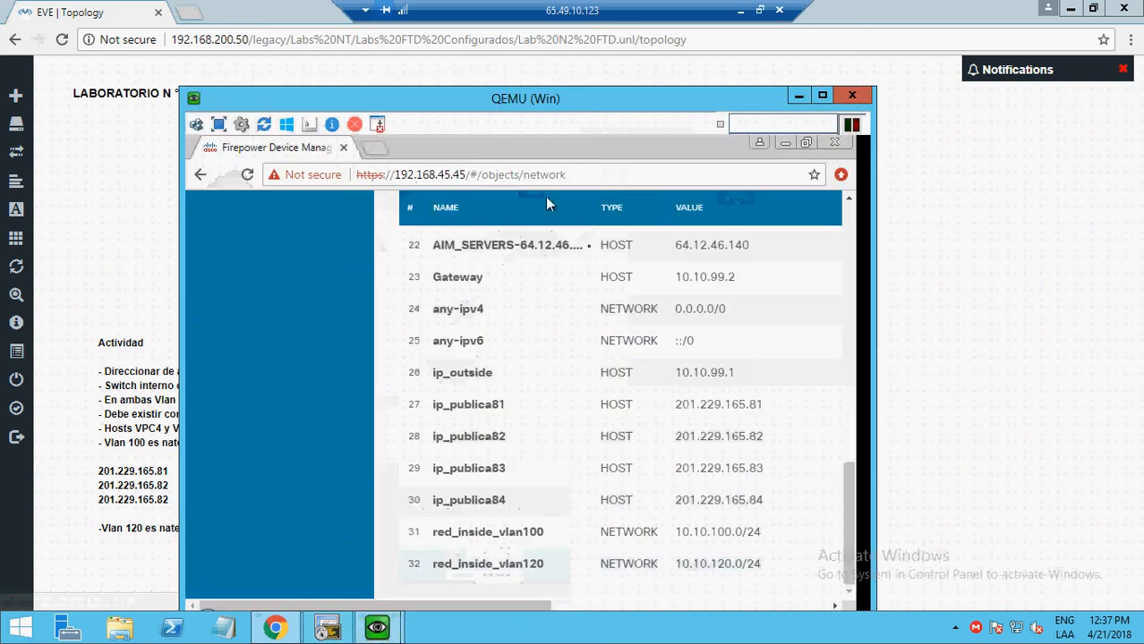
click(851, 252)
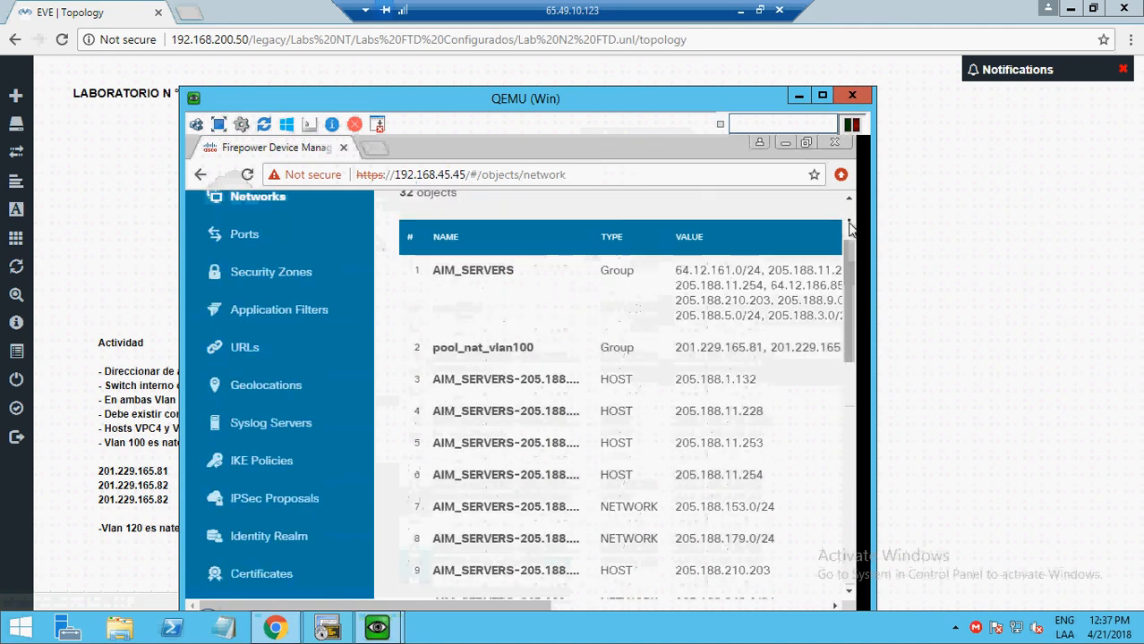
scroll(850, 252, up, 2)
click(412, 221)
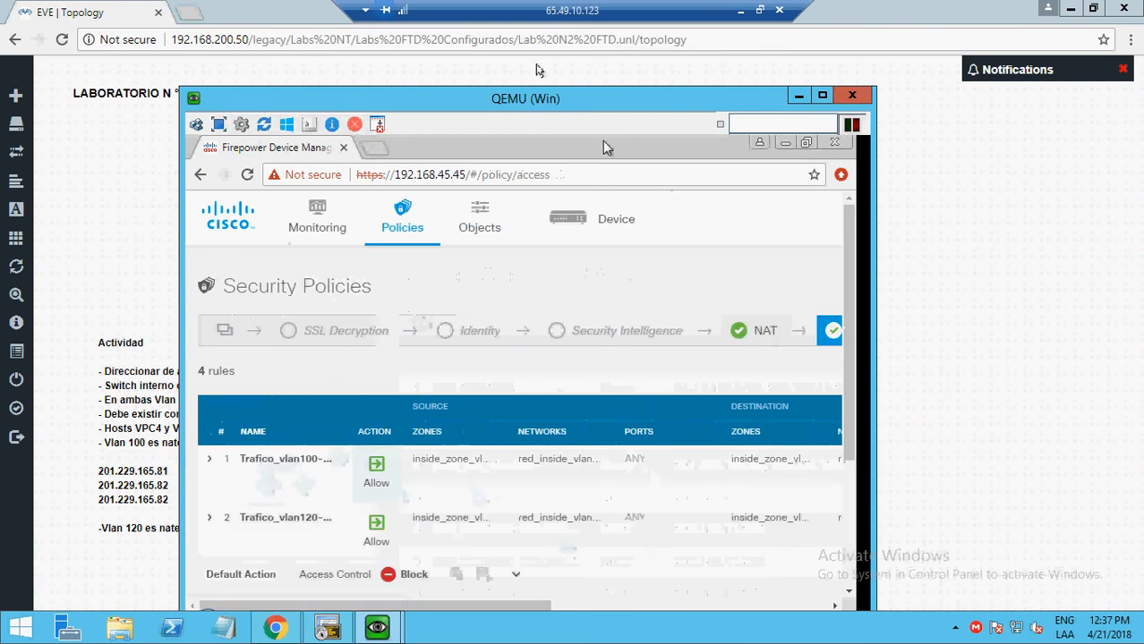
drag(537, 86, 519, 62)
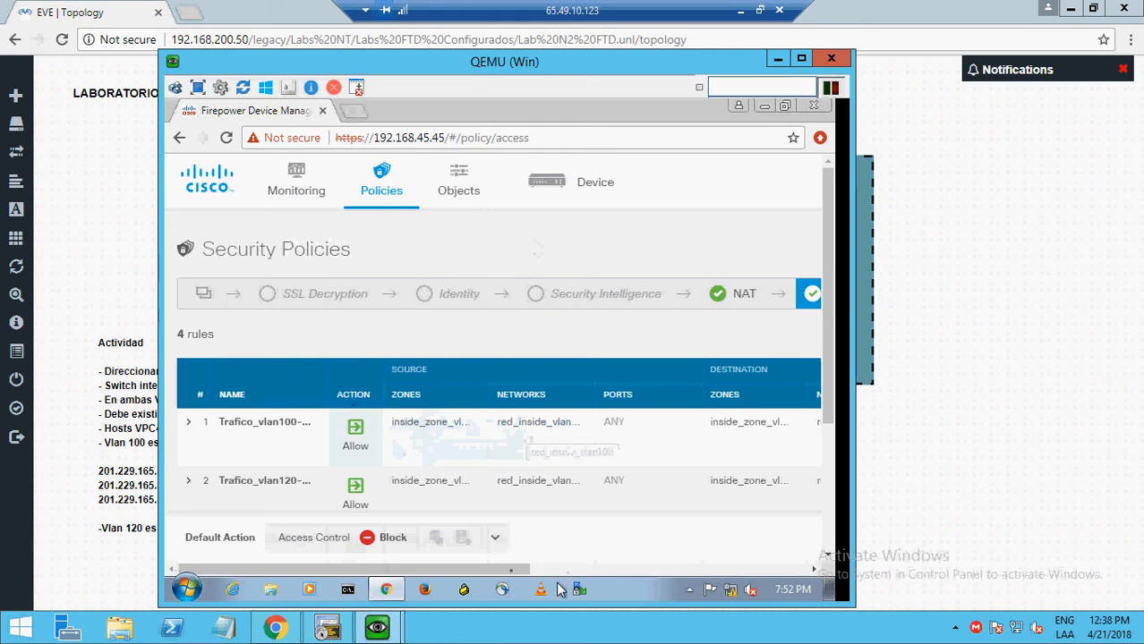
drag(503, 573, 605, 562)
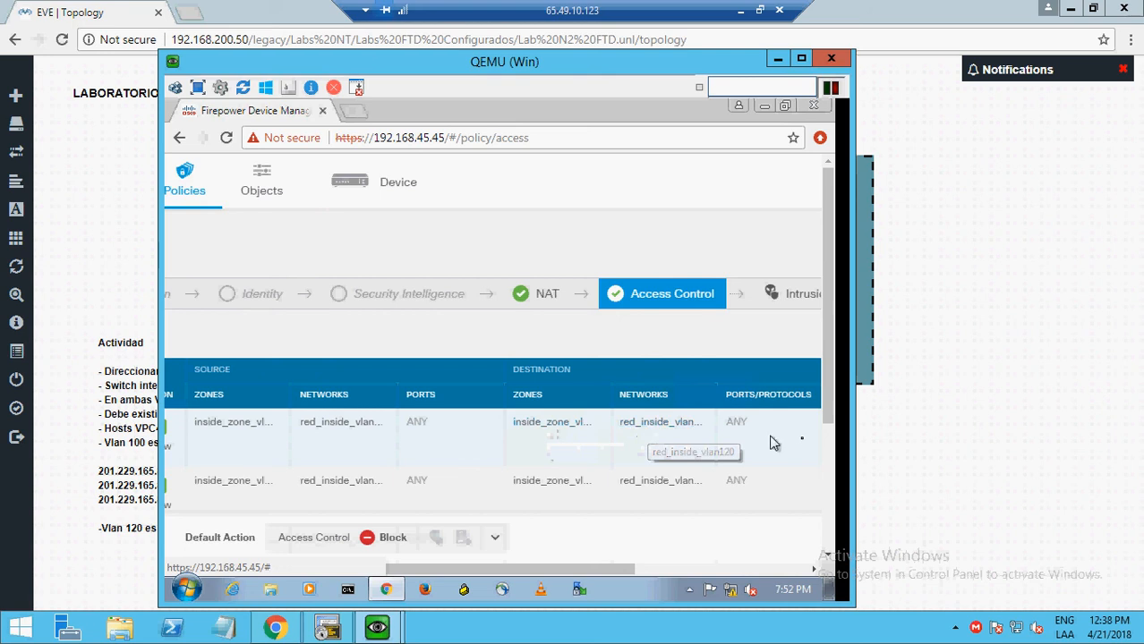
- Scroll through all access rules, including the outbound one to outside_zone, then return to EVE
drag(829, 410, 829, 435)
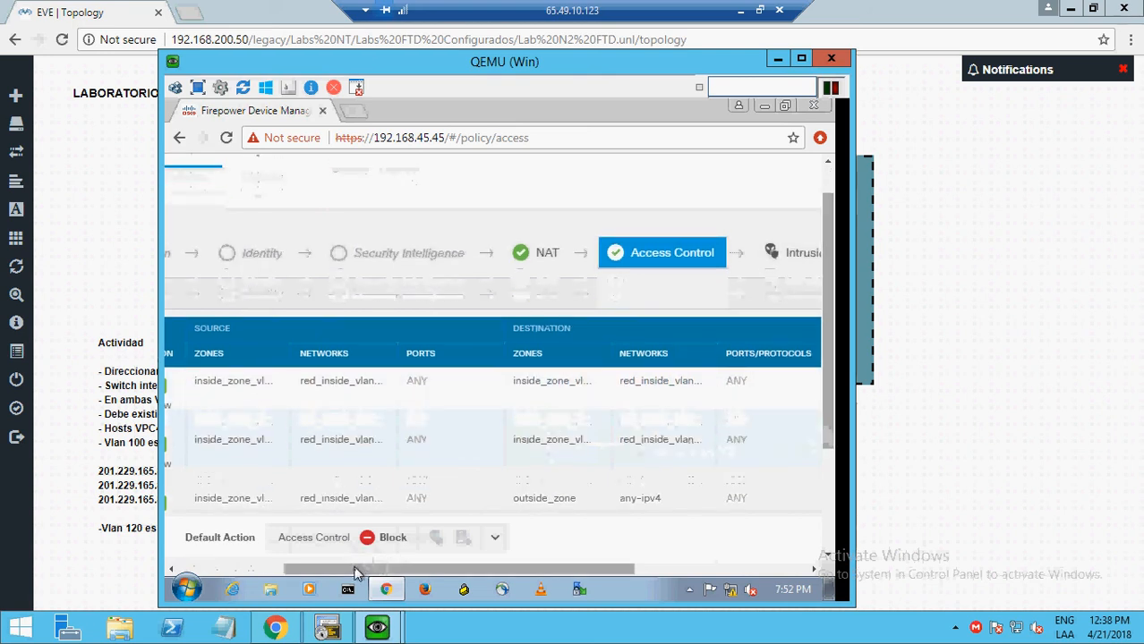
drag(356, 577, 258, 578)
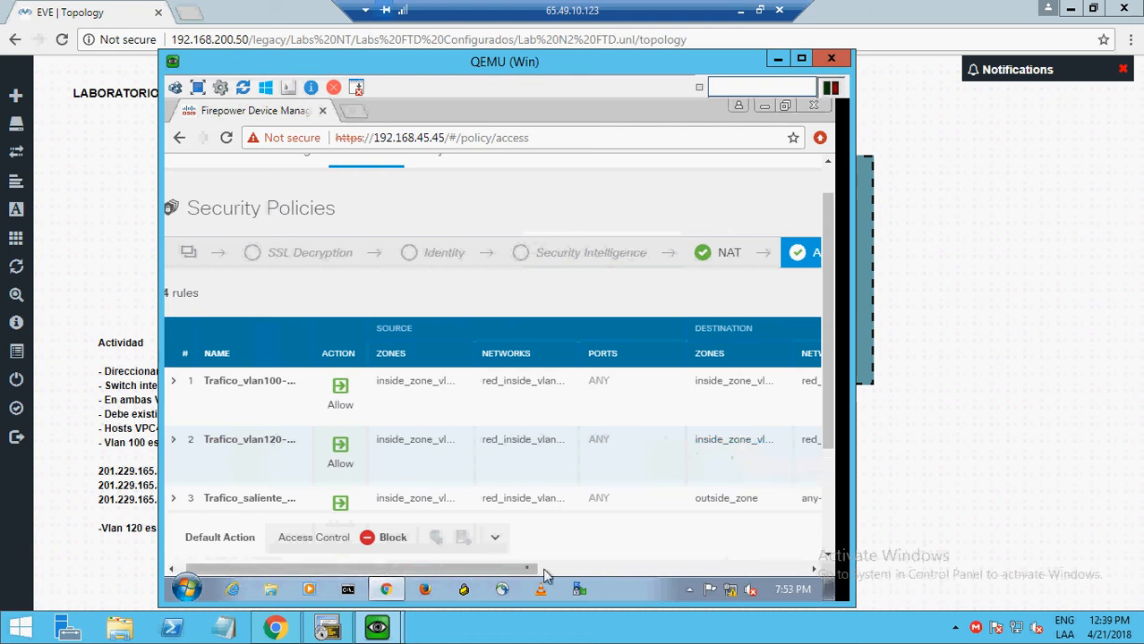
scroll(528, 573, right, 3)
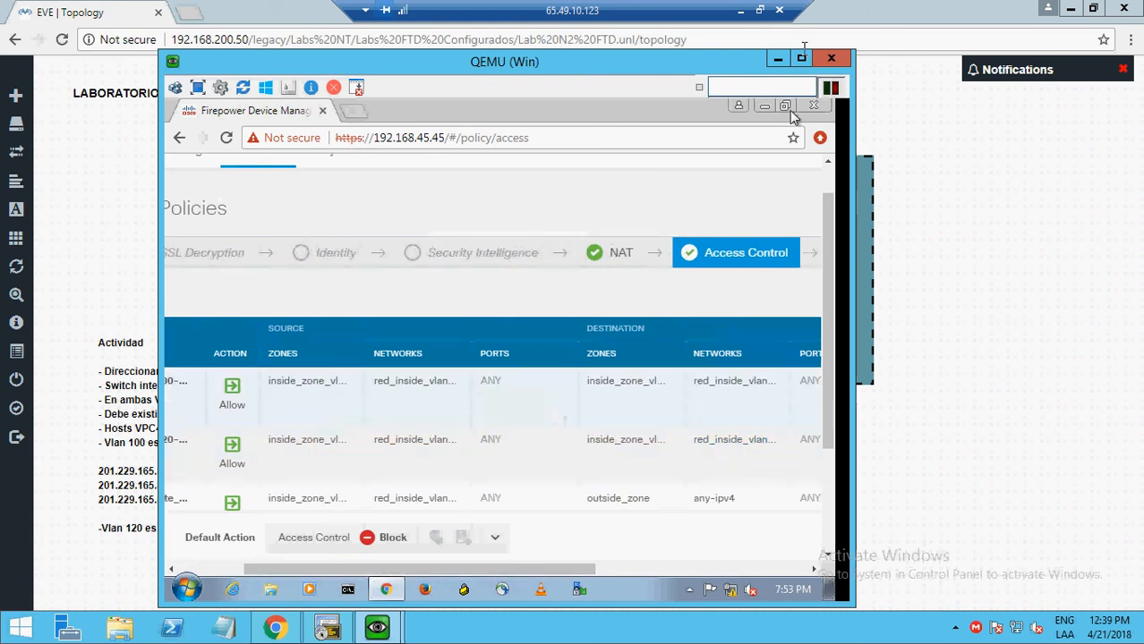
click(851, 15)
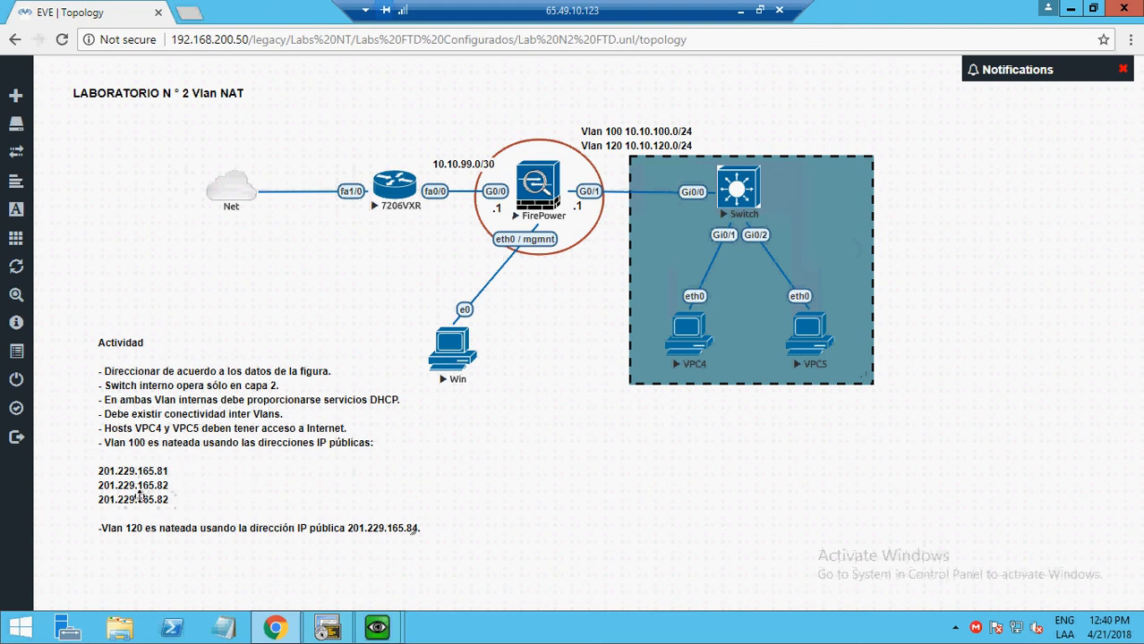
- Change the third VLAN 100 public IP in the Actividad notes from 201.229.165.82 to 201.229.165.83 and save the lab
click(139, 495)
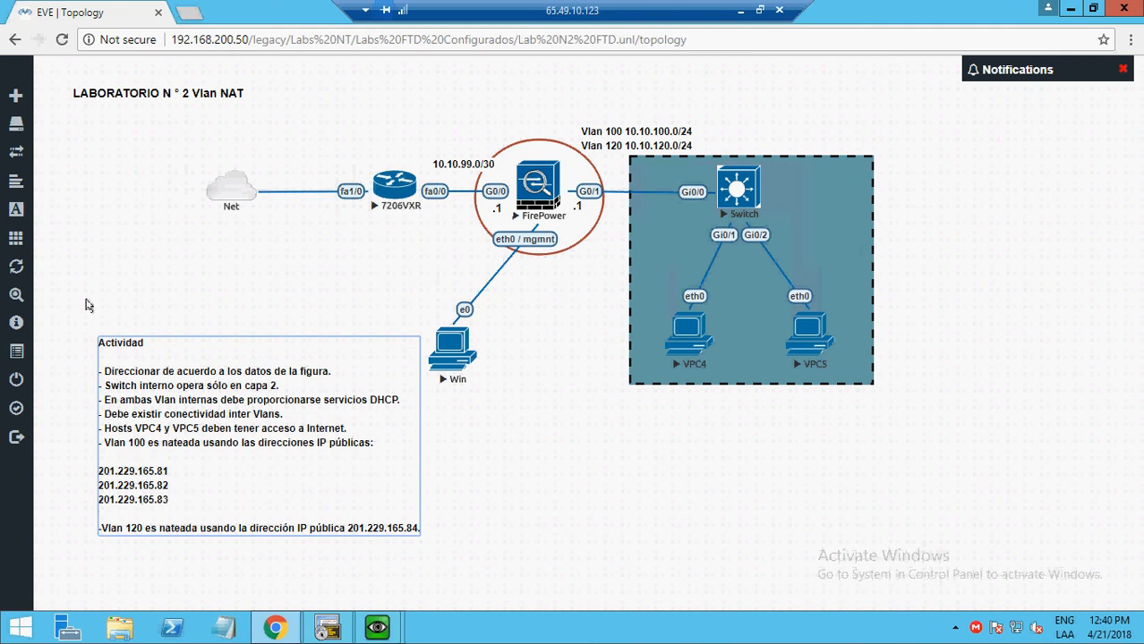
click(84, 301)
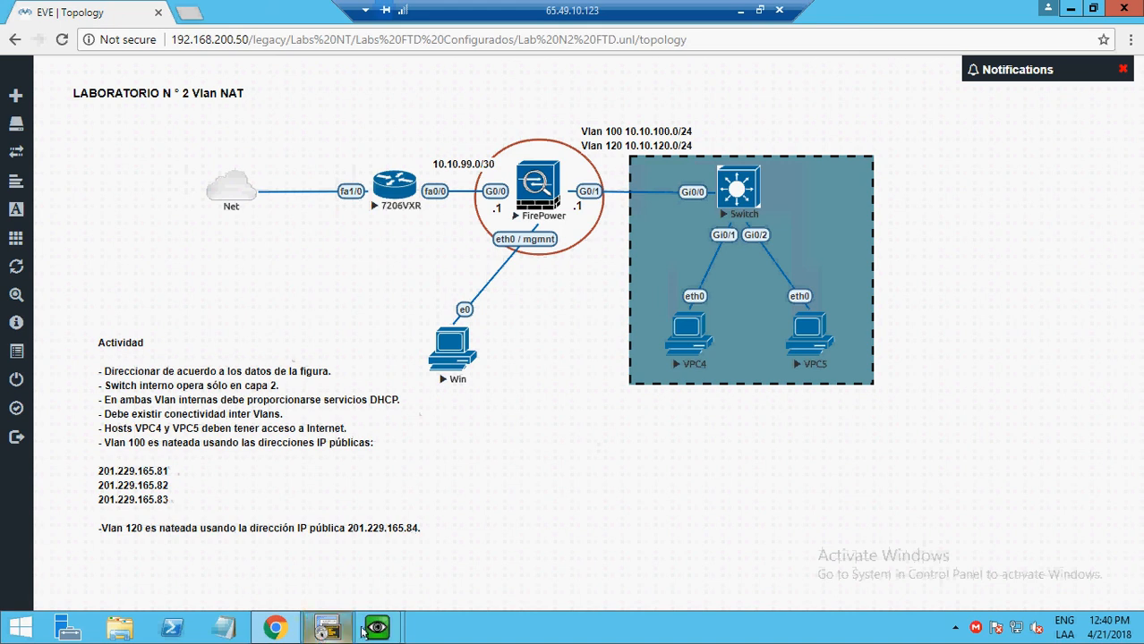
- Bring up the Win VM console and open the Objects > Networks list
mouse_move(377, 629)
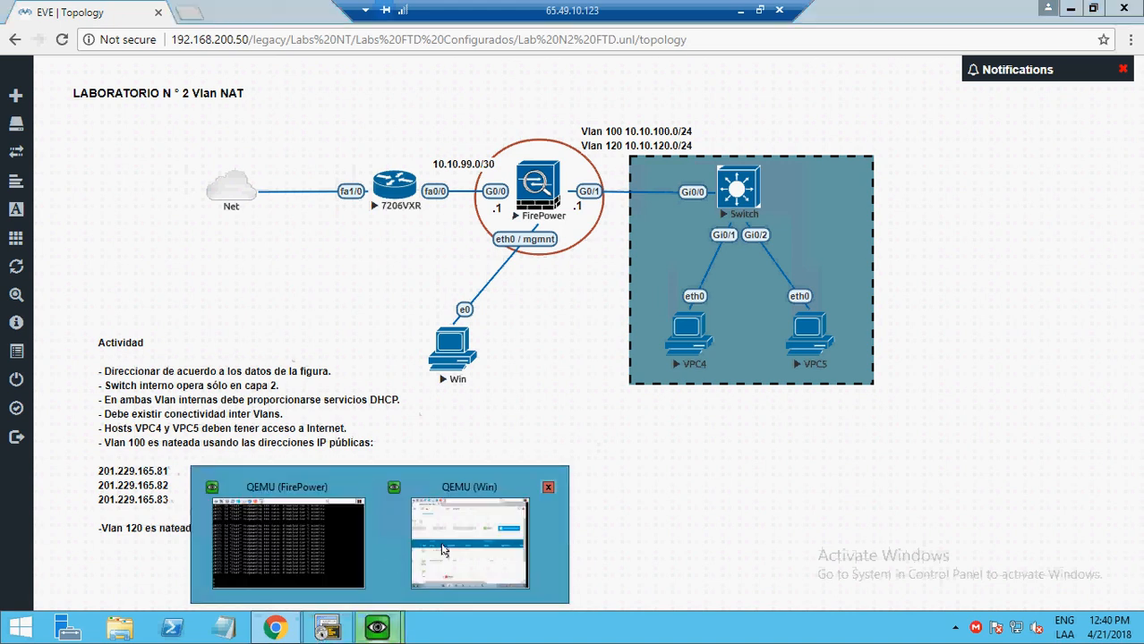
click(443, 552)
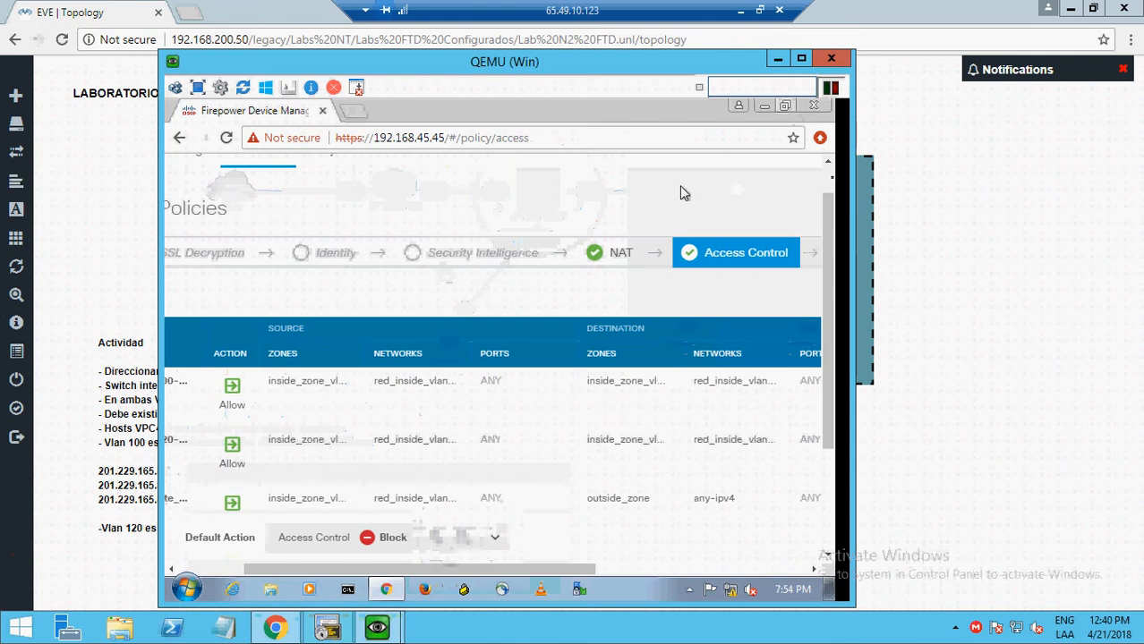
scroll(828, 183, up, 1)
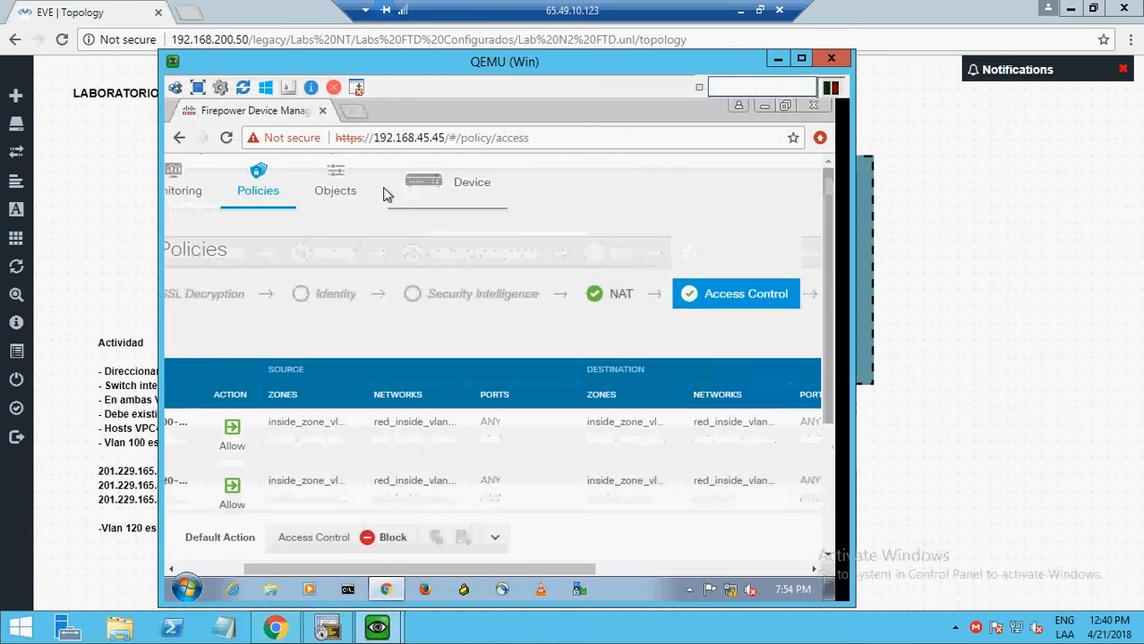
click(348, 189)
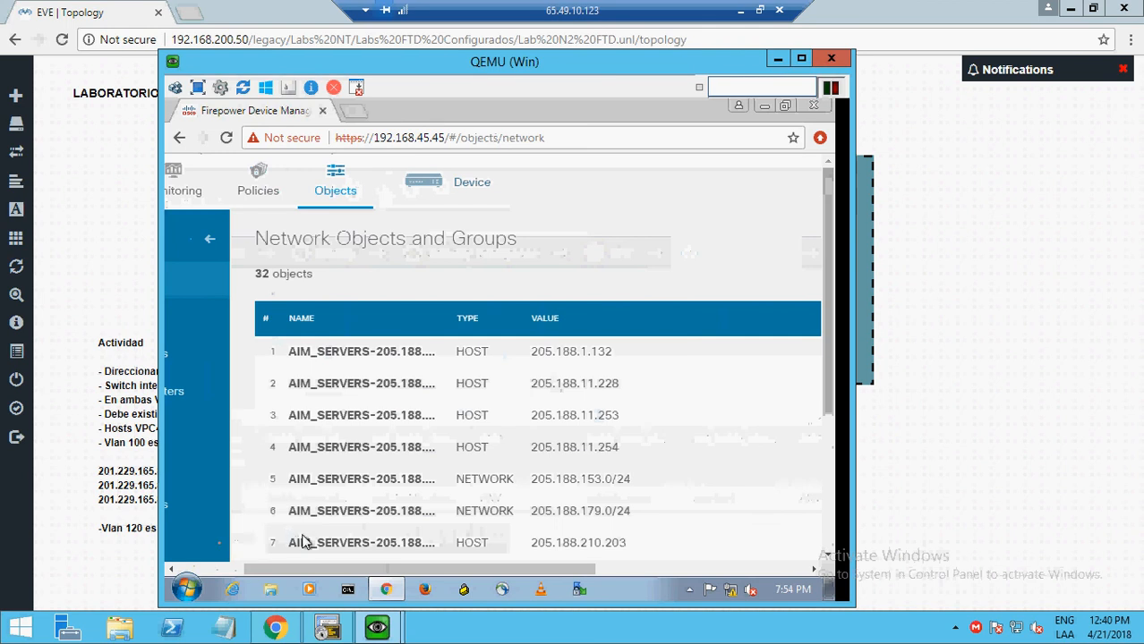
click(215, 571)
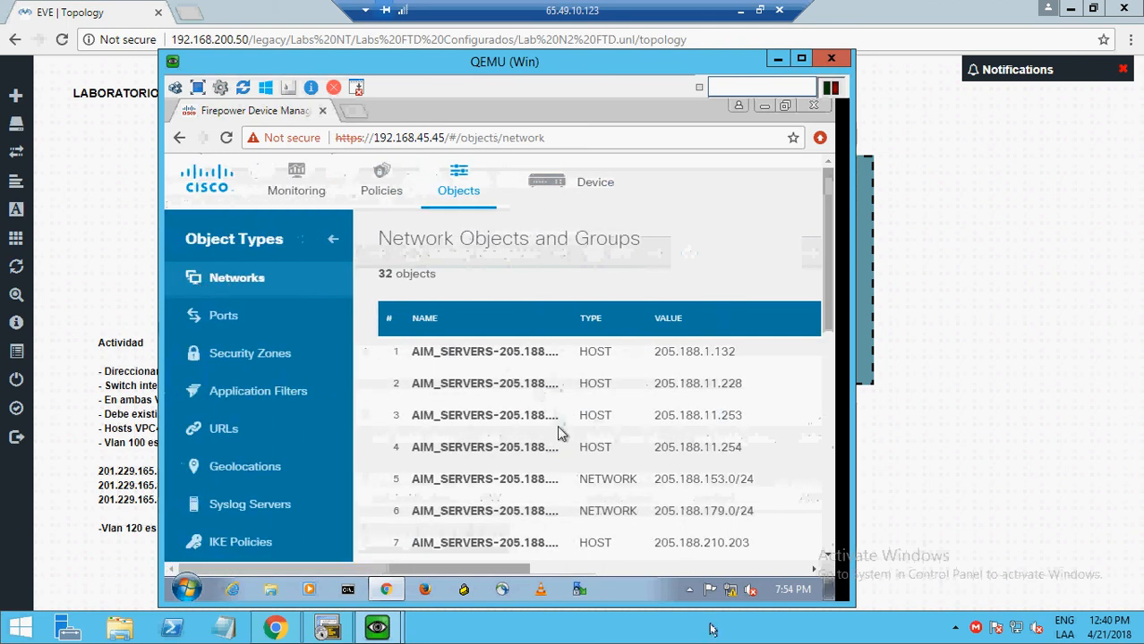
click(752, 570)
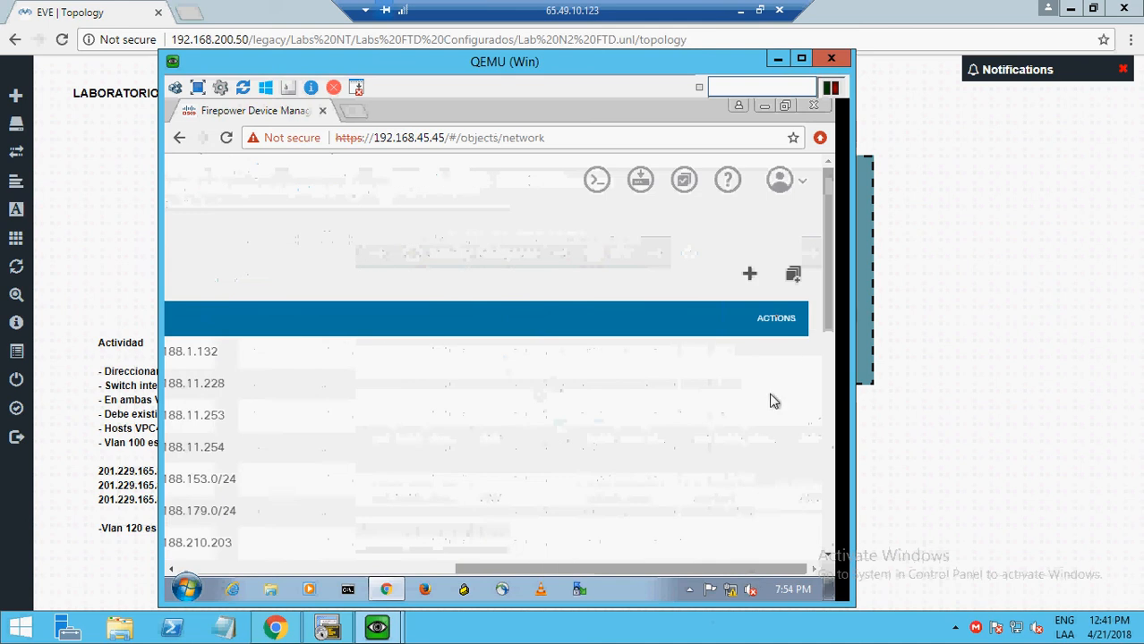
- Cancel an Add Network Object dialog, then scroll to the ip_publica81–84 host objects (201.229.165.81–84)
click(750, 273)
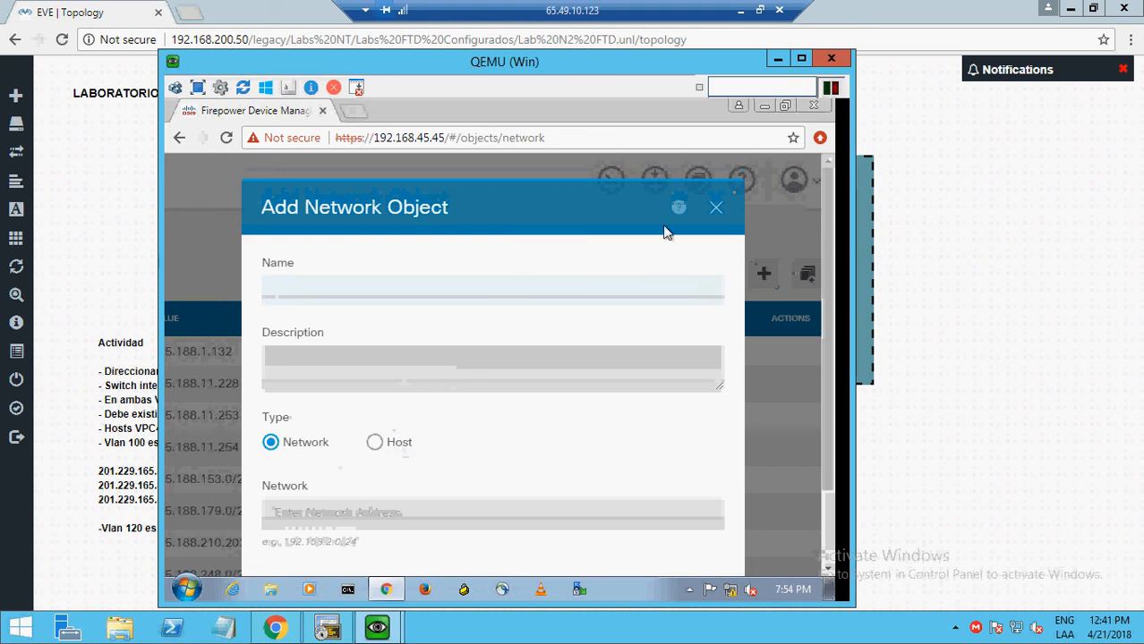
click(719, 214)
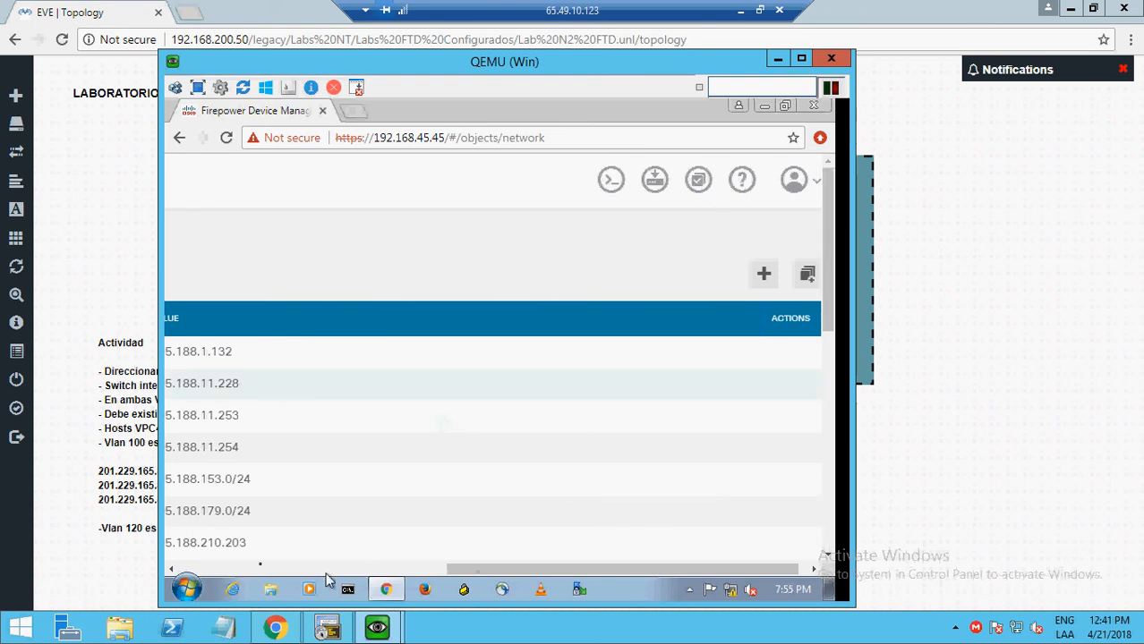
click(254, 564)
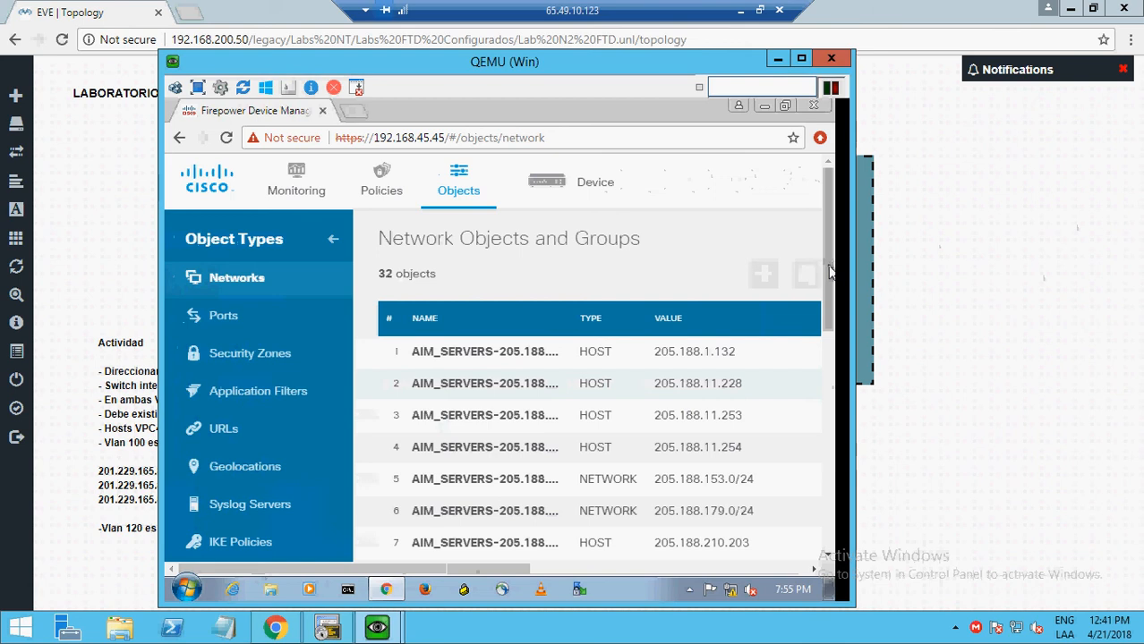
scroll(830, 279, down, 5)
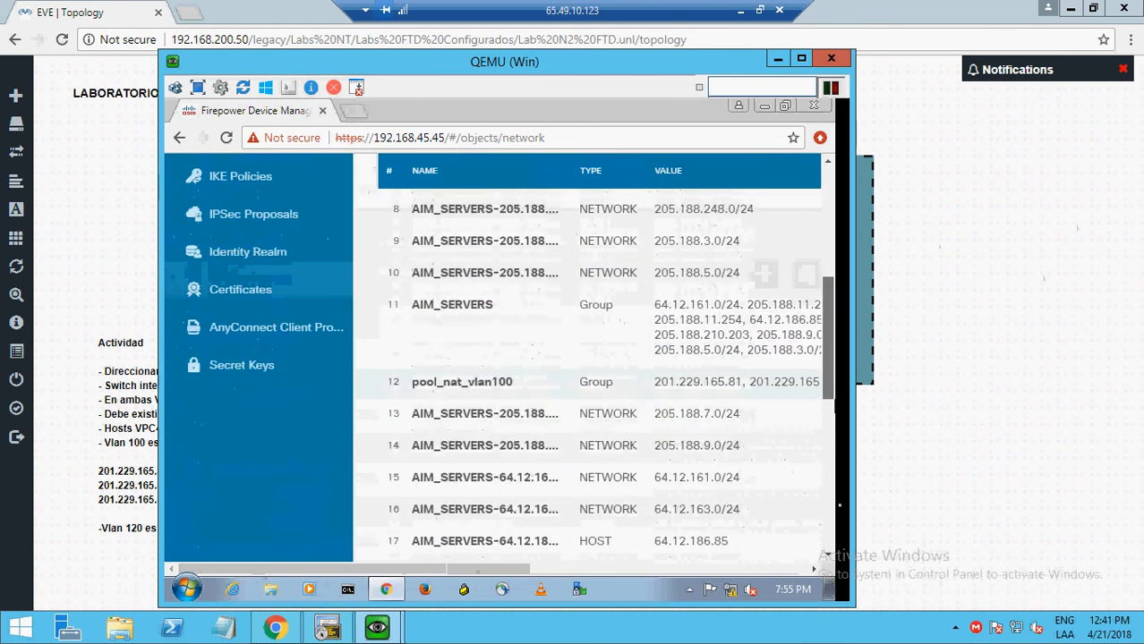
scroll(819, 530, down, 10)
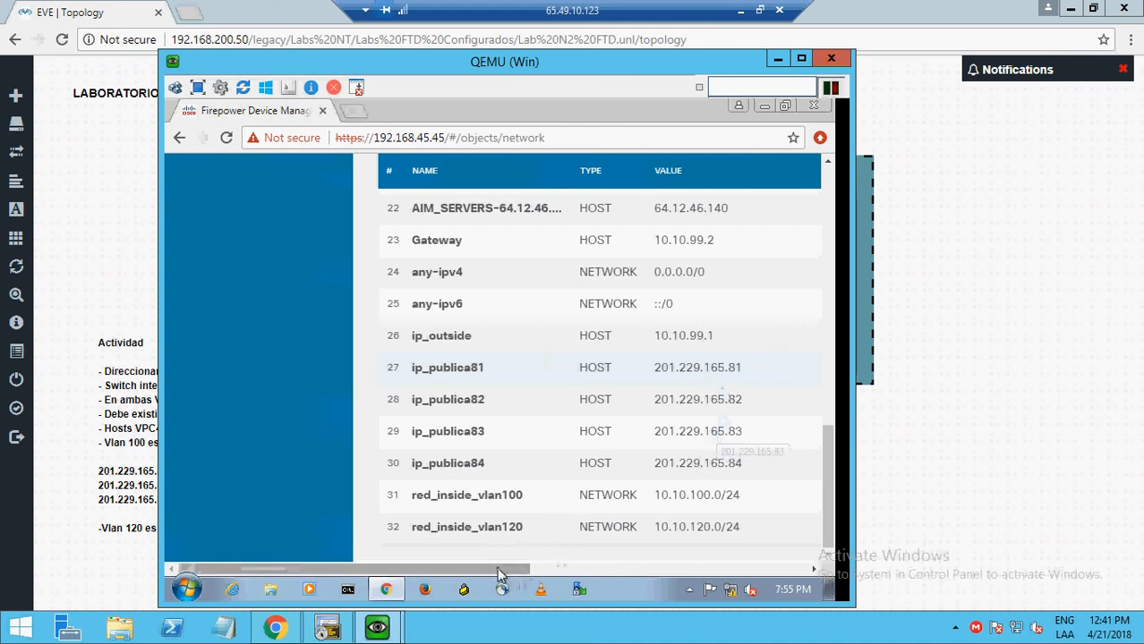
drag(500, 575, 772, 569)
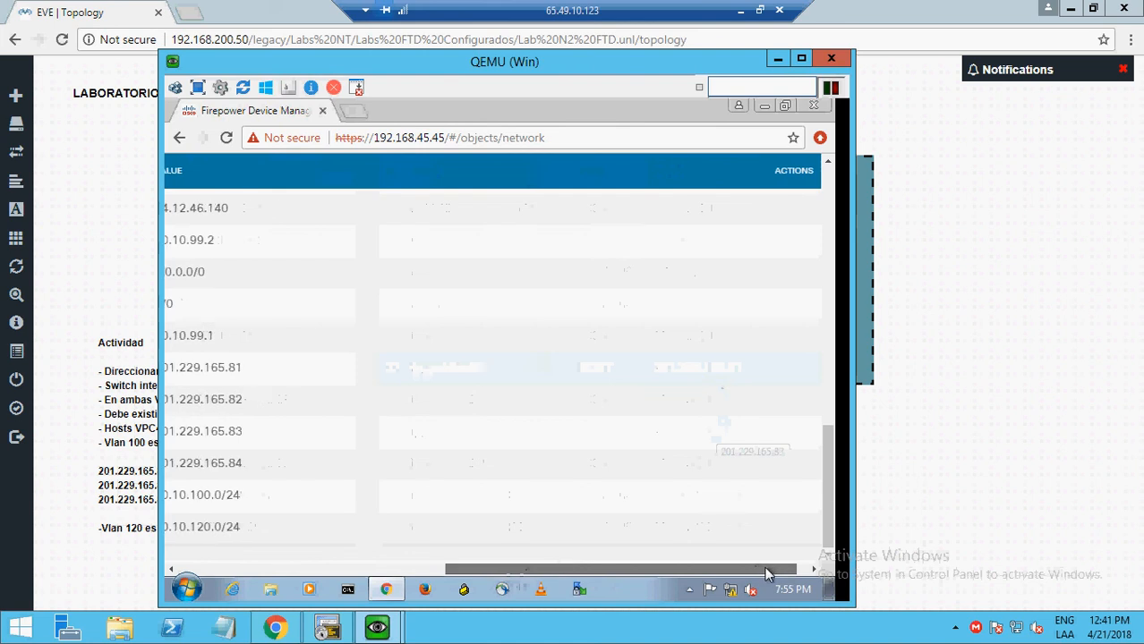
- Scroll the Network Objects table to show full values, including pool_nat_vlan100's 201.229.165.81, .82 and .83
click(829, 208)
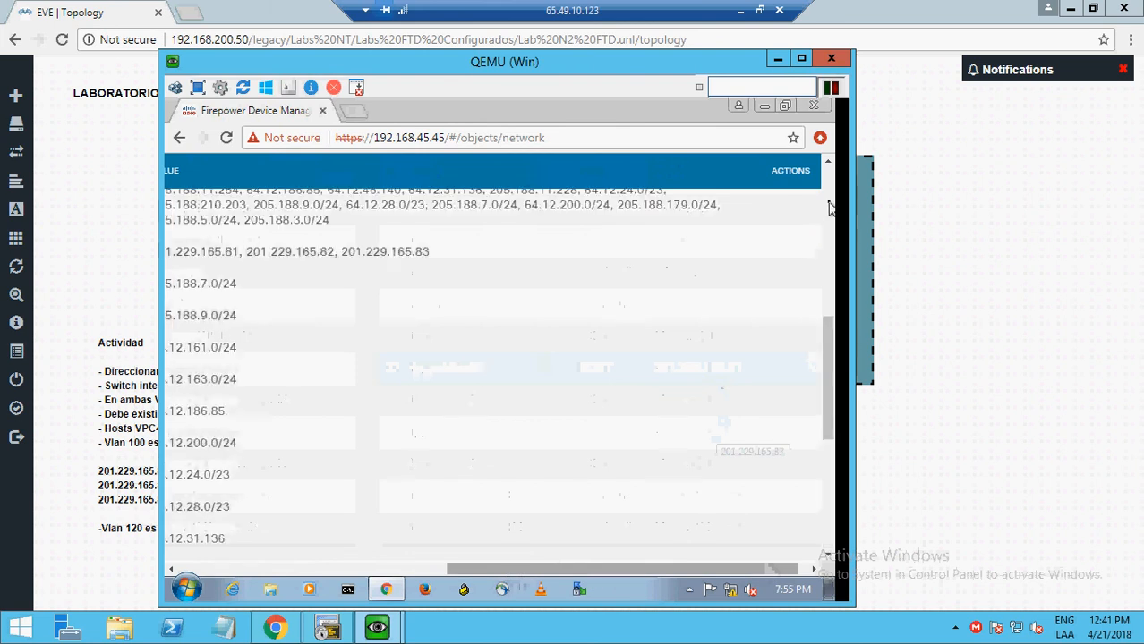
click(829, 208)
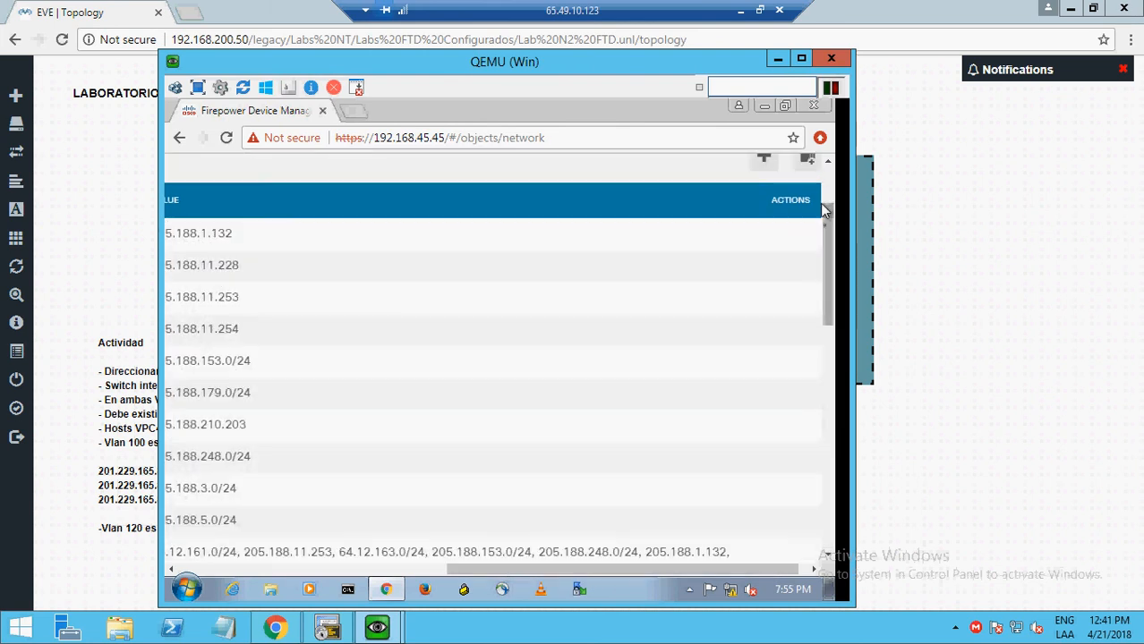
click(829, 165)
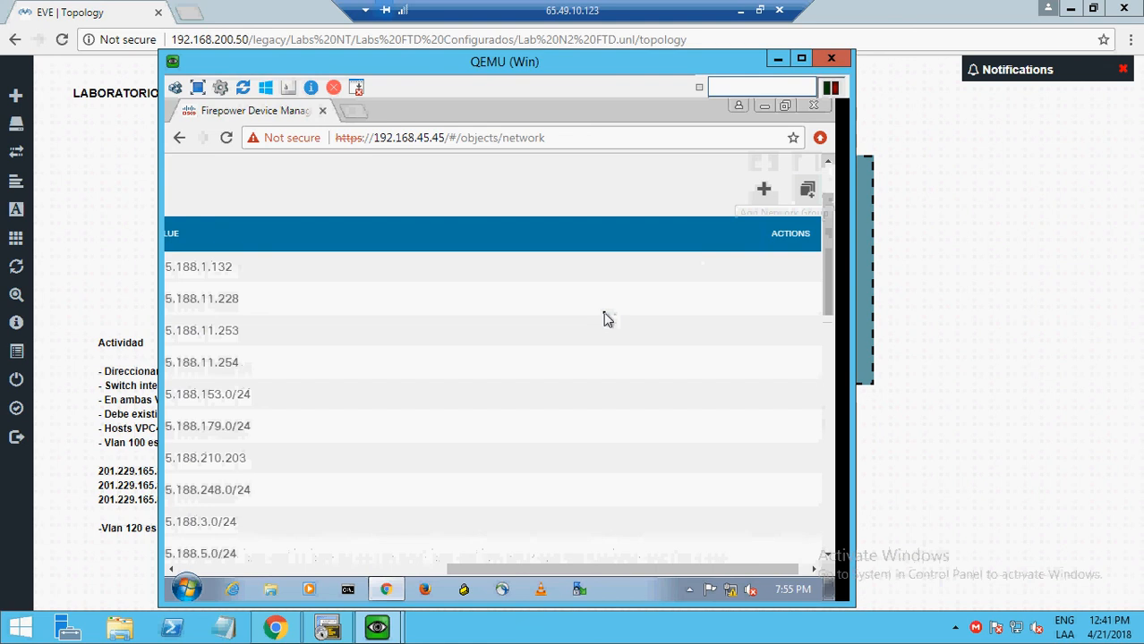
click(238, 571)
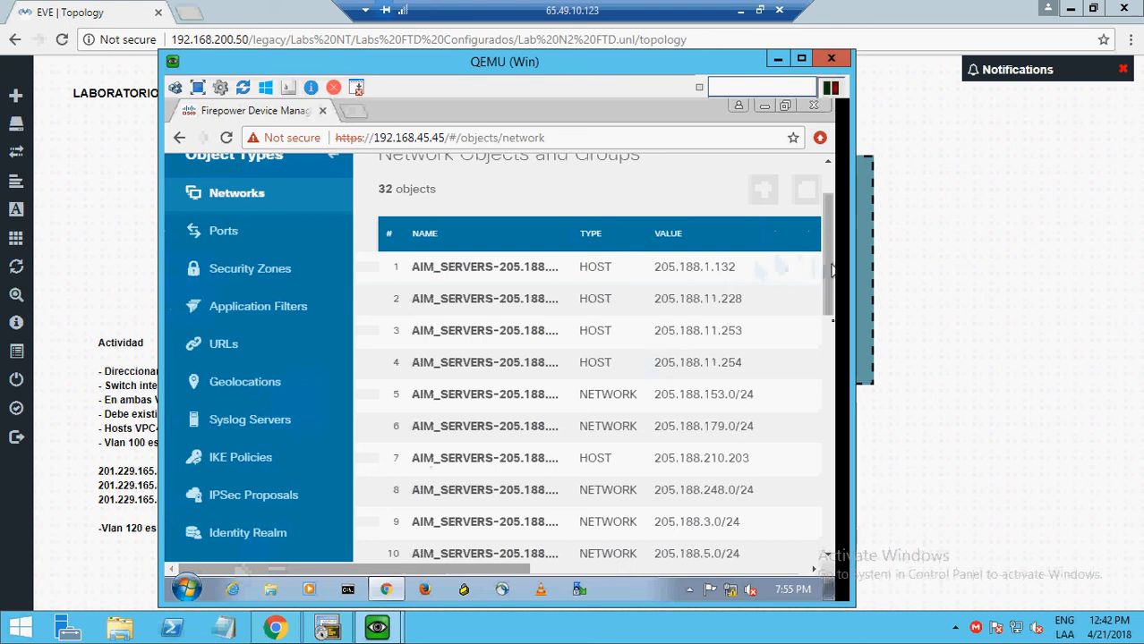
drag(829, 268, 832, 340)
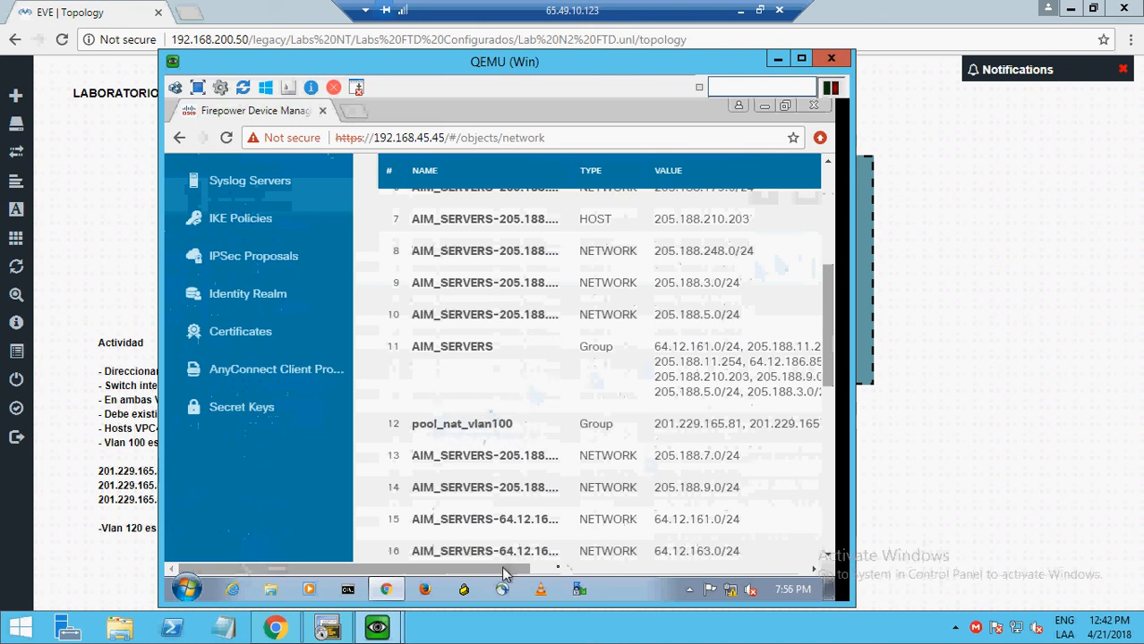
drag(503, 573, 767, 540)
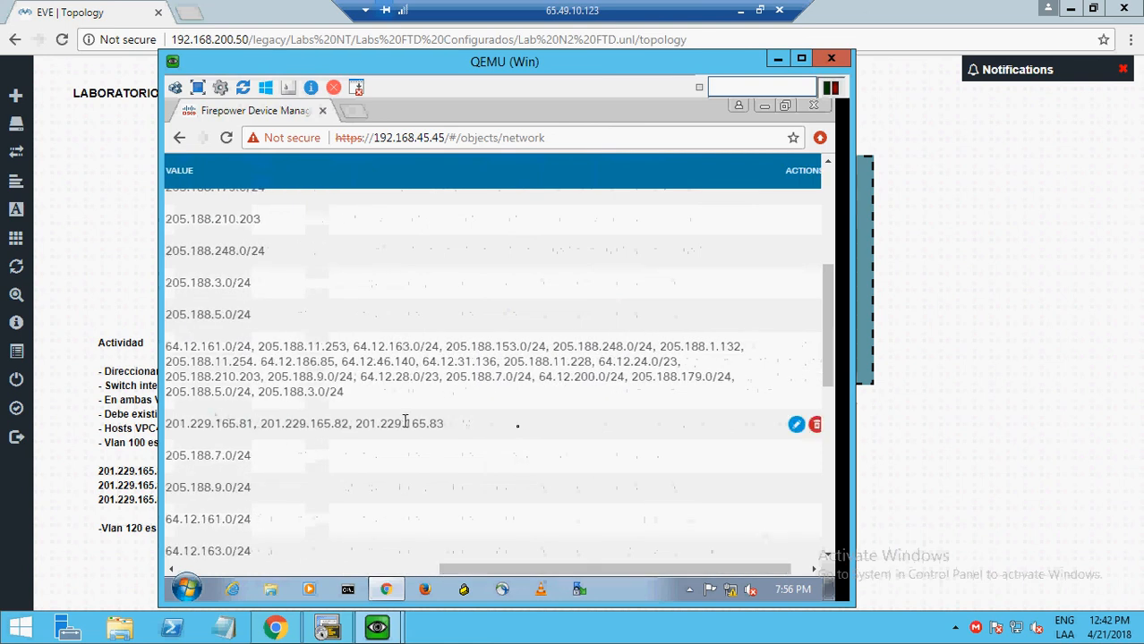
- Review pool_nat_vlan100's members ip_publica81, 82 and 83, then close it unchanged
click(796, 426)
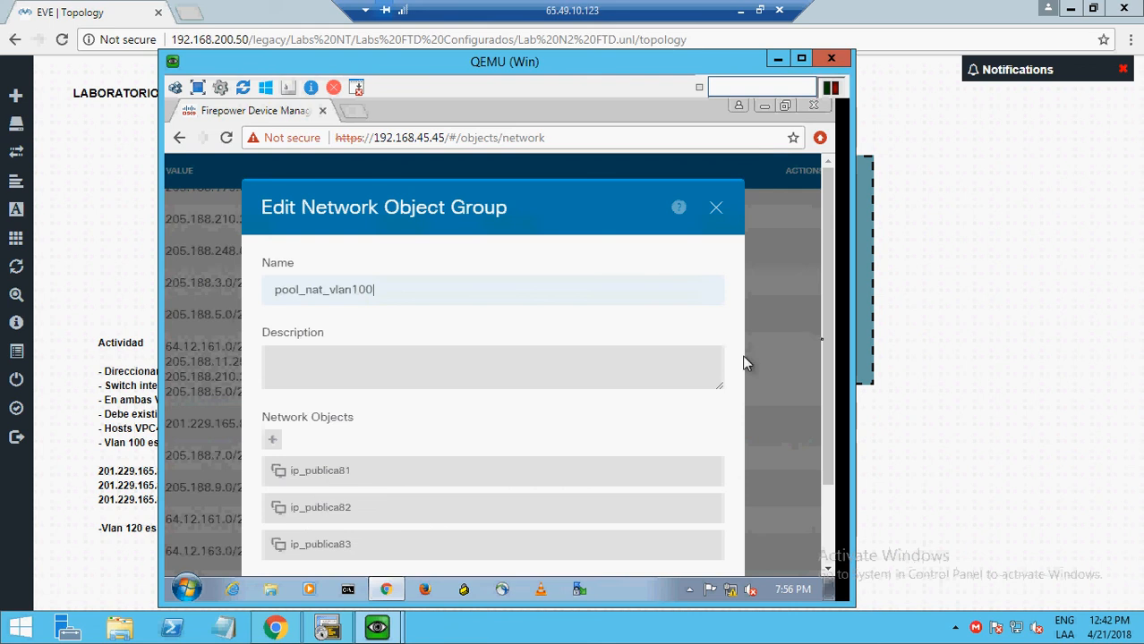
click(716, 214)
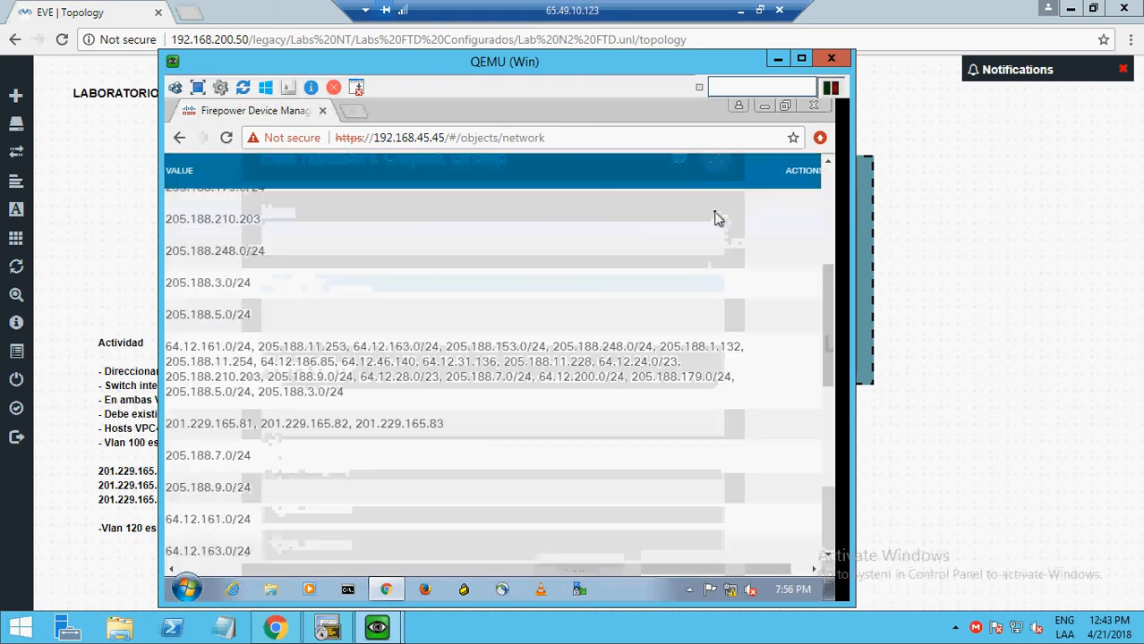
click(246, 569)
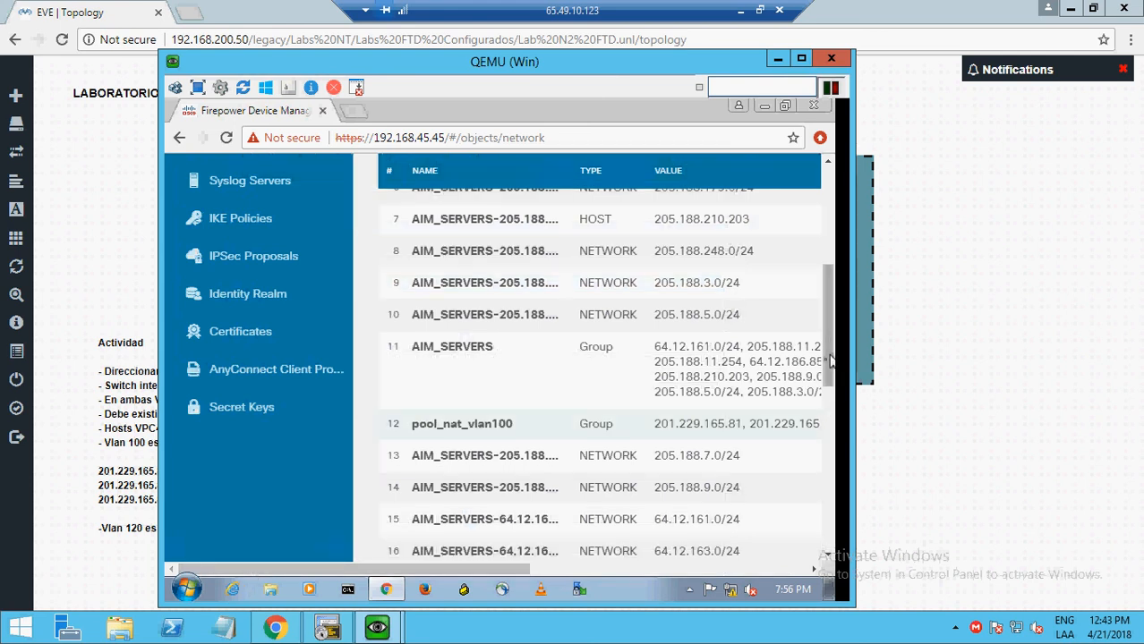
- Scroll back to the top and go to the Security Policies page
drag(824, 358, 830, 511)
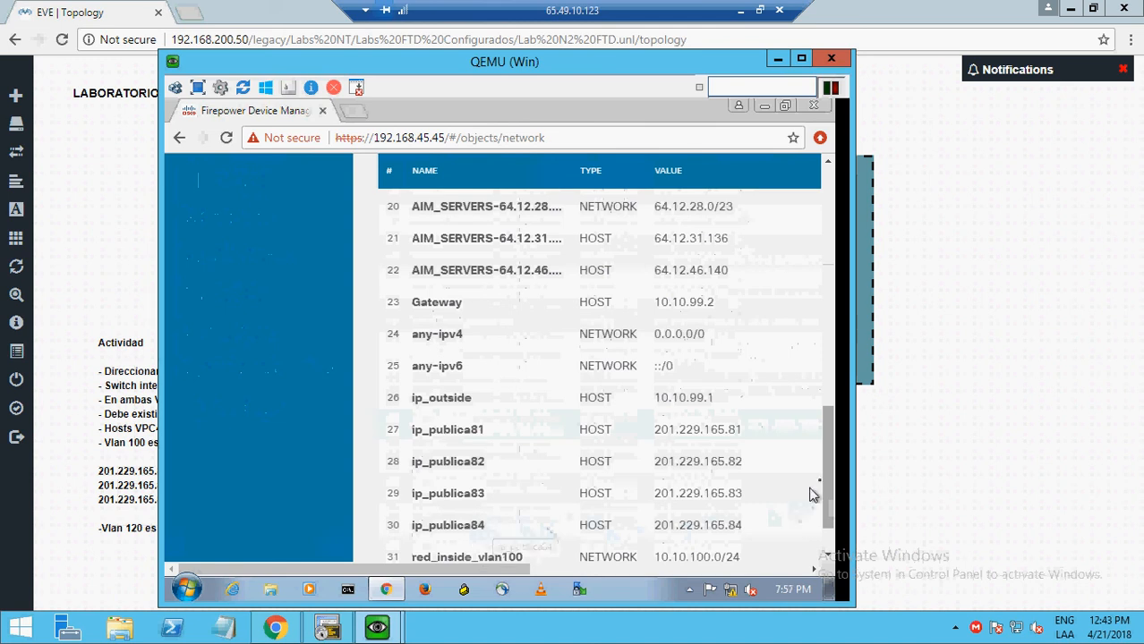
drag(829, 482, 822, 288)
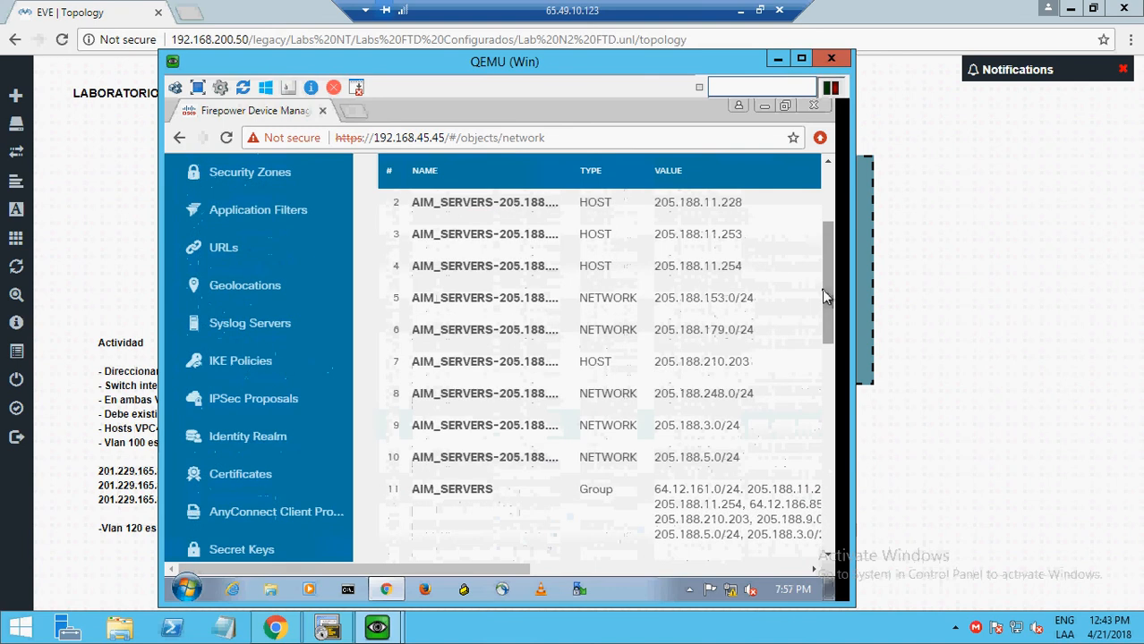
click(828, 179)
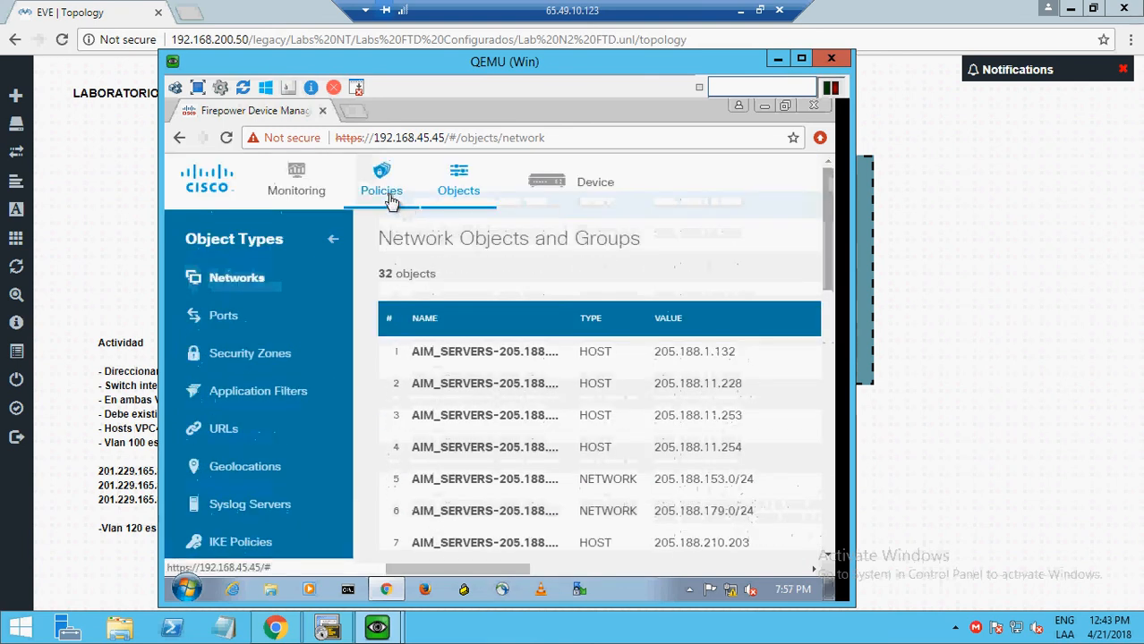
click(387, 199)
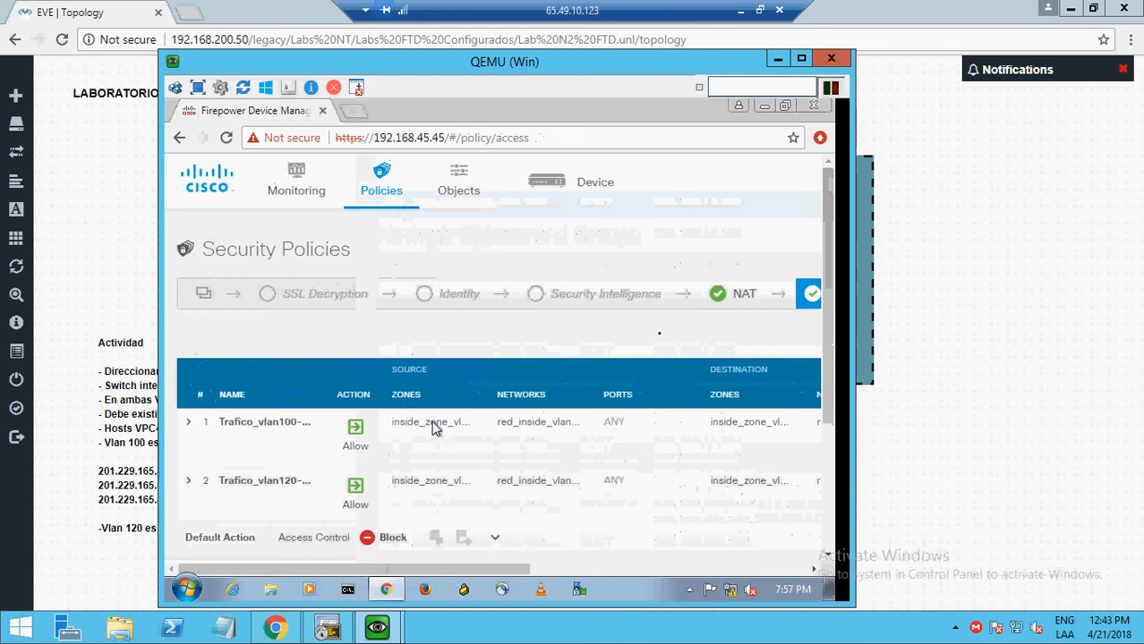
- Display the NAT rules table with Politica_Nat_vlan100 and Politica_Nat_vlan120
click(754, 302)
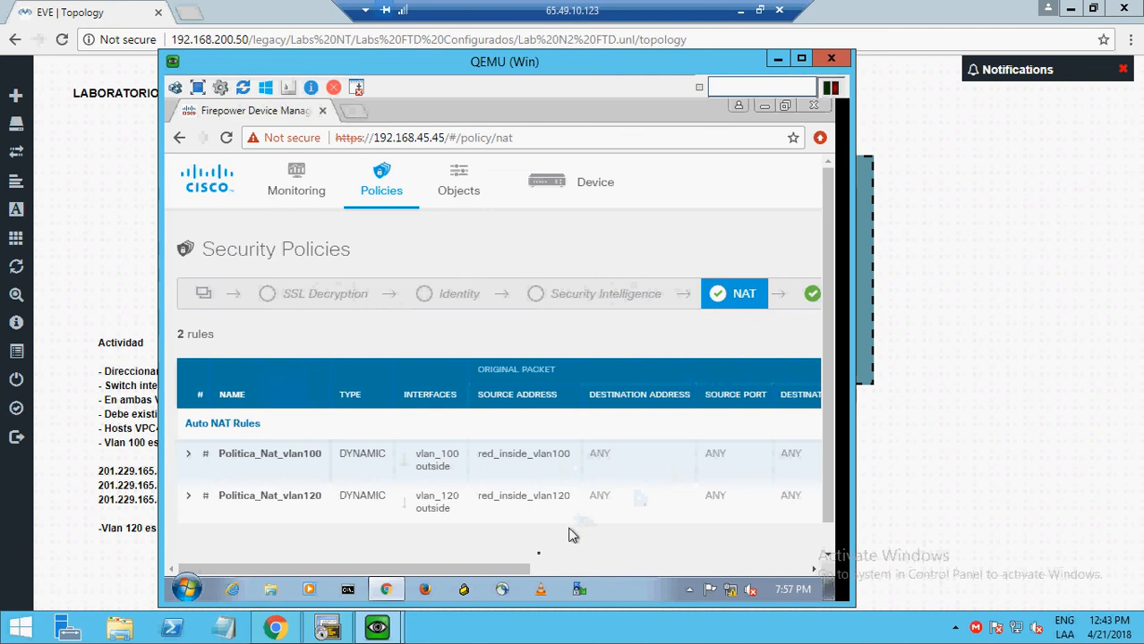
- Open the Politica_Nat_vlan100 dynamic auto NAT rule in the Edit NAT Rule dialog
drag(523, 571, 662, 571)
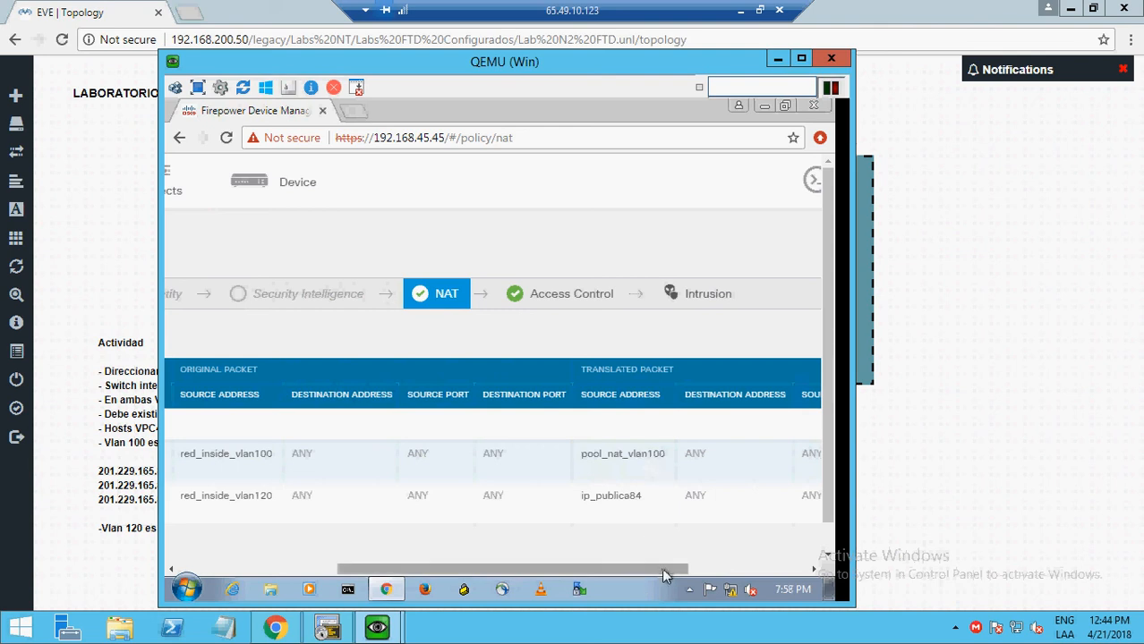
drag(661, 573, 779, 573)
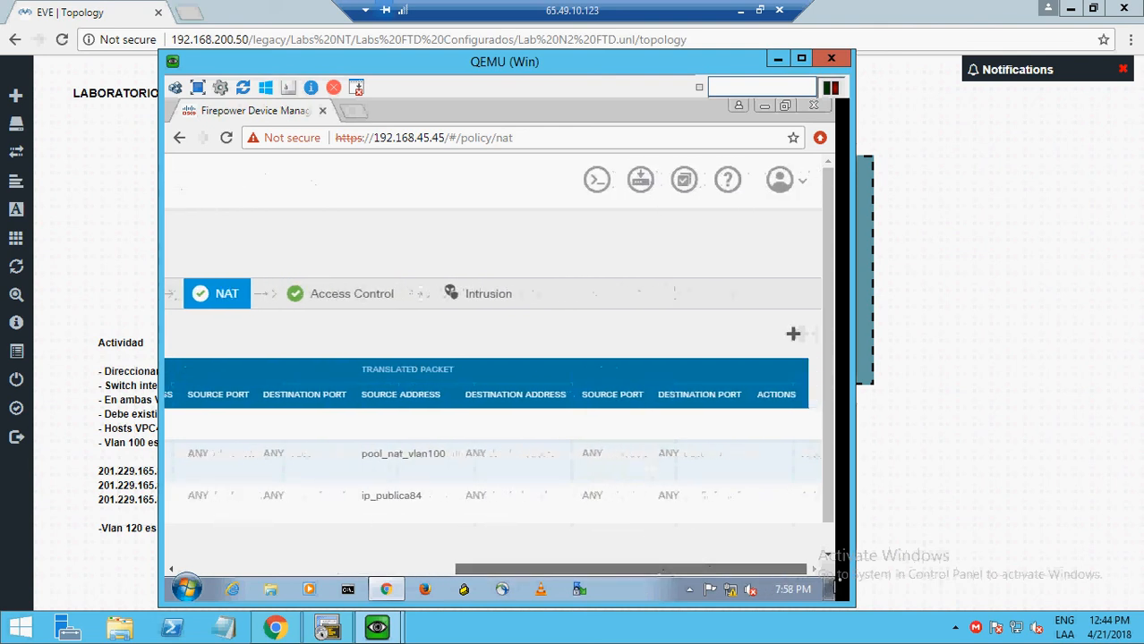
mouse_move(791, 466)
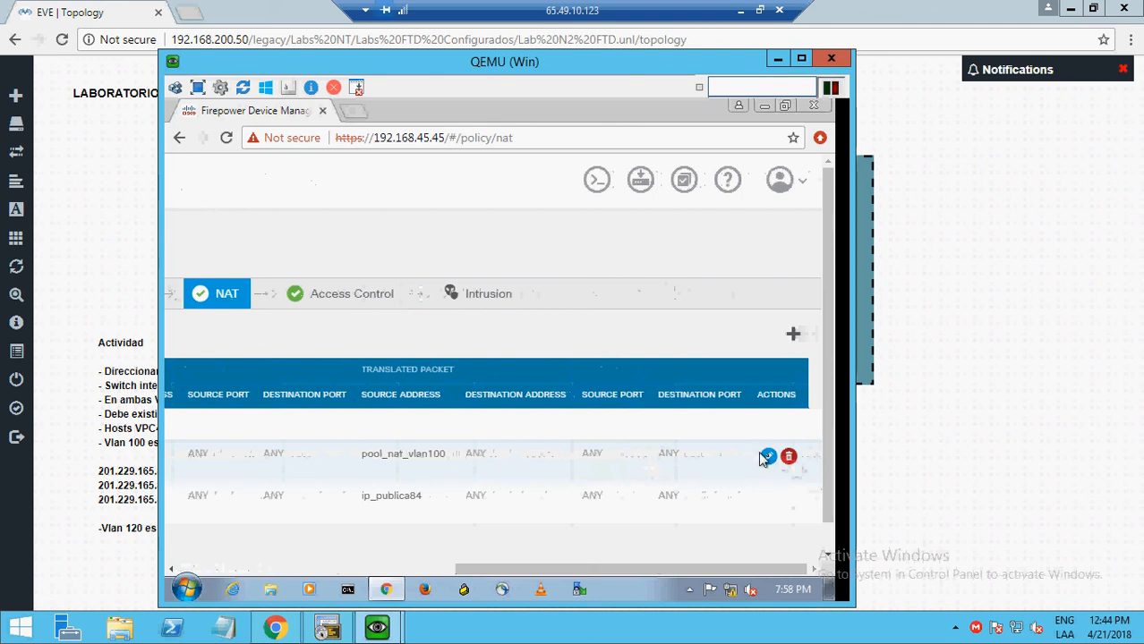
click(768, 457)
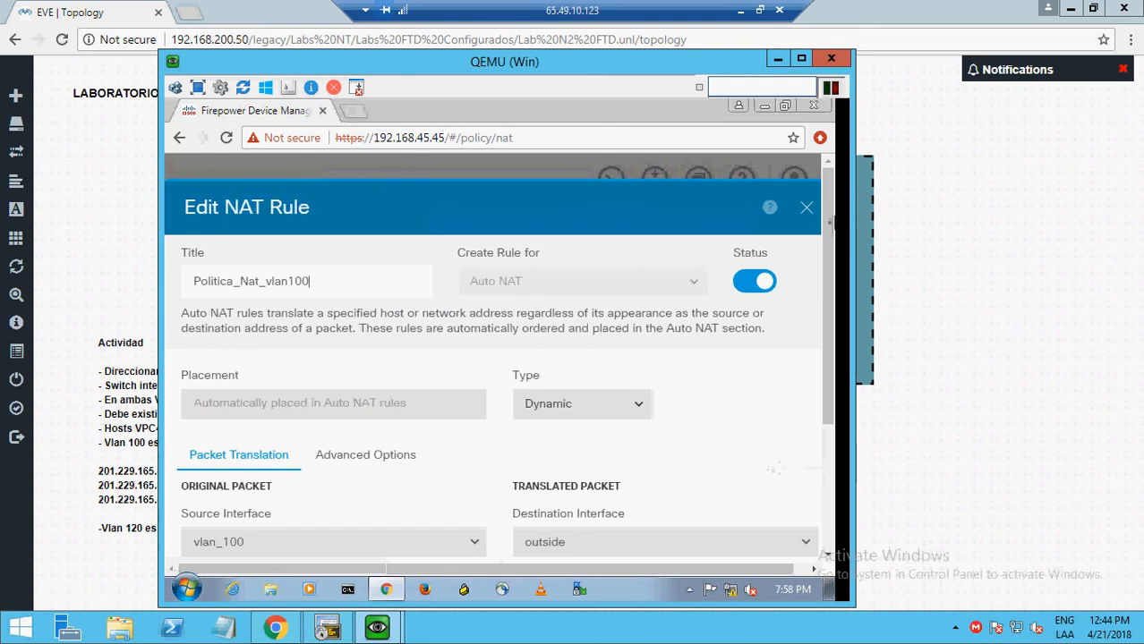
- Review the rule's red_inside_vlan100 to pool_nat_vlan100 translation and close it without changes
drag(827, 239, 830, 262)
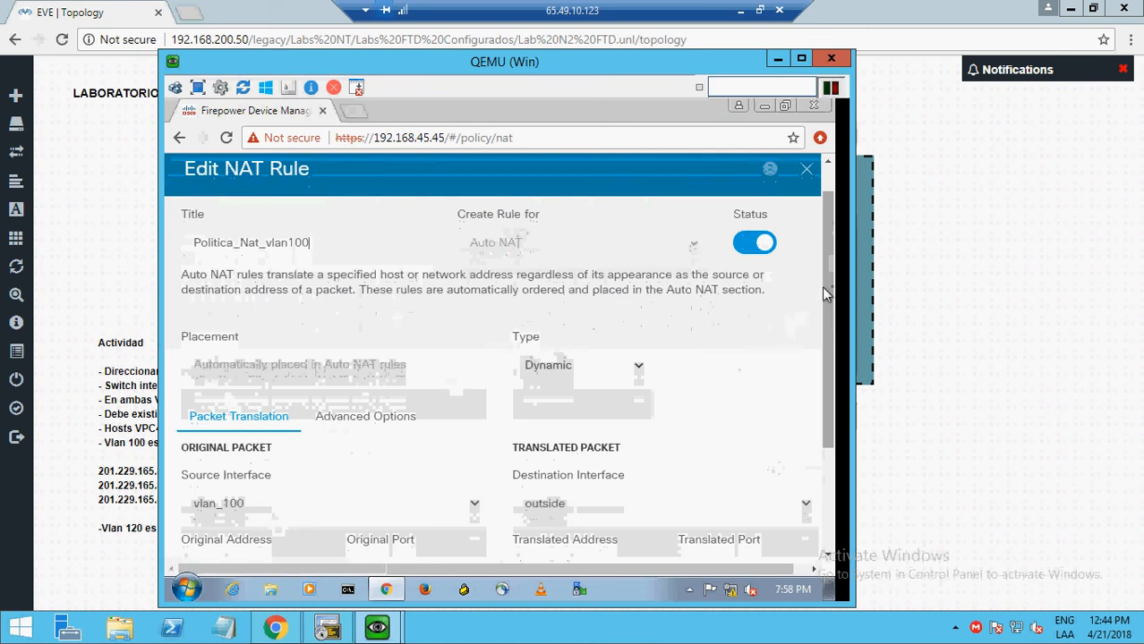
scroll(832, 293, down, 1)
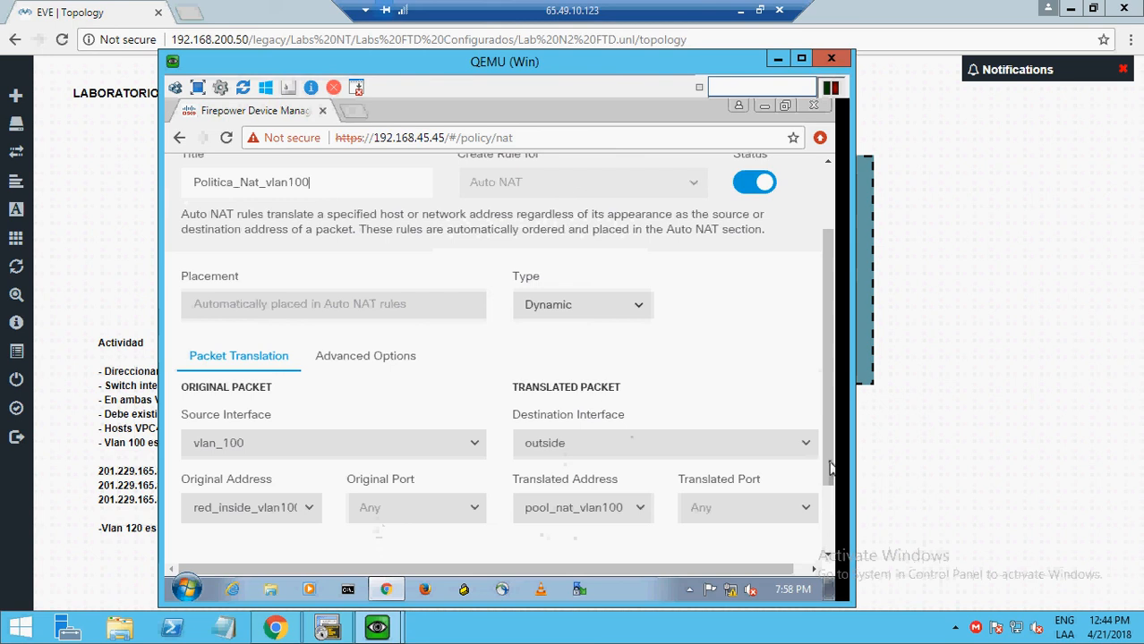
drag(832, 470, 832, 506)
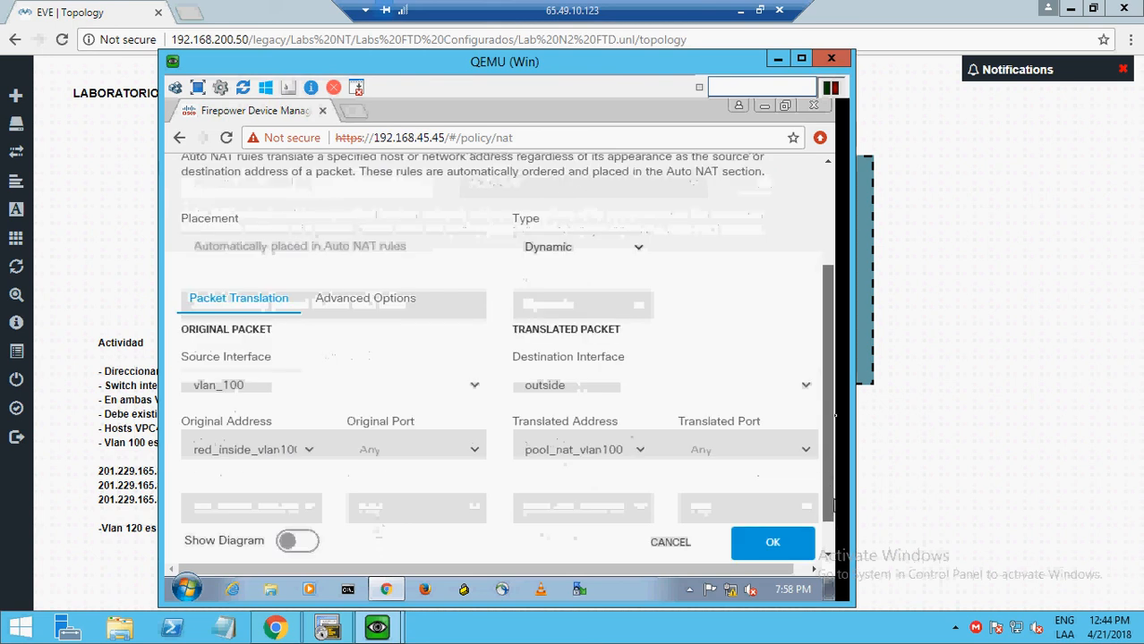
drag(834, 415, 830, 324)
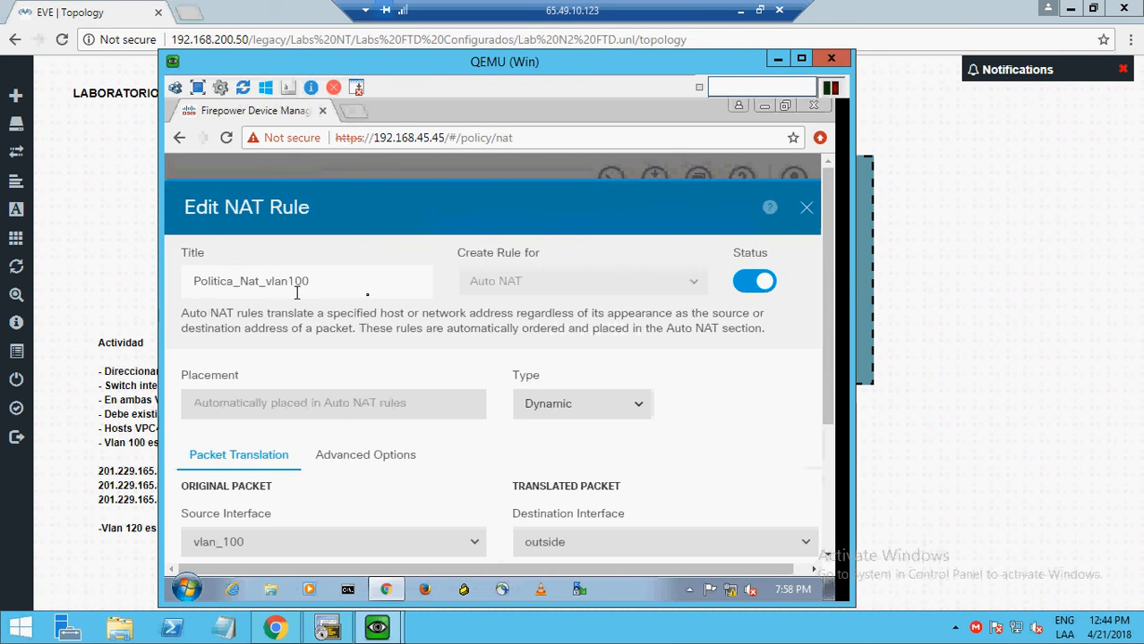
click(809, 207)
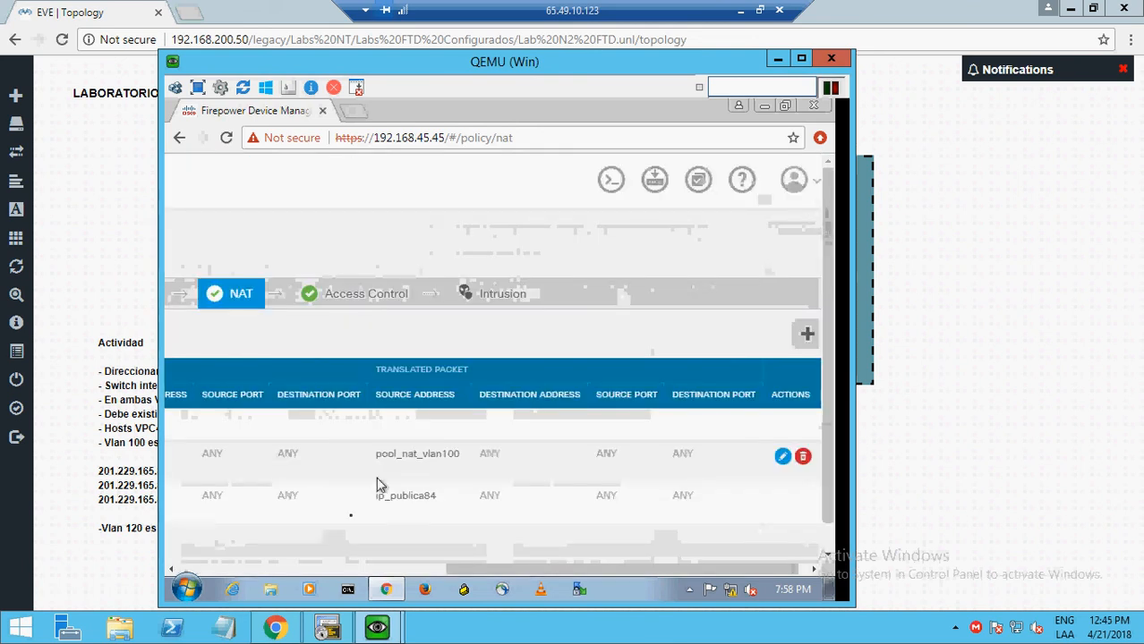
click(245, 570)
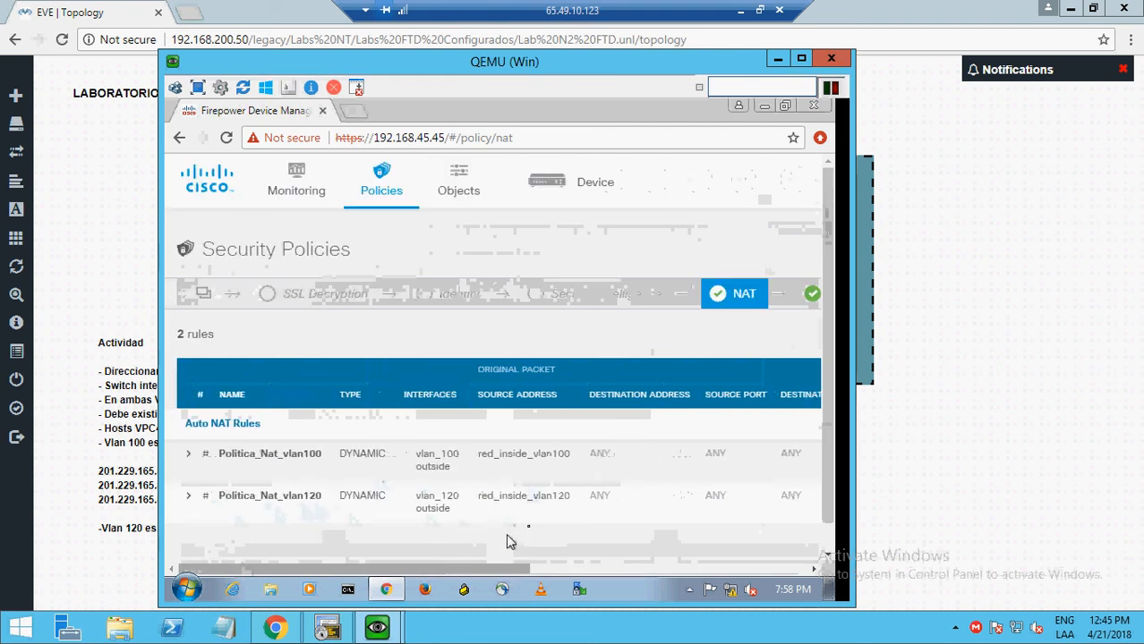
click(635, 571)
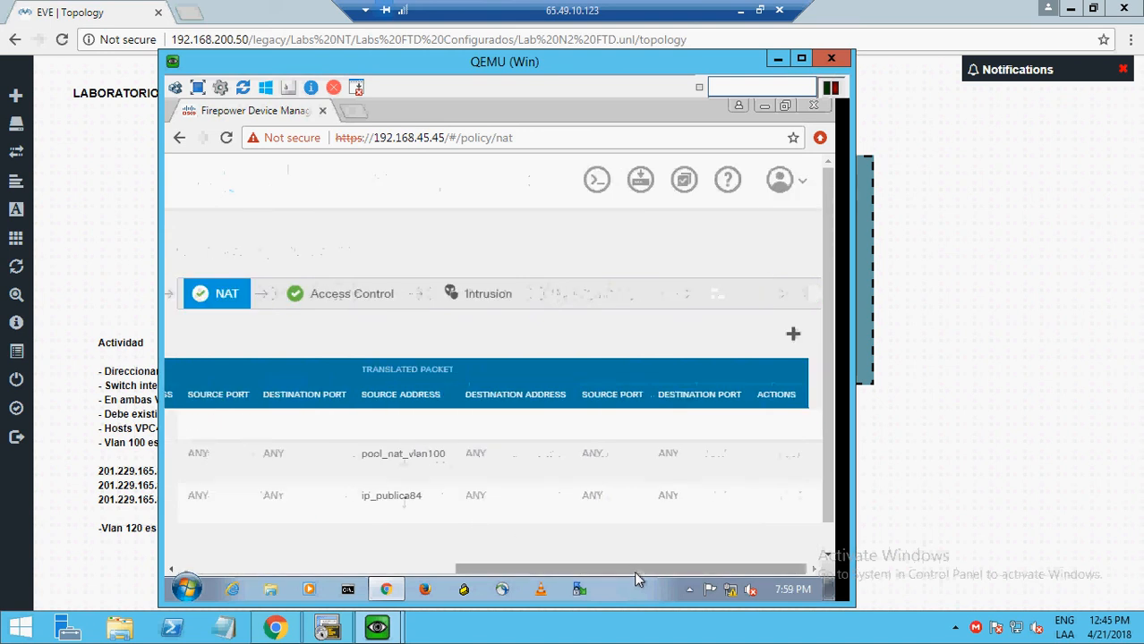
mouse_move(385, 494)
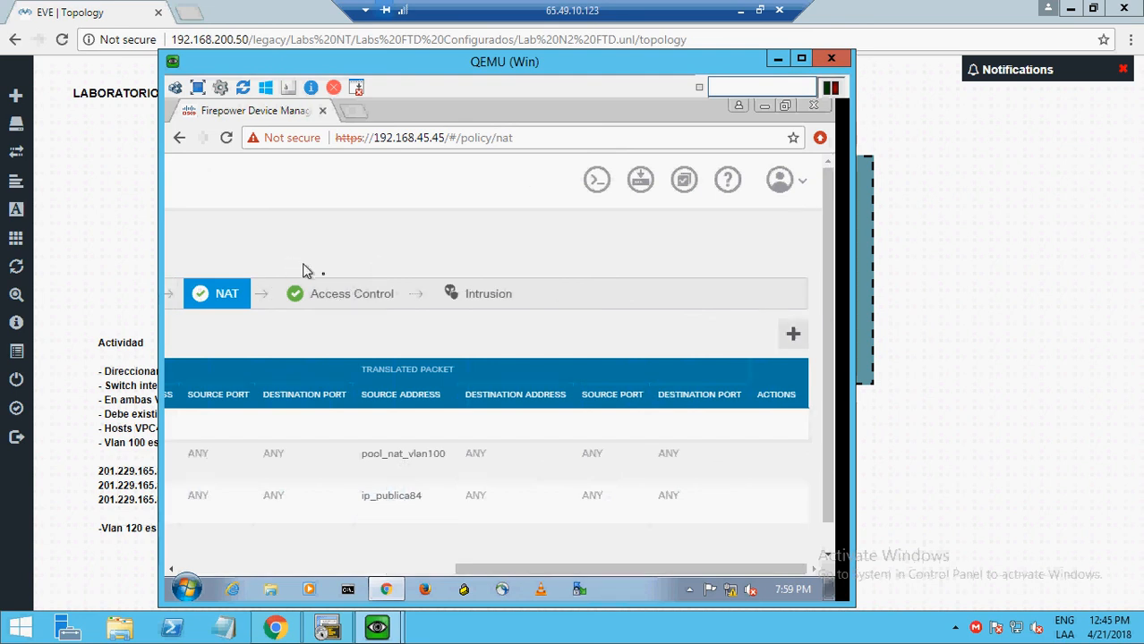
- Switch to Access Control and review its 4 rules, including Trafico_vlan100, Trafico_vlan120 and default Block
click(337, 297)
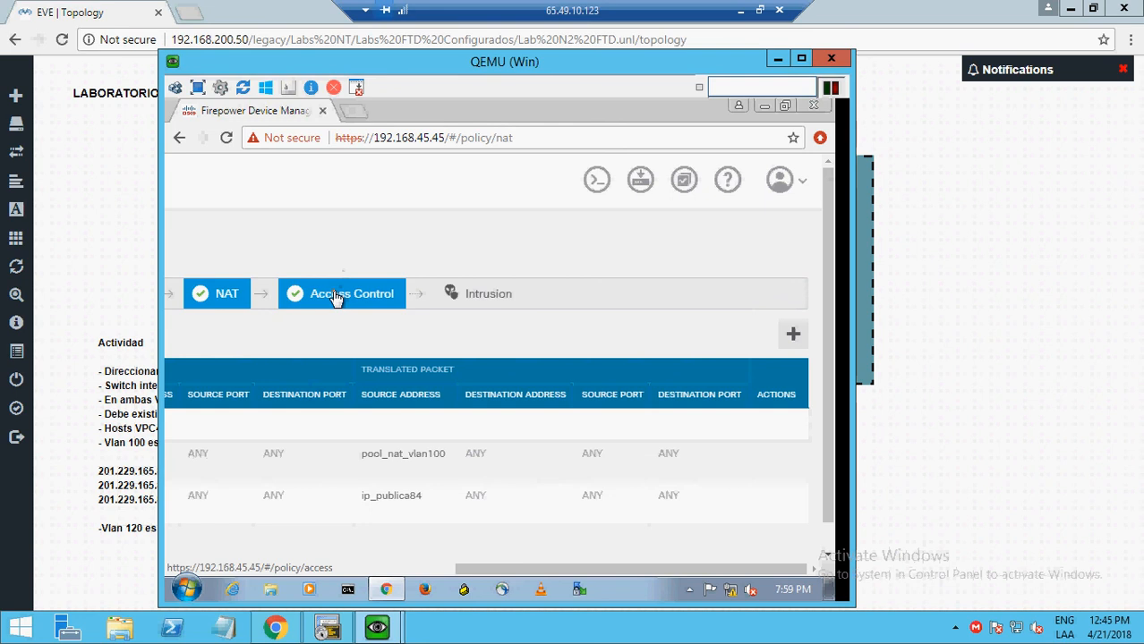
click(346, 570)
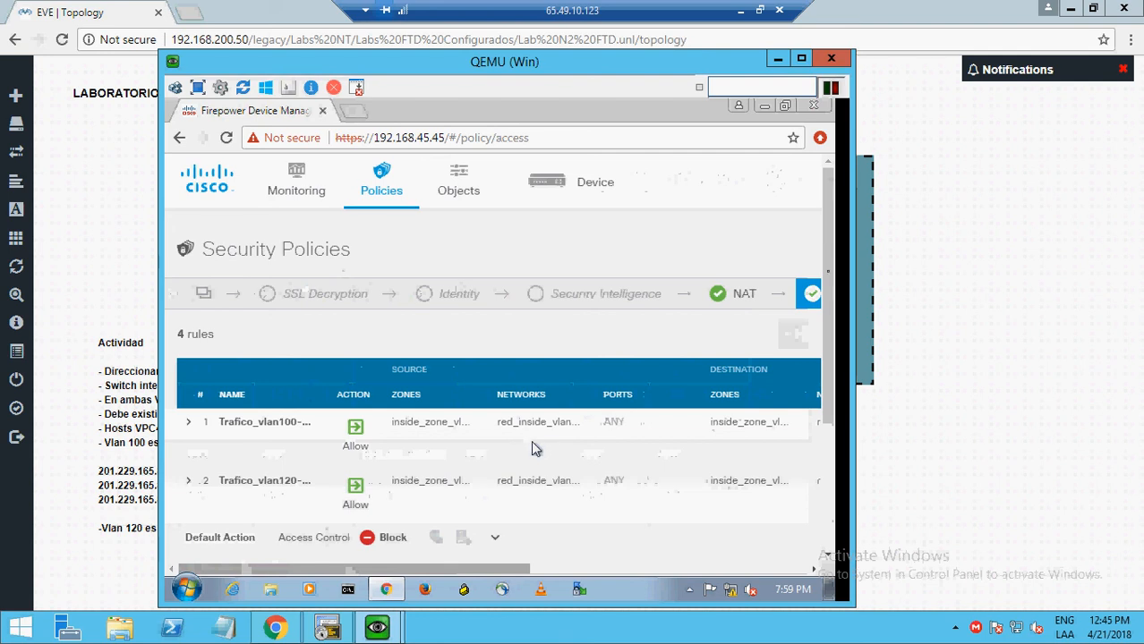
scroll(831, 308, down, 1)
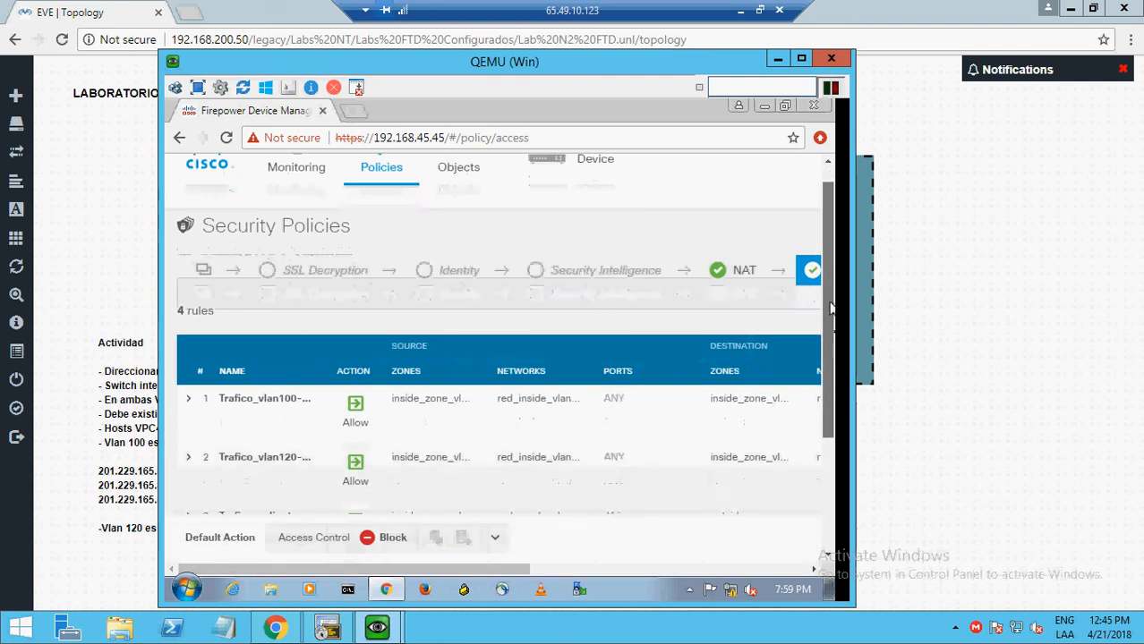
drag(831, 308, 836, 350)
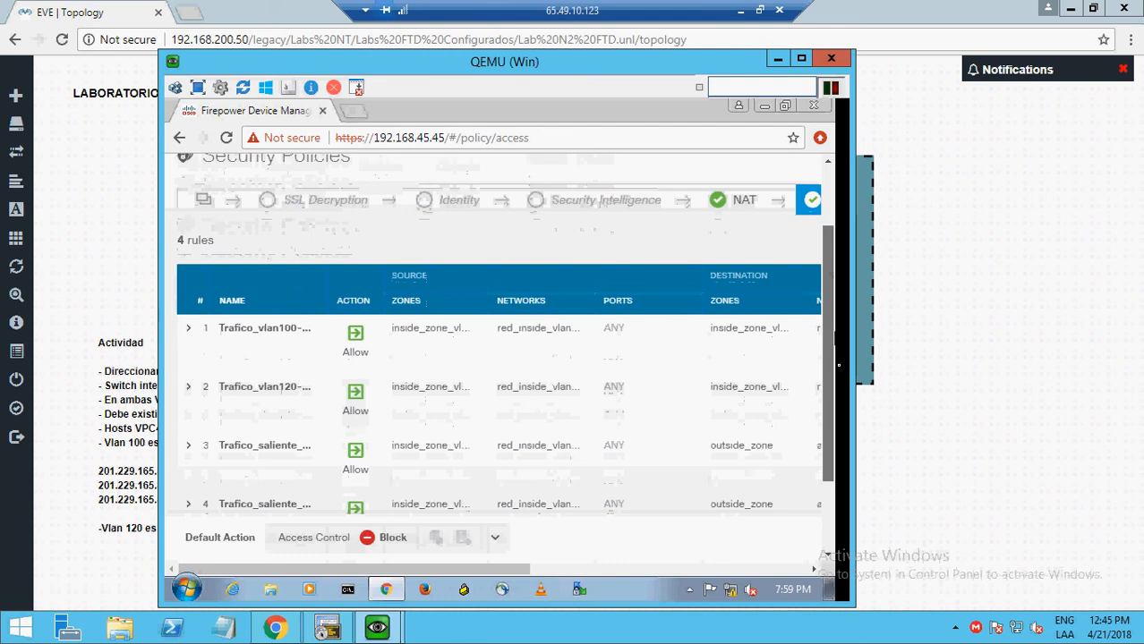
scroll(358, 494, down, 1)
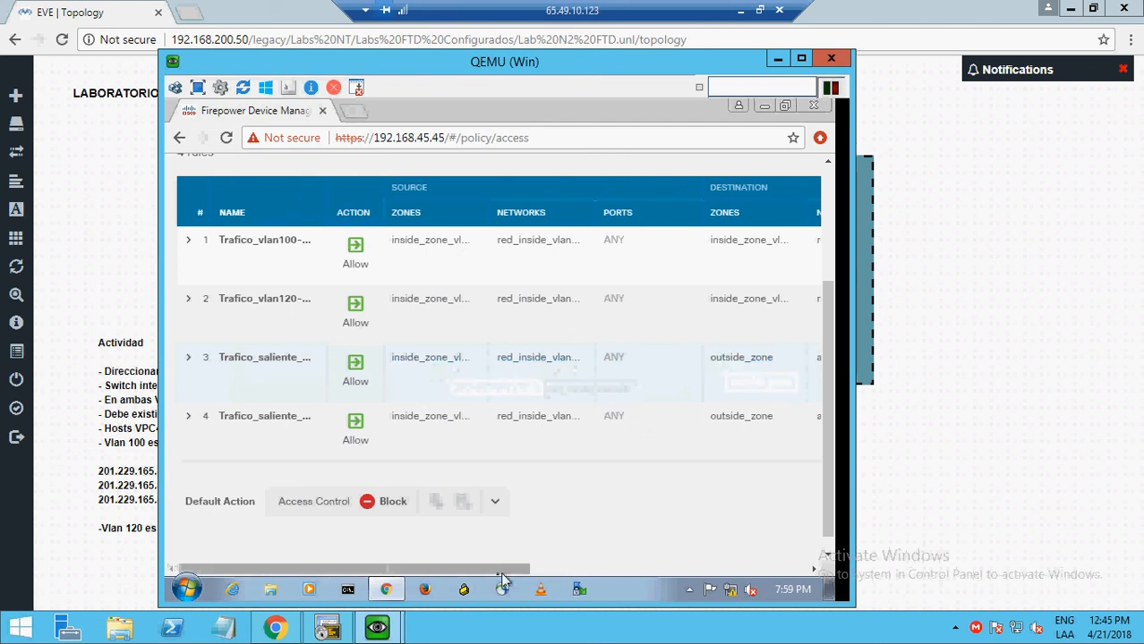
drag(503, 575, 612, 575)
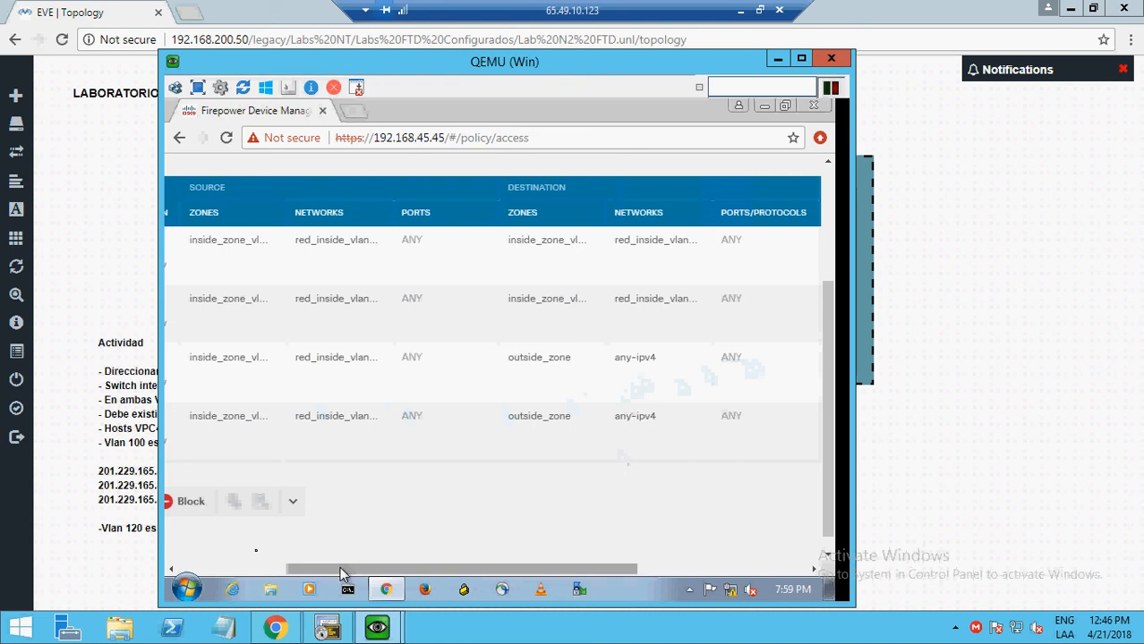
drag(340, 569, 238, 569)
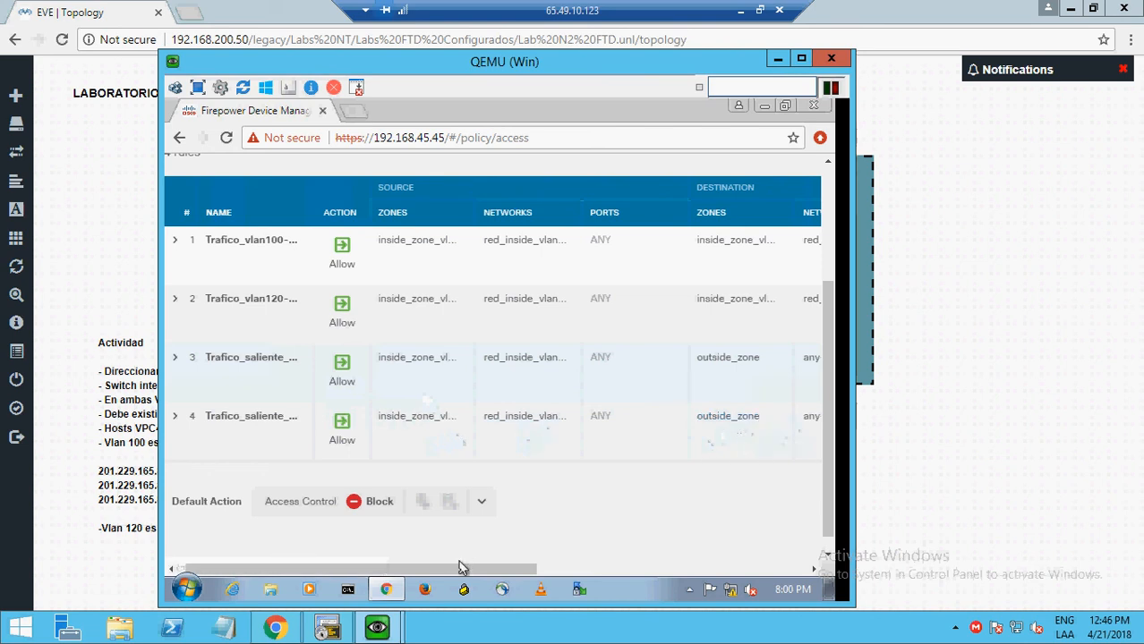
mouse_move(460, 578)
mouse_down()
mouse_move(526, 575)
mouse_move(444, 570)
mouse_up()
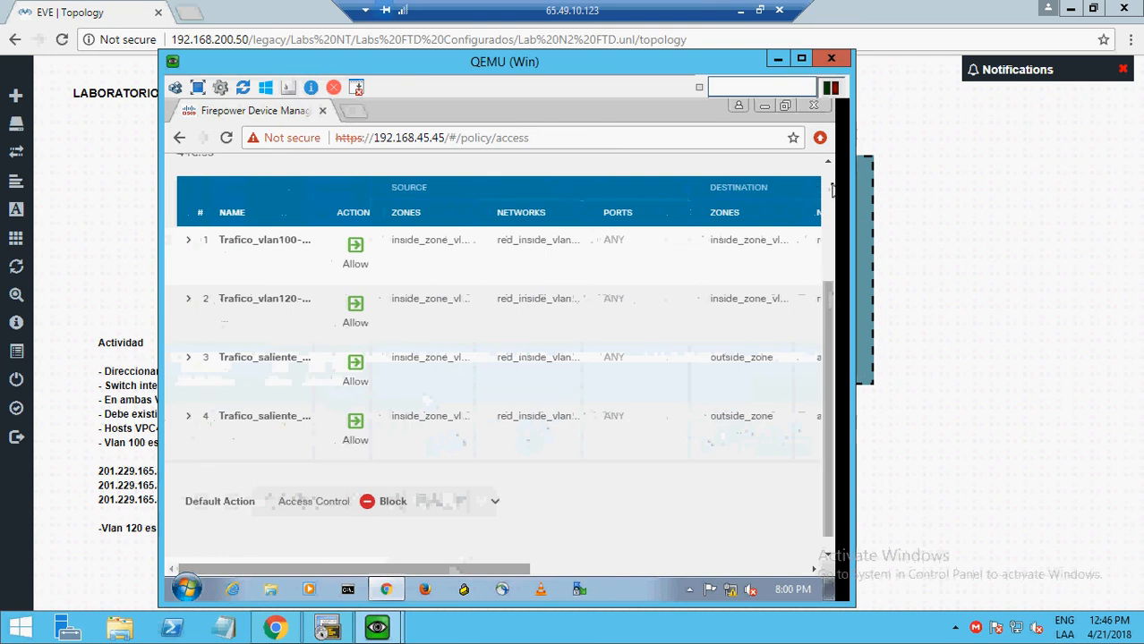
scroll(832, 190, up, 2)
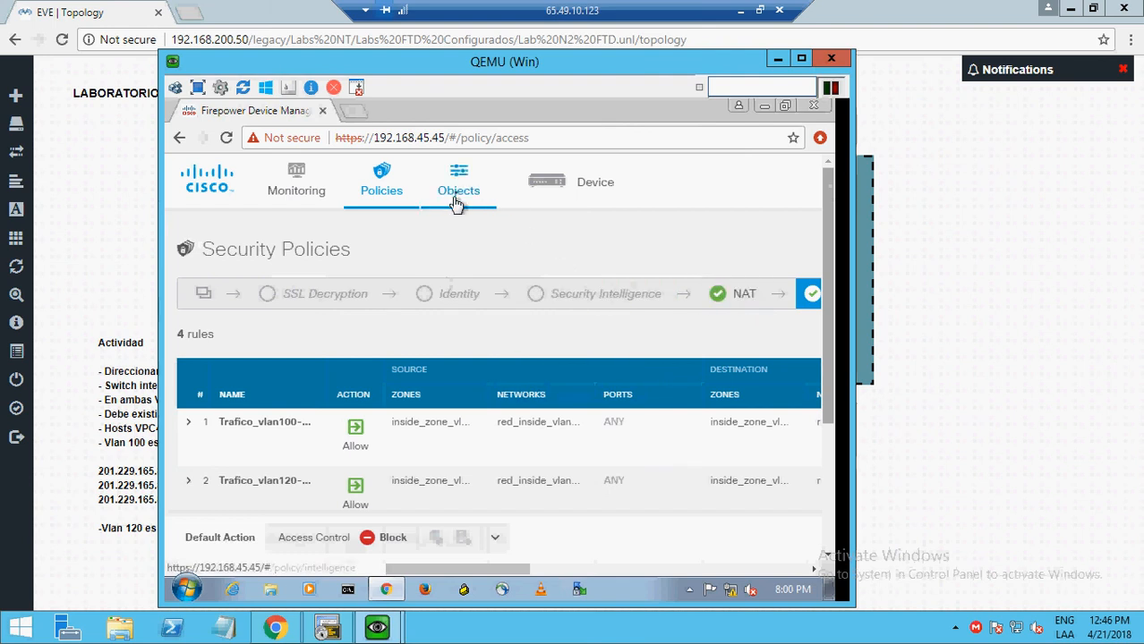
- Open the Device summary, then move the VM window aside to reveal the EVE-NG Lab N°2 topology
click(545, 194)
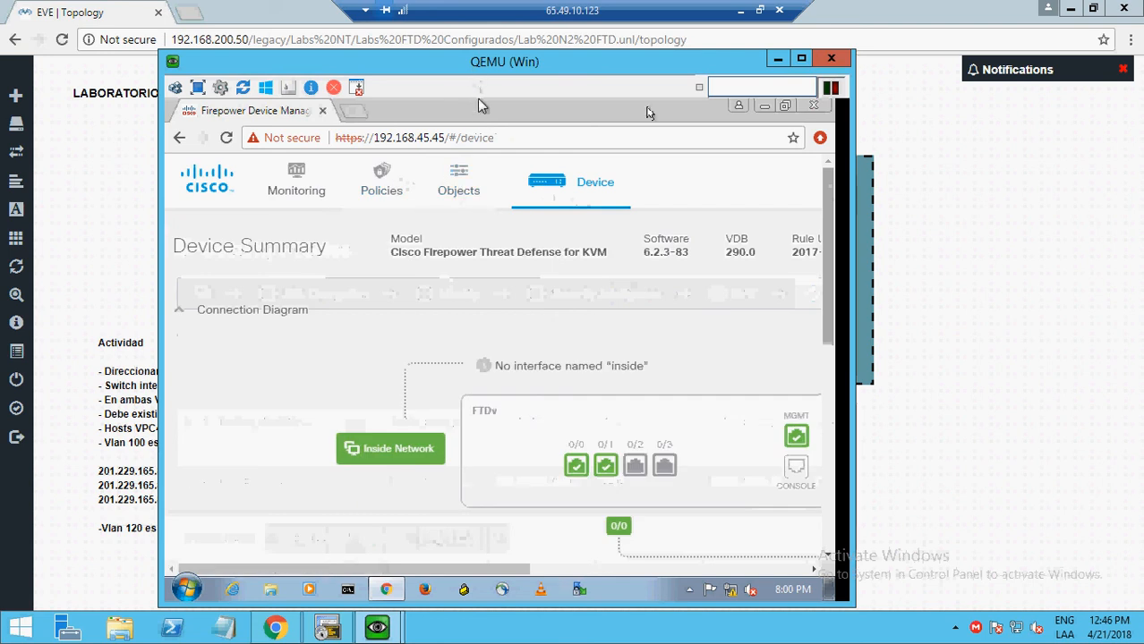
drag(483, 64, 725, 88)
click(152, 247)
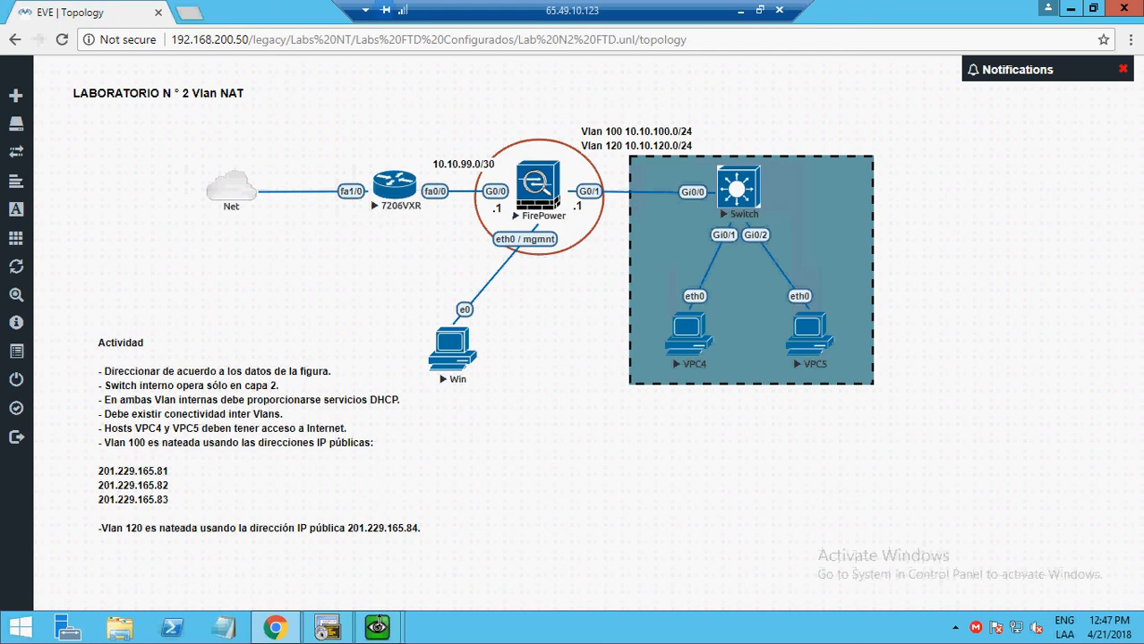
- Bring back the Windows VM and open Backup and Restore from the Device Summary
mouse_move(377, 628)
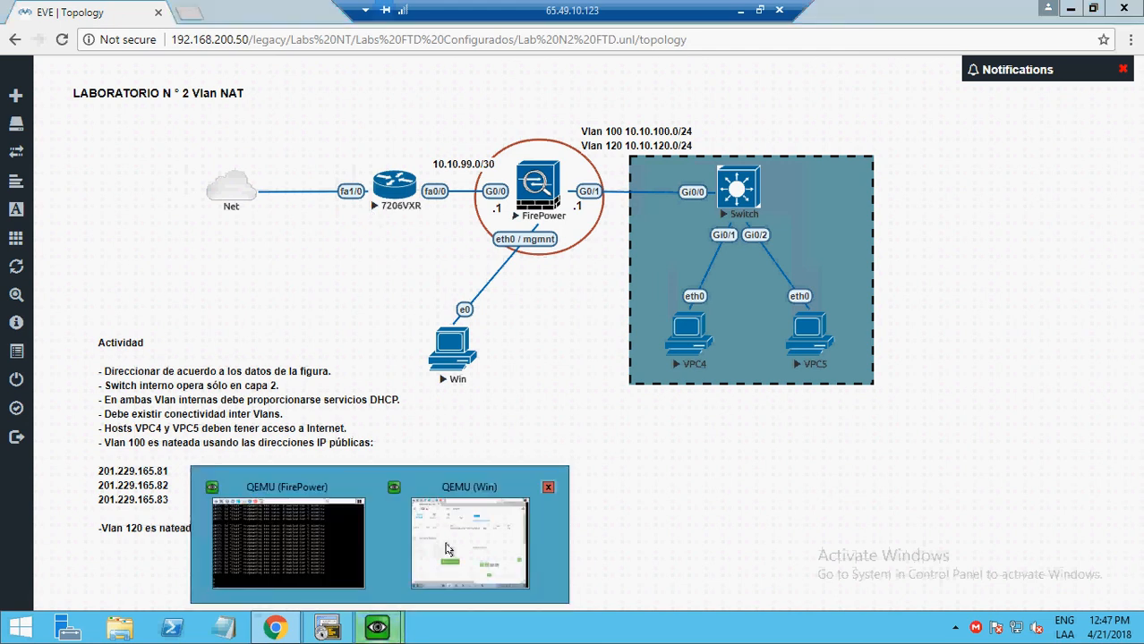
click(439, 550)
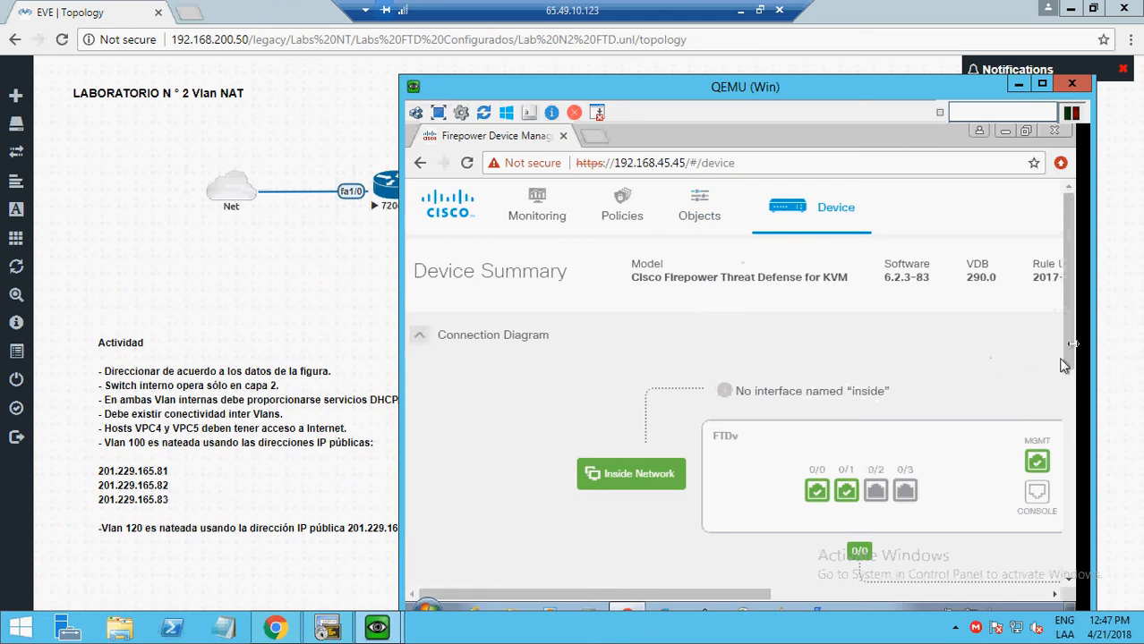
drag(1071, 352, 1067, 517)
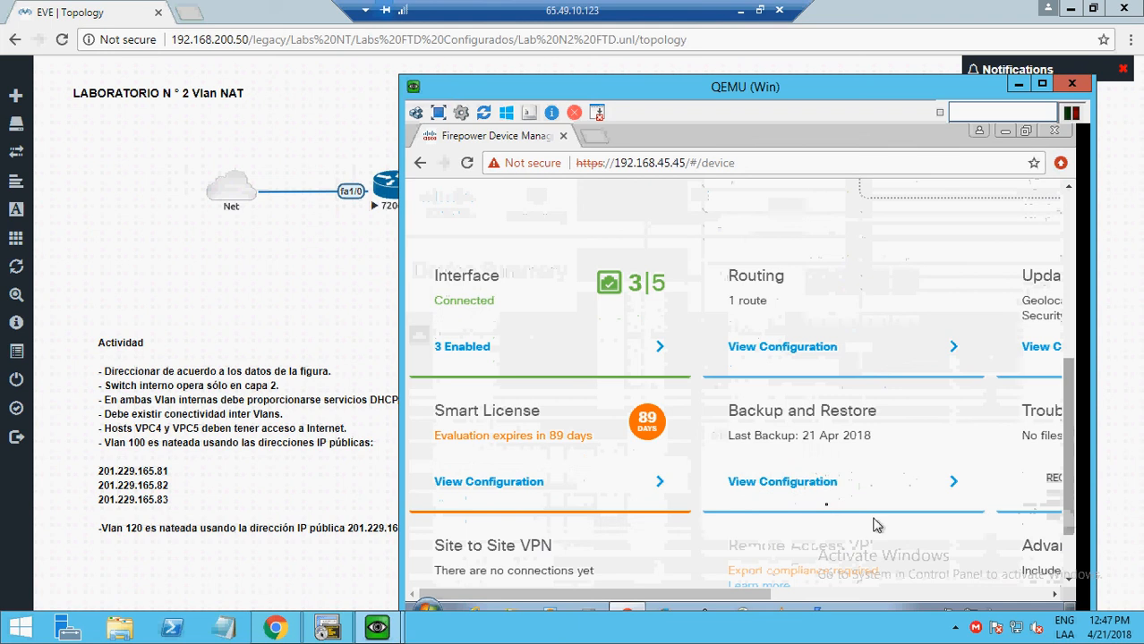
click(818, 494)
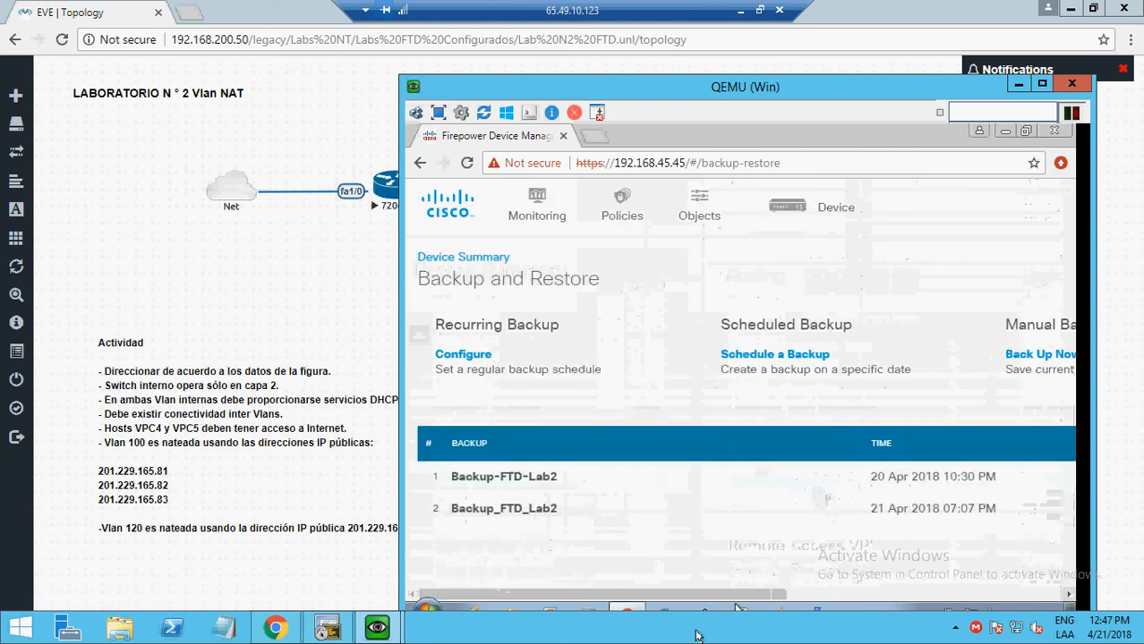
- Download the 21 Apr 2018 07:07 PM backup Backup_FTD_Lab2 (69.1 MB)
drag(723, 605, 739, 610)
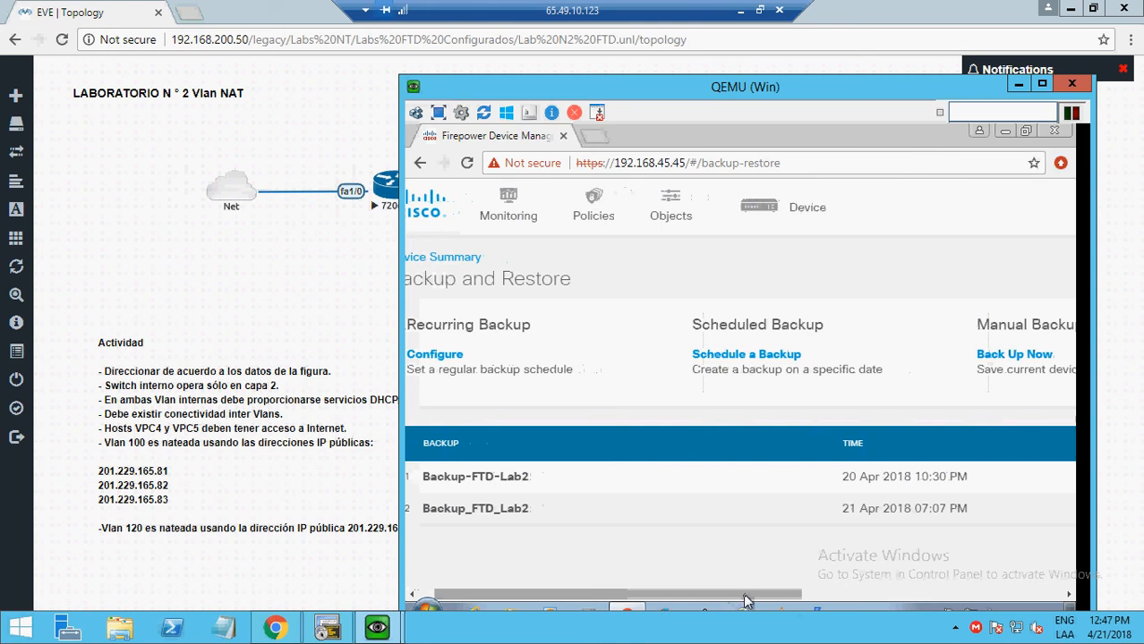
drag(747, 601, 1024, 607)
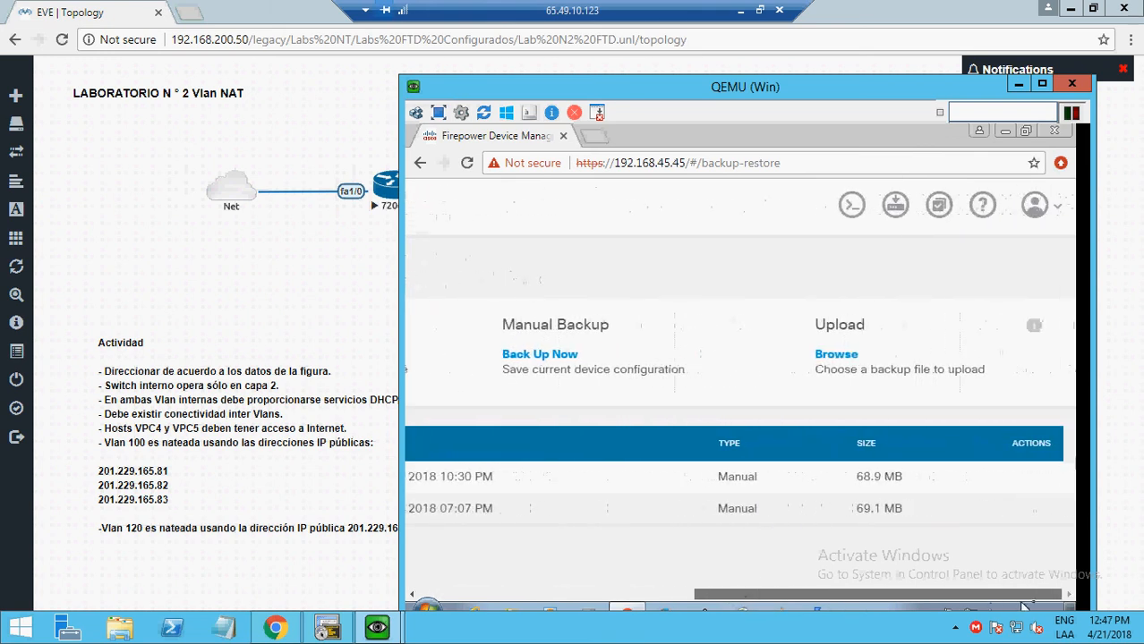
mouse_move(994, 524)
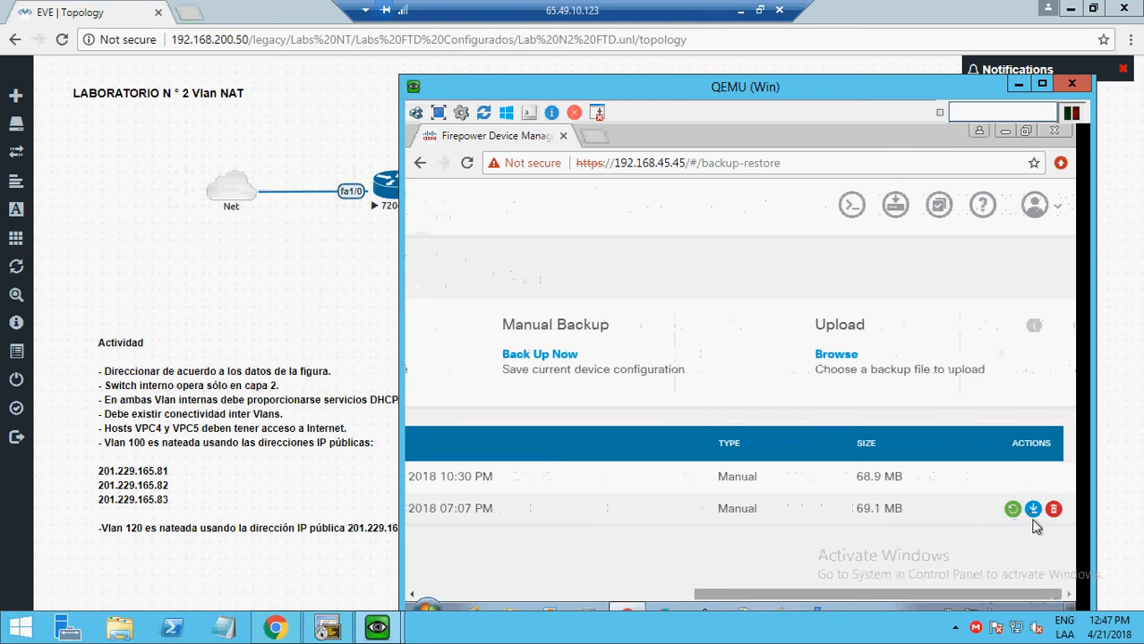
click(1031, 510)
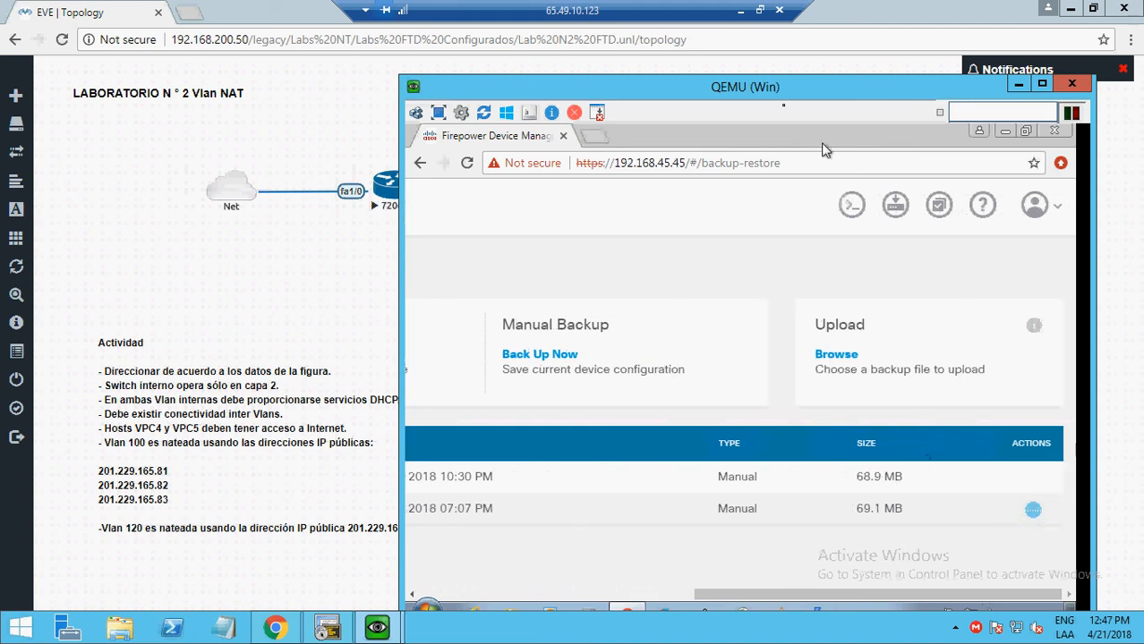
drag(761, 67, 761, 58)
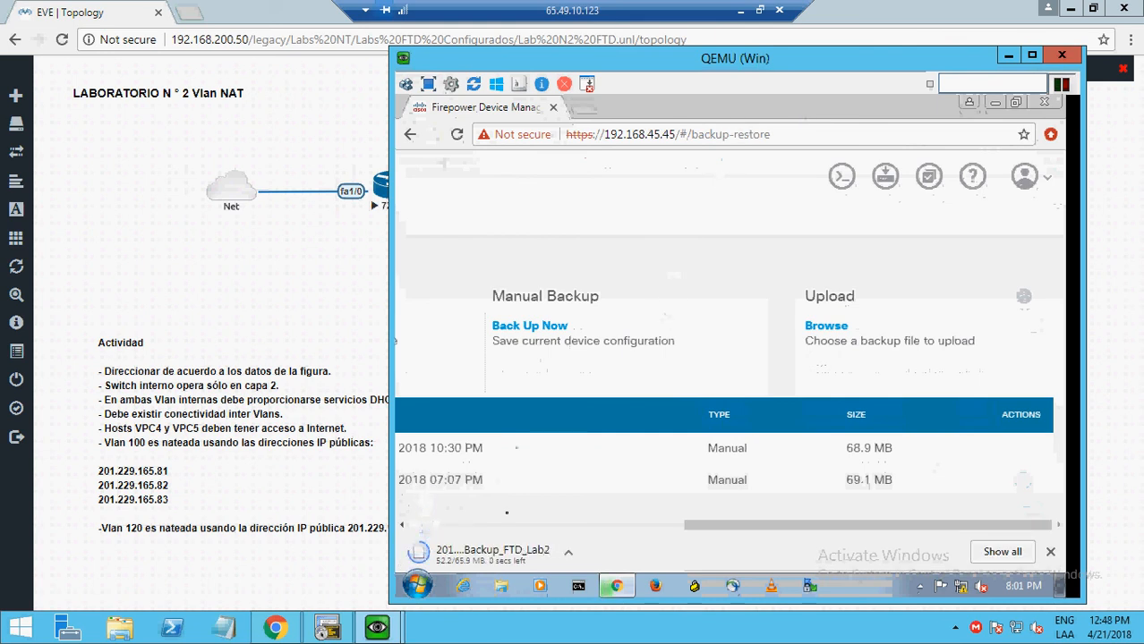
click(570, 556)
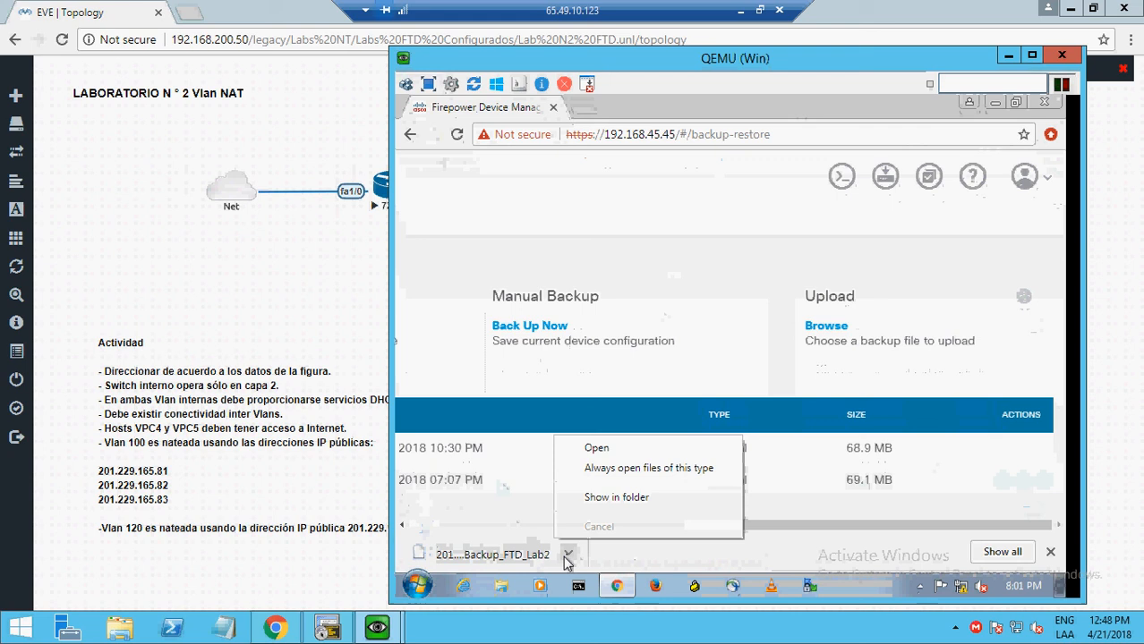
click(626, 497)
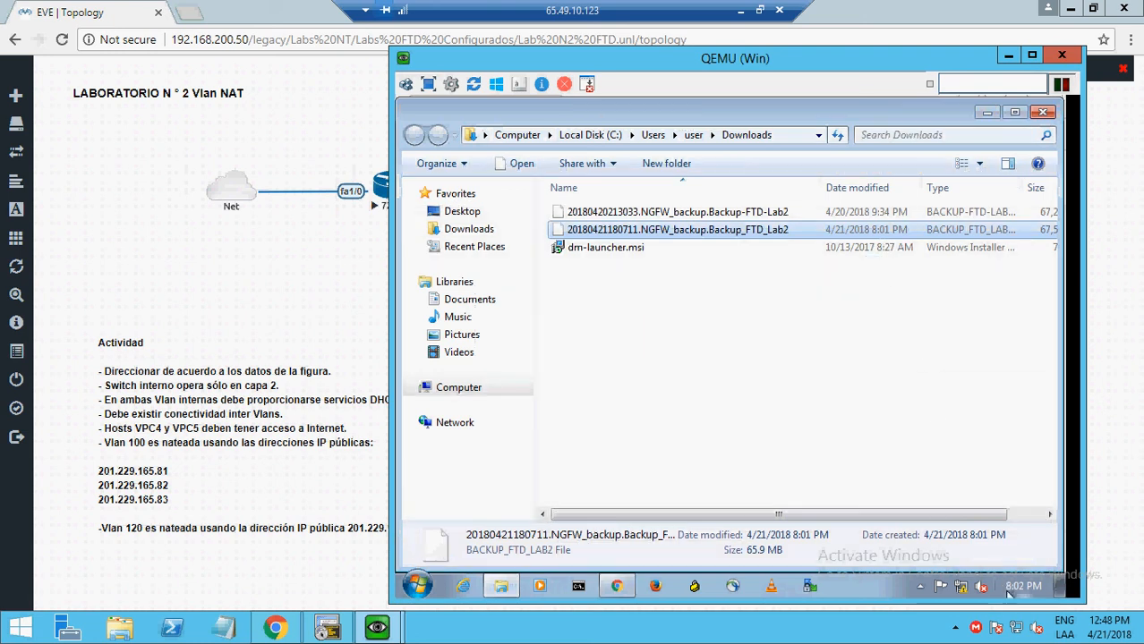
mouse_move(1017, 594)
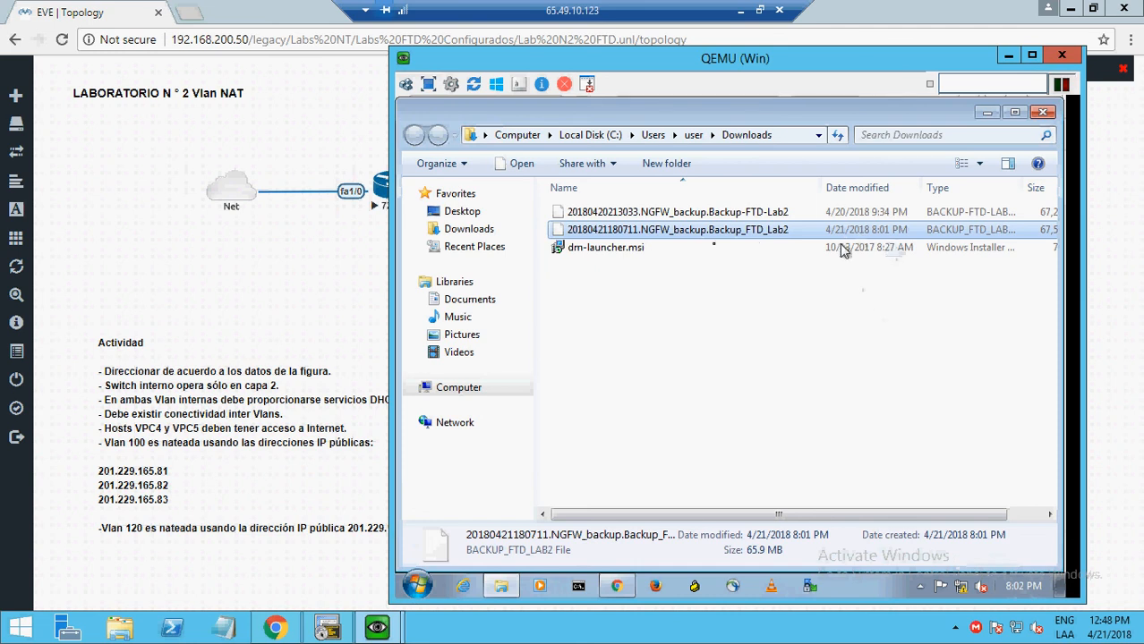
click(691, 219)
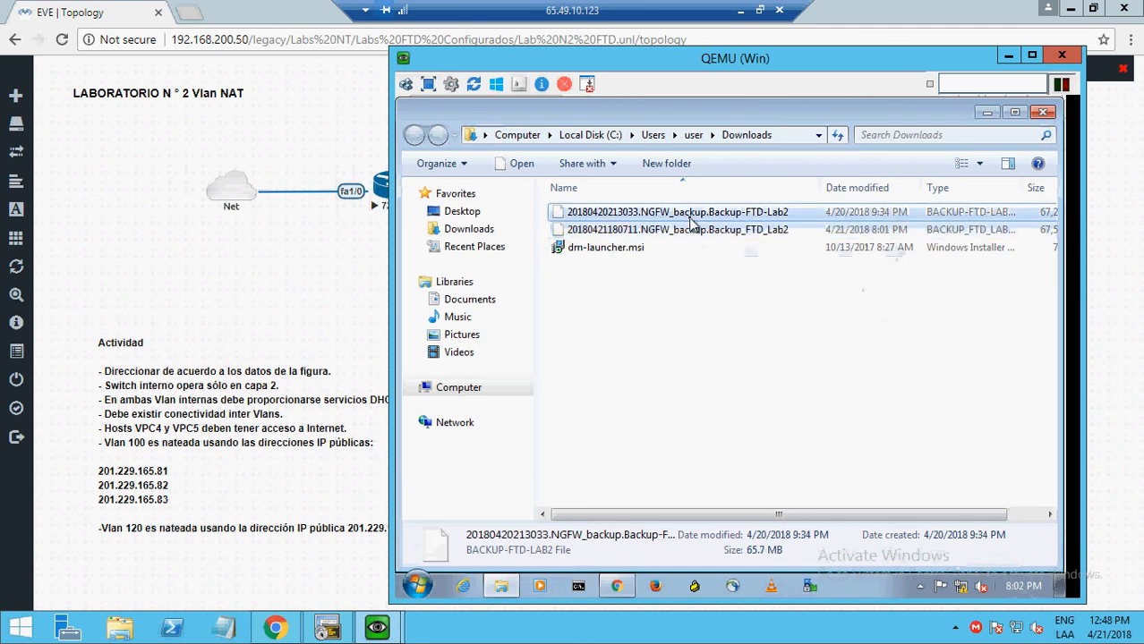
key(Delete)
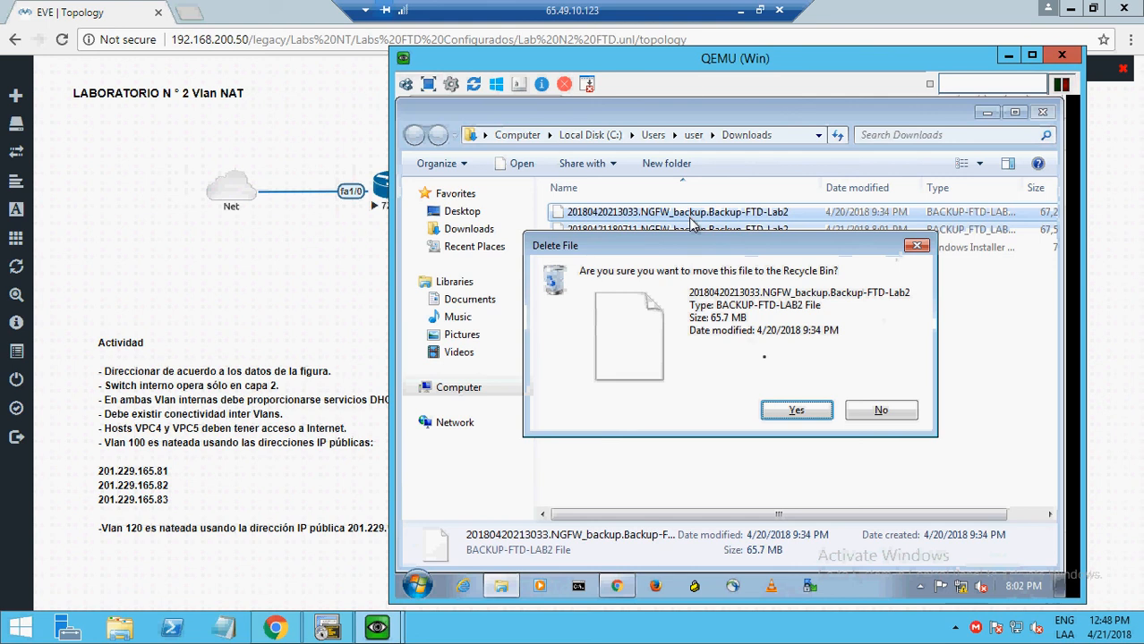
click(796, 412)
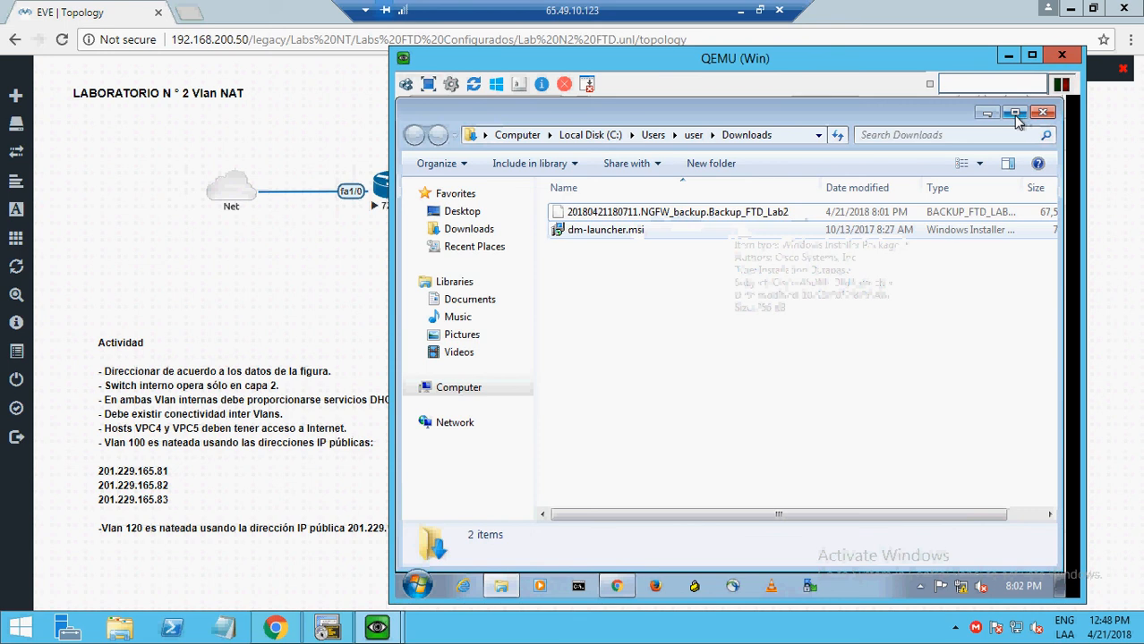
click(987, 115)
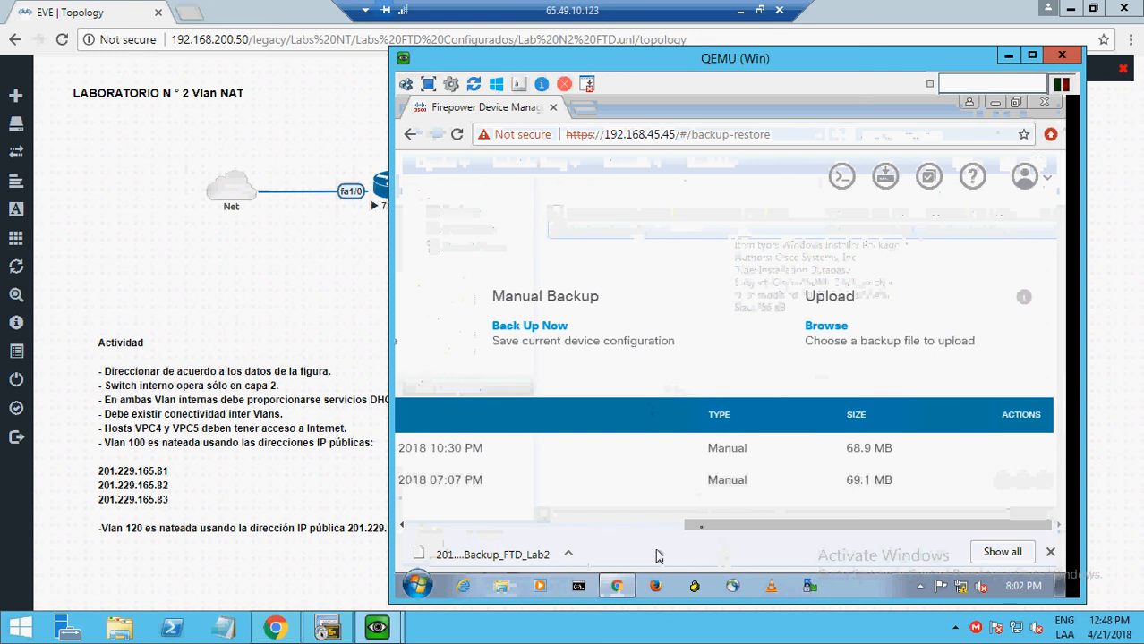
drag(707, 523, 691, 525)
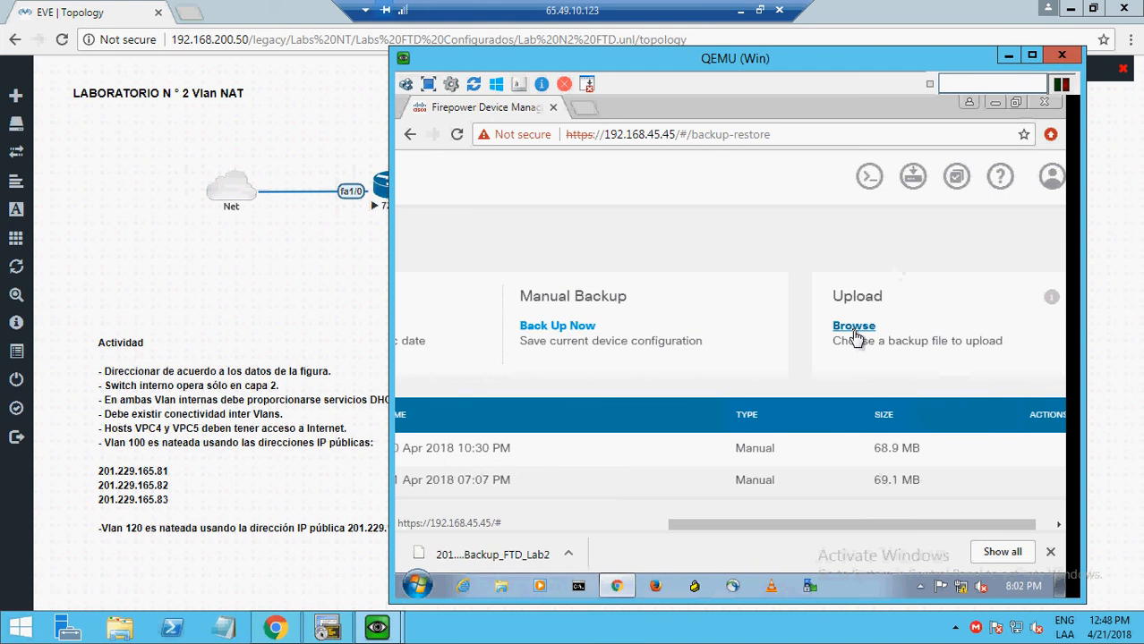
click(854, 327)
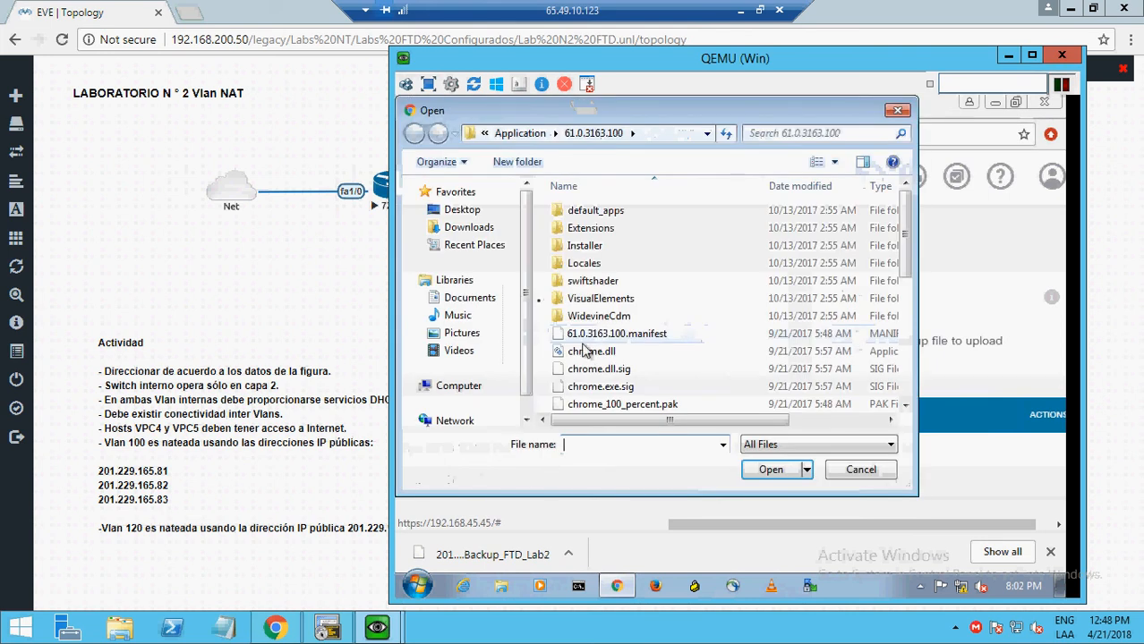
click(483, 231)
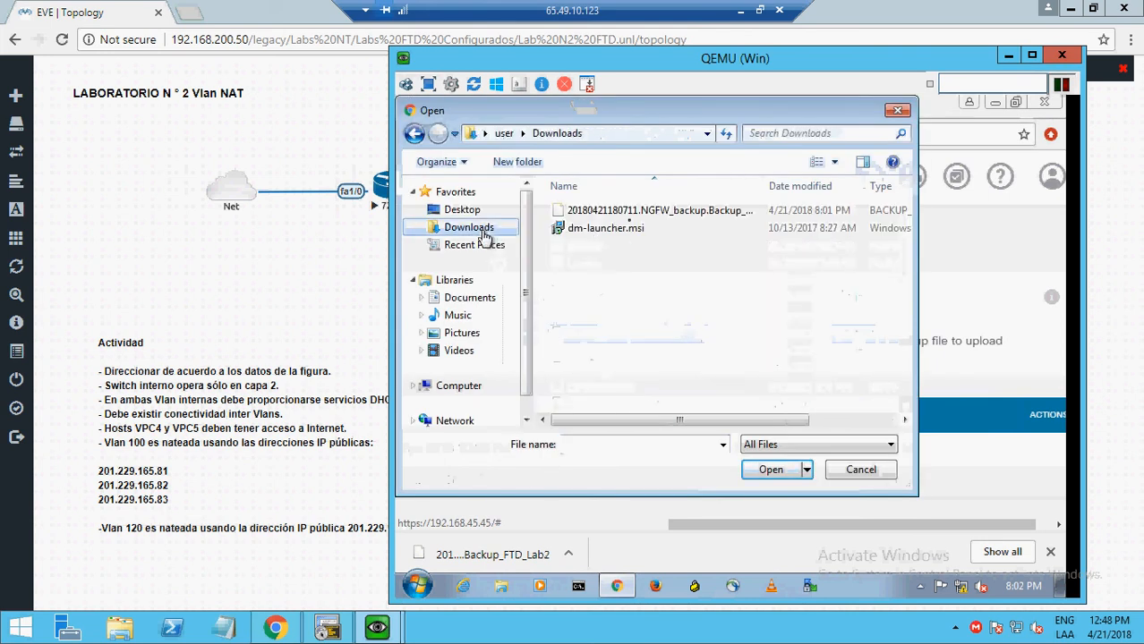
click(648, 216)
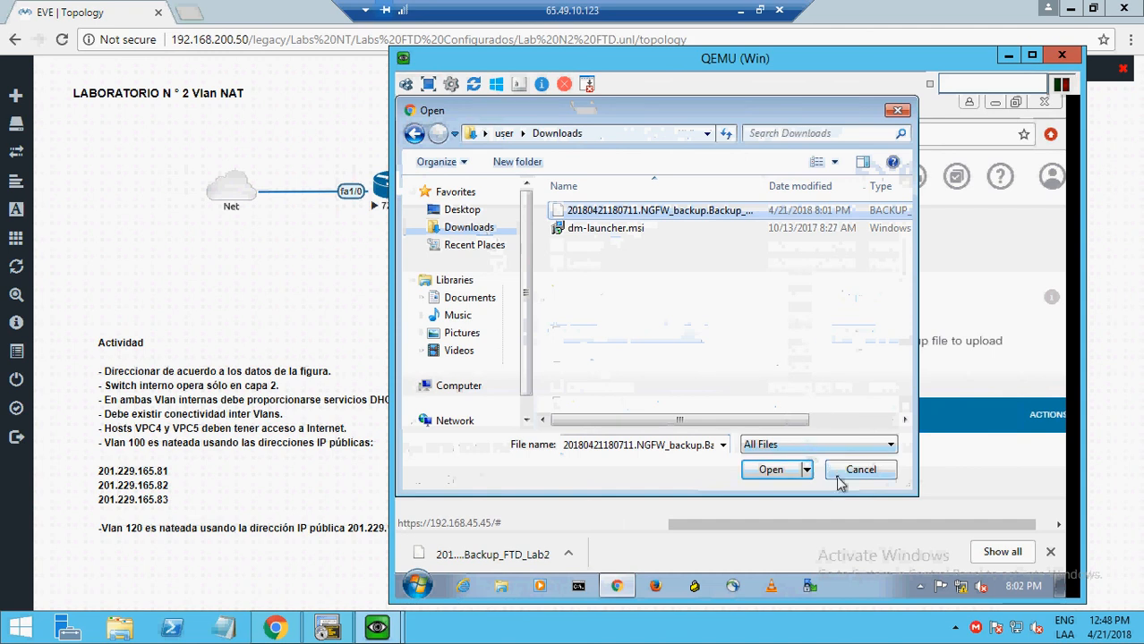
click(836, 474)
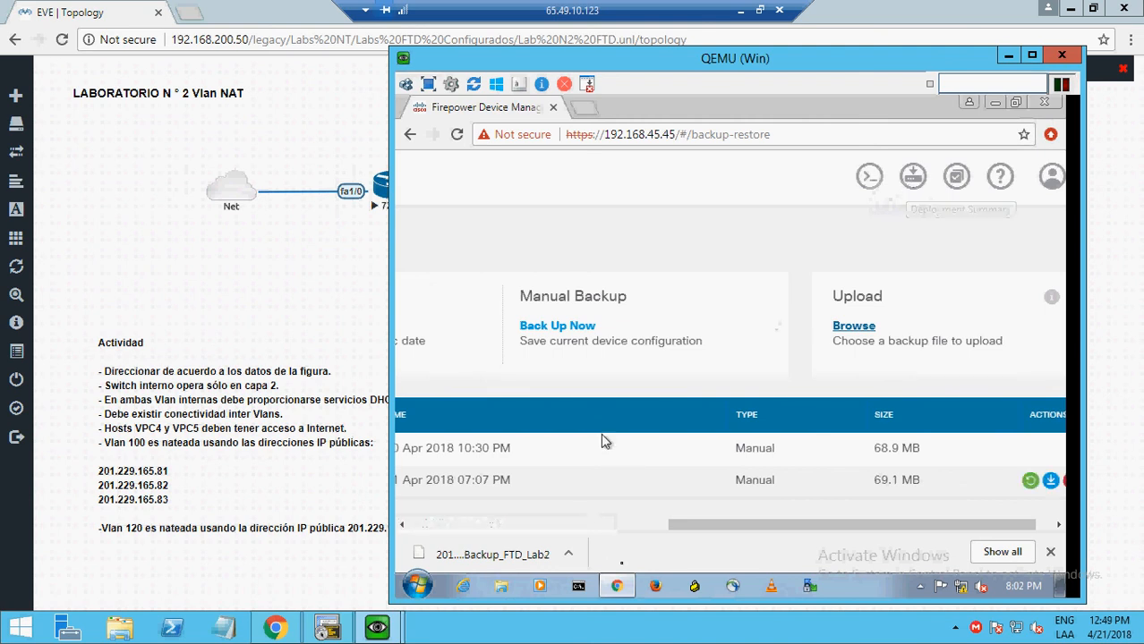
click(646, 525)
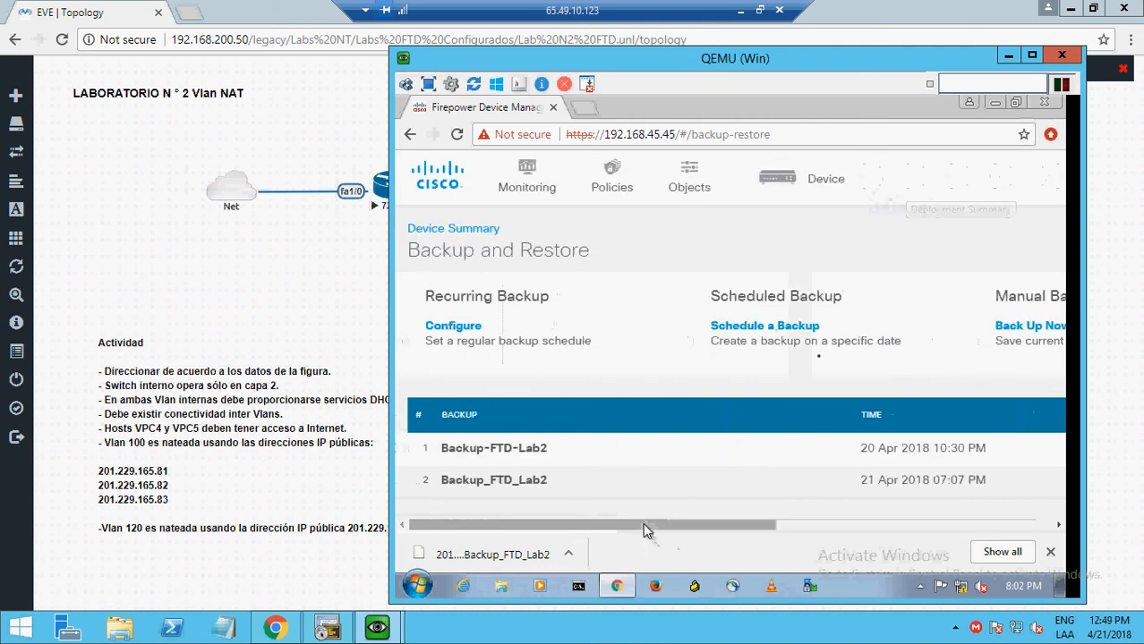
click(849, 533)
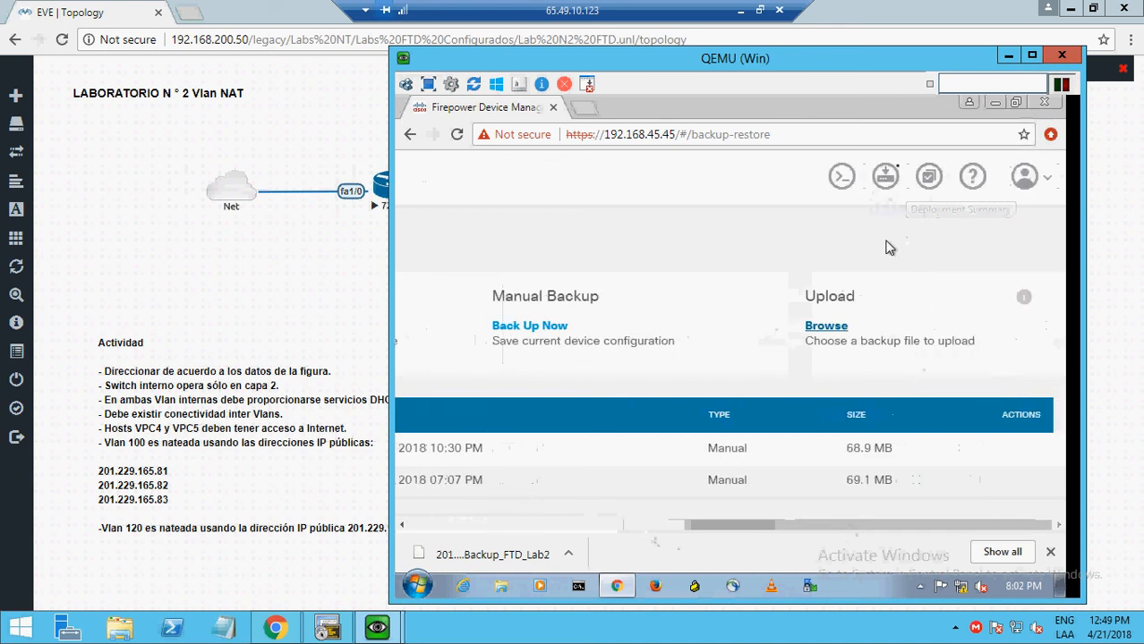
- Deploy the pending changes with Deploy Now and close the successful Deployment Summary
click(885, 179)
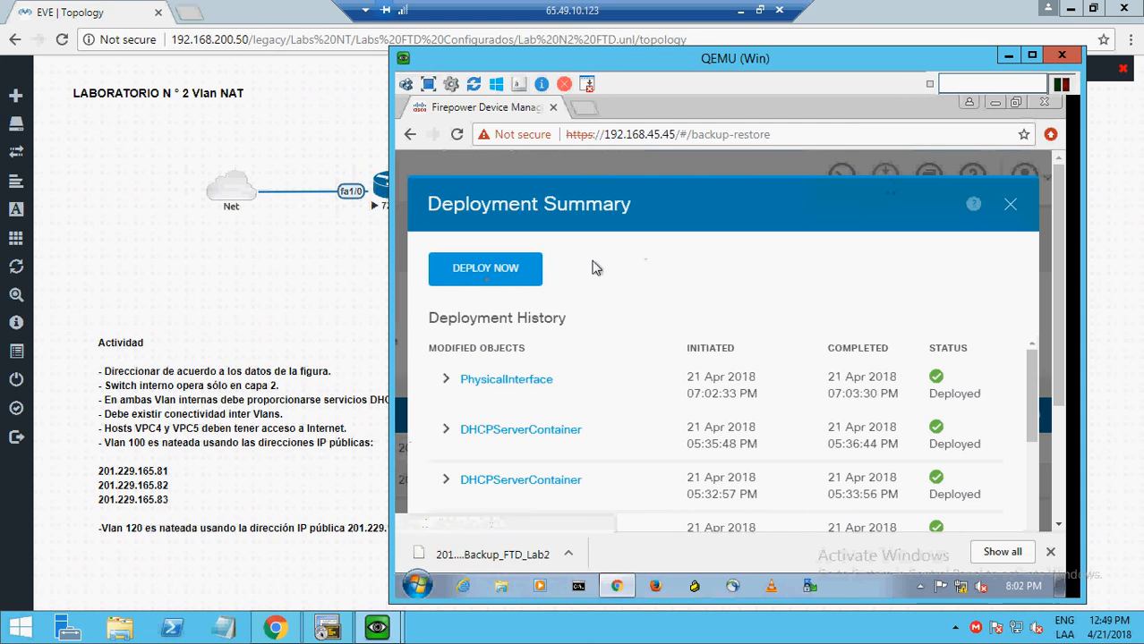
click(475, 272)
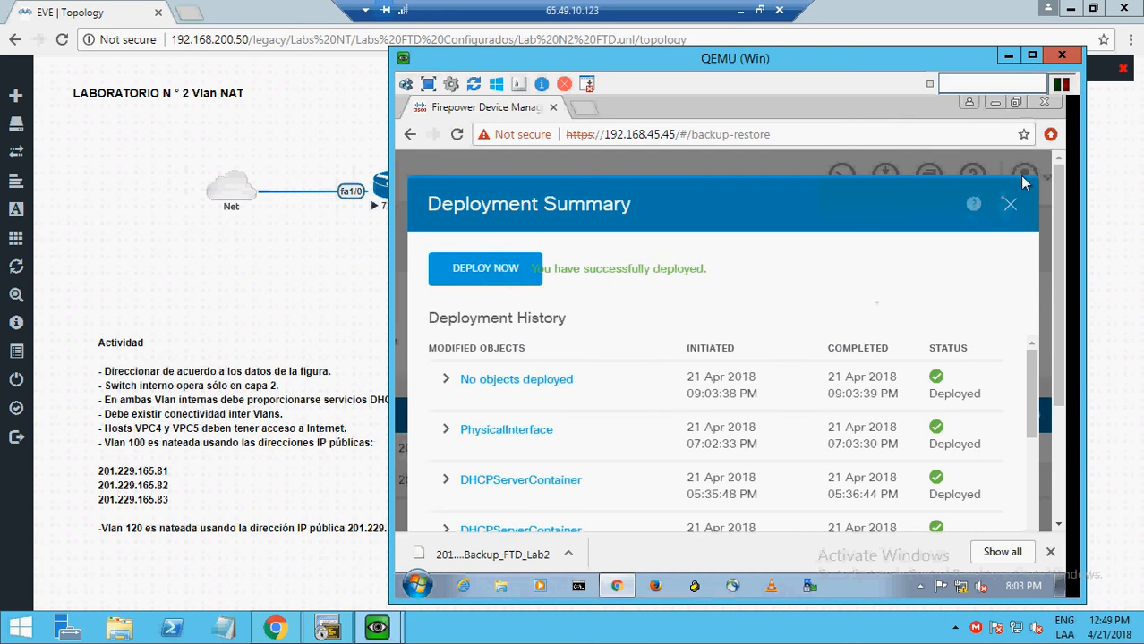
click(1007, 208)
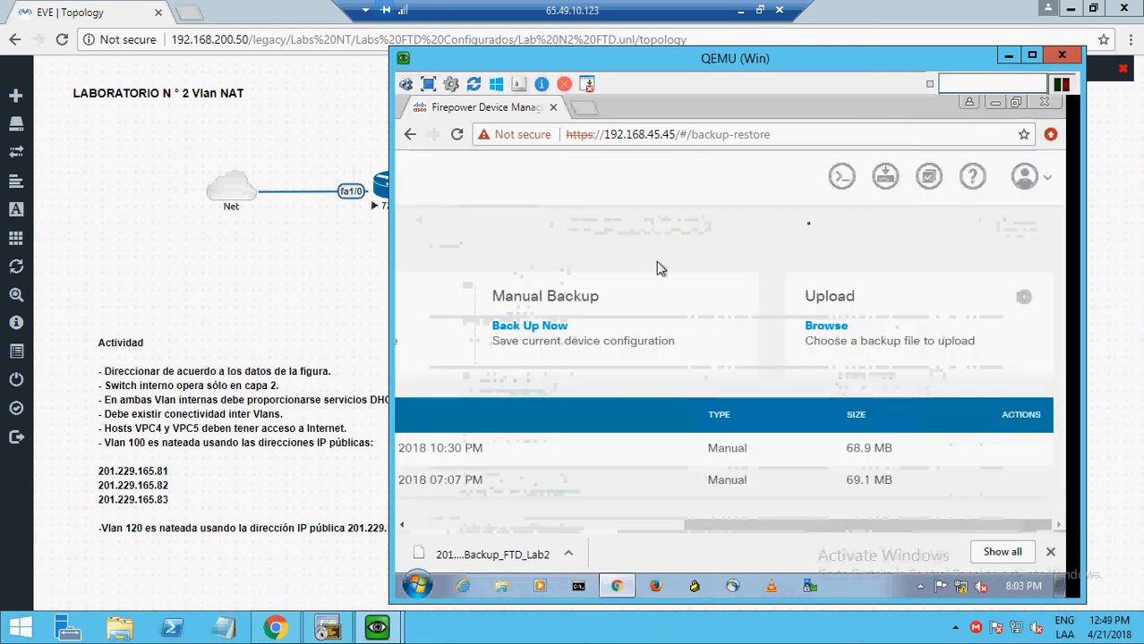
click(616, 525)
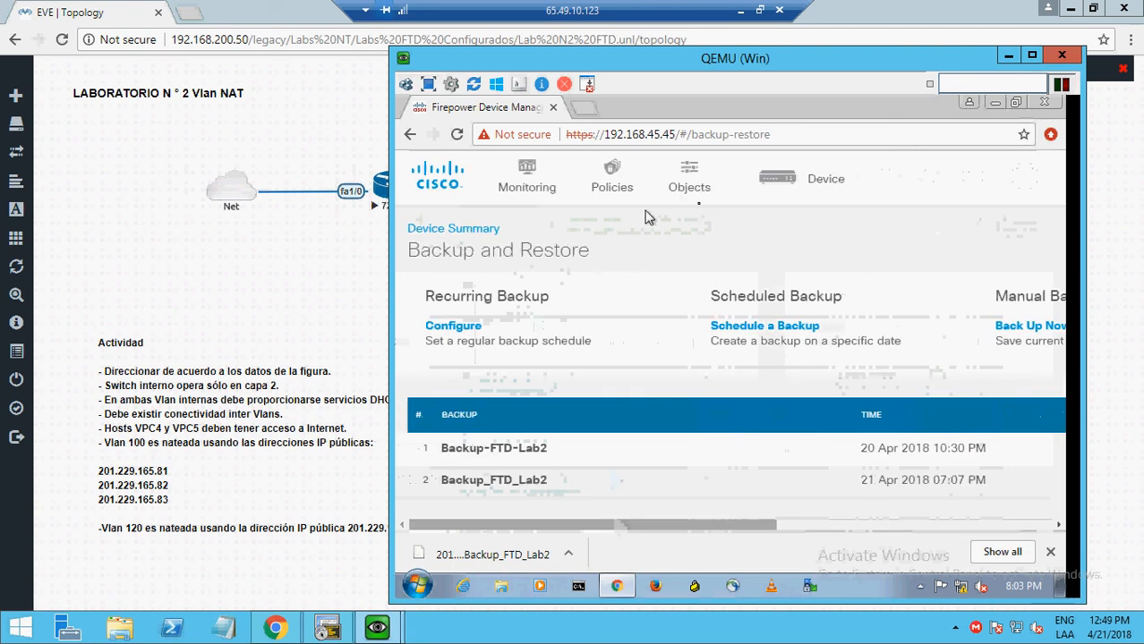
- Bring the SecureCRT VPC4 console session to the front over the topology
click(1004, 59)
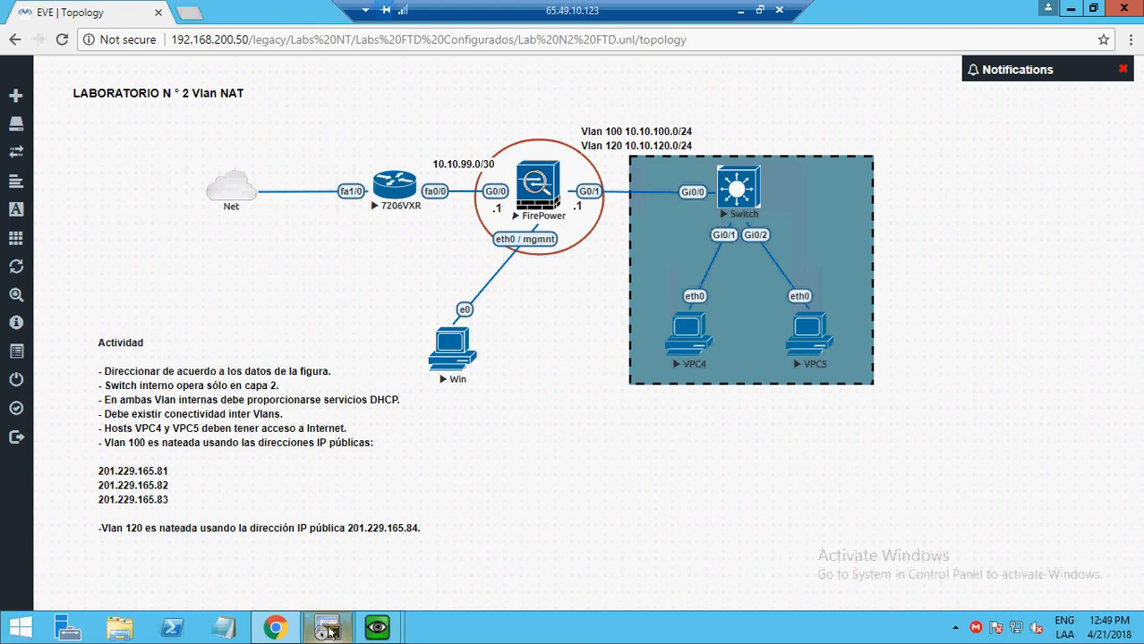
click(328, 631)
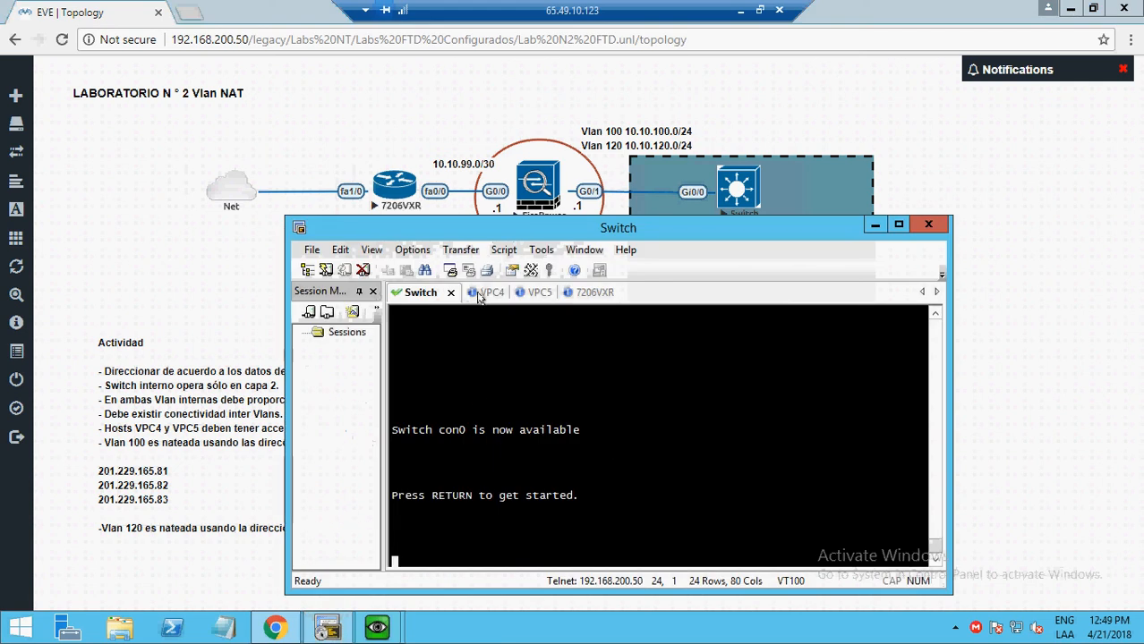
click(482, 295)
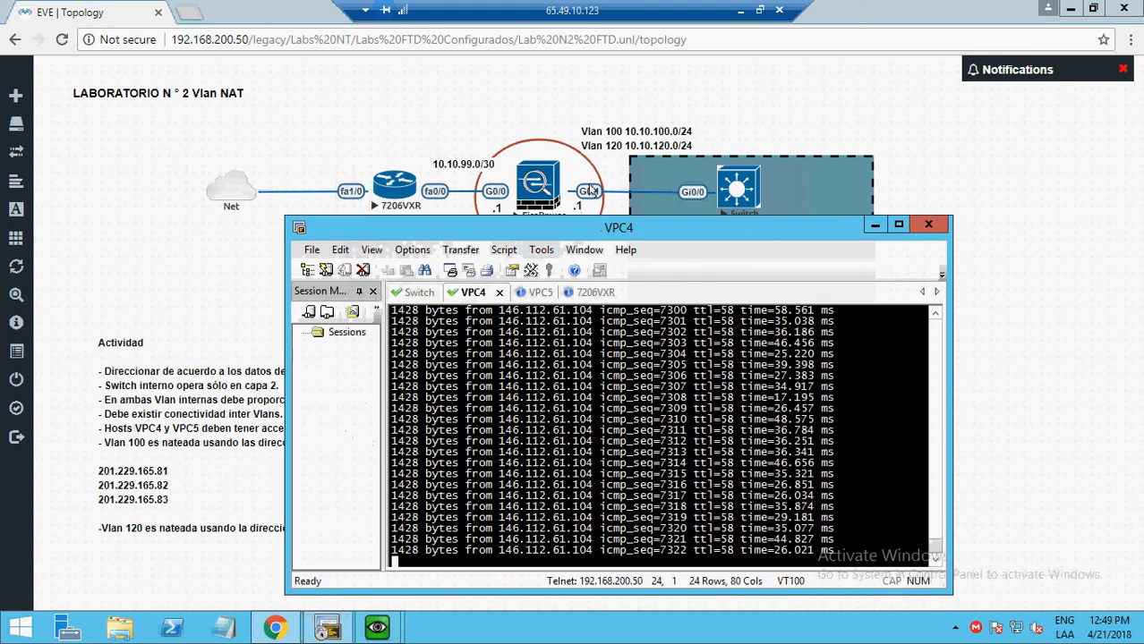
drag(555, 224, 599, 173)
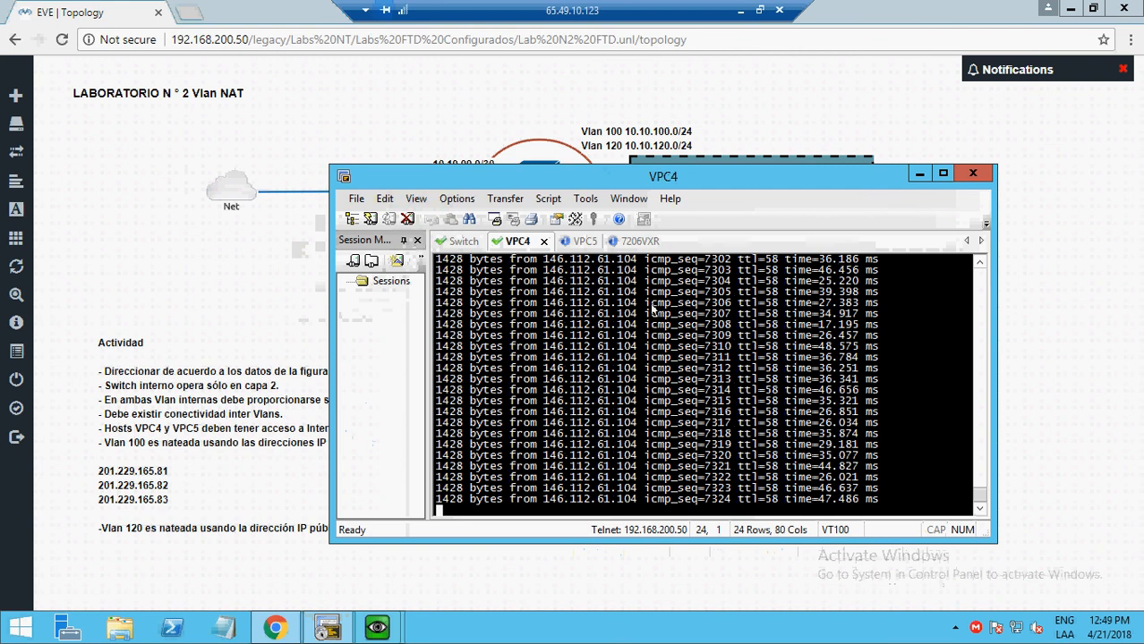
- Restart VPC4's ping with 'ping 1.1.1.1 -t -l 1400', check VPC5, then return to the topology
key(ctrl+c)
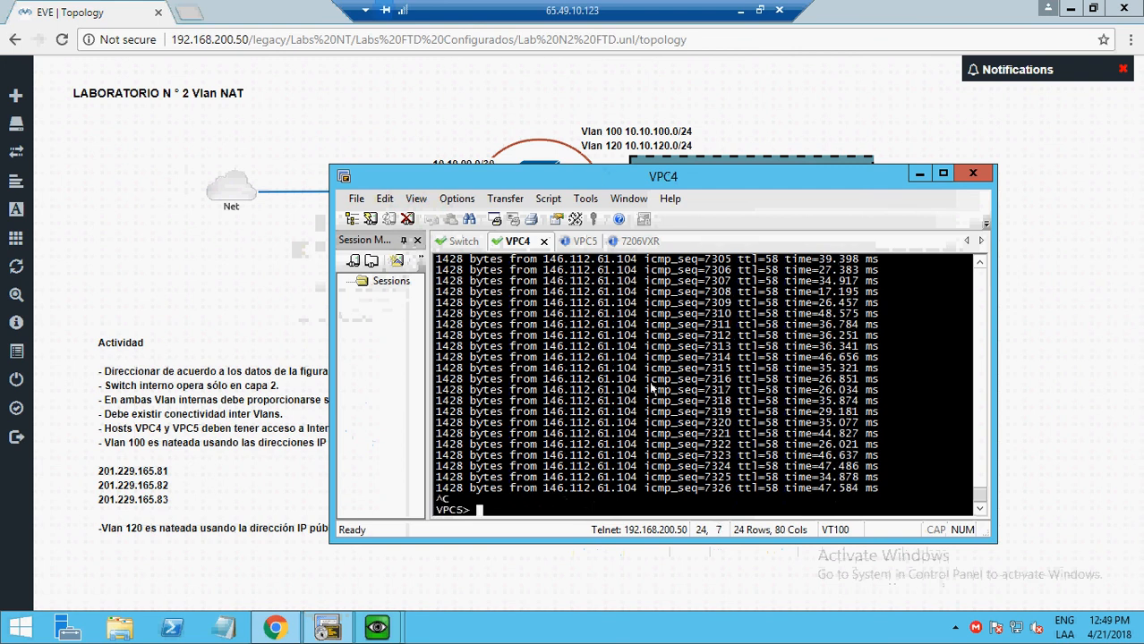
text(ping 1.1.1.1 -t -l 1400)
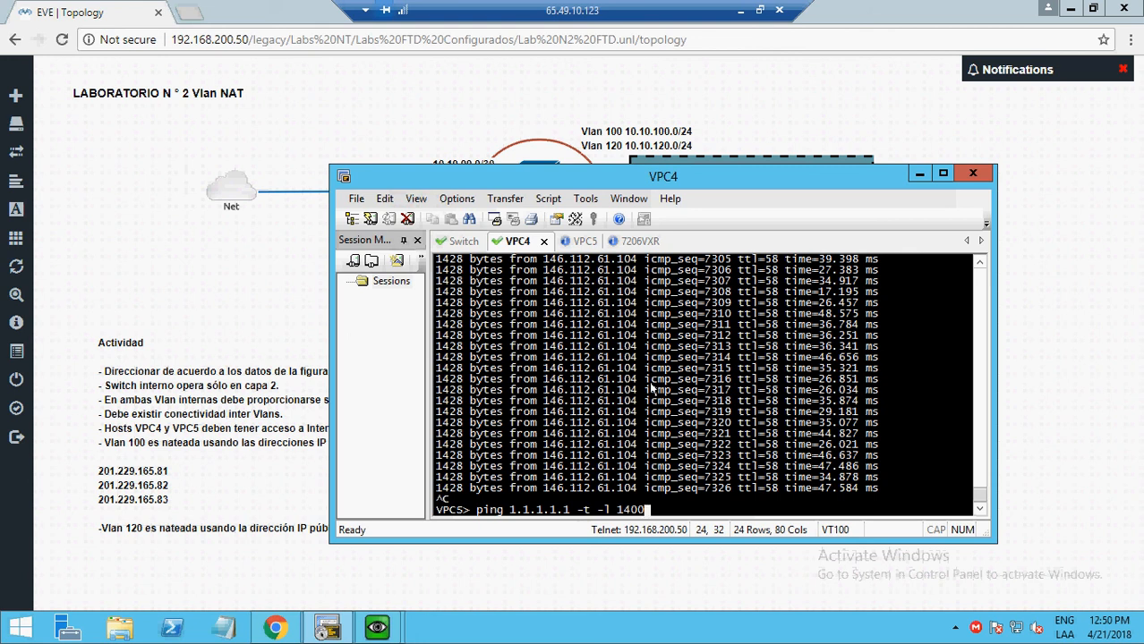
key(Return)
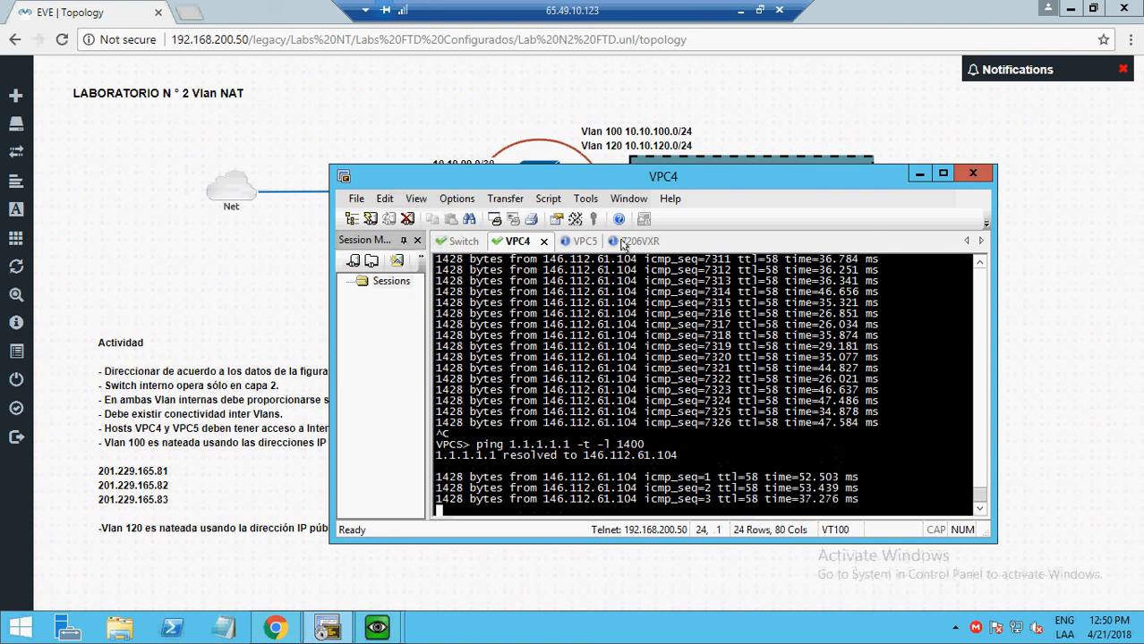
click(580, 243)
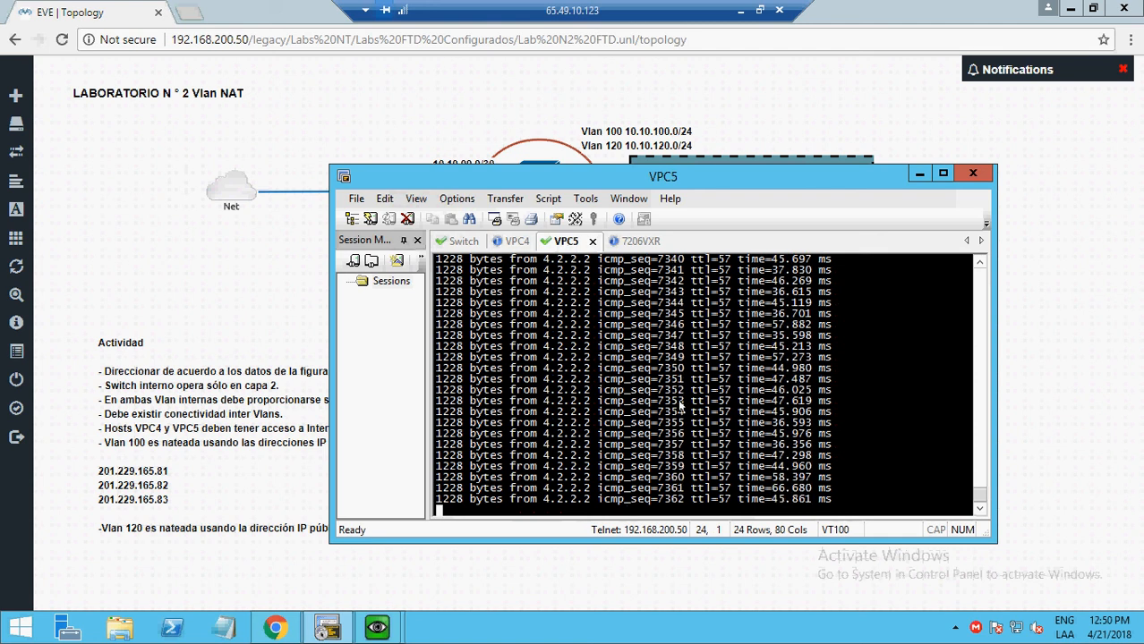
click(402, 96)
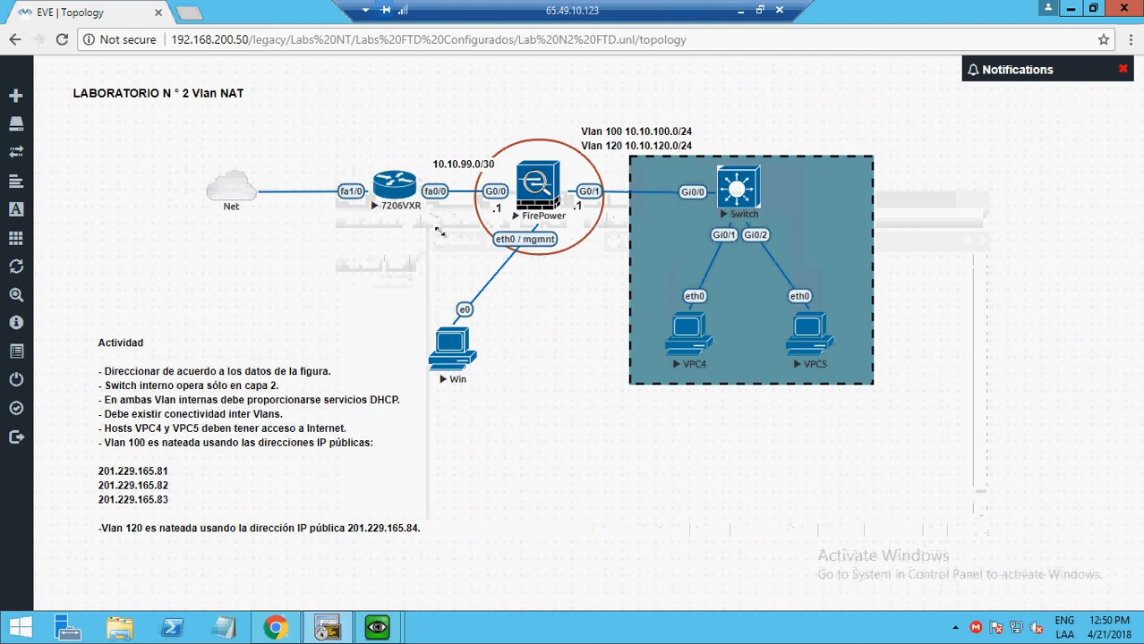
- Open the Monitoring dashboard in the Windows VM's Firepower Device Manager
click(376, 626)
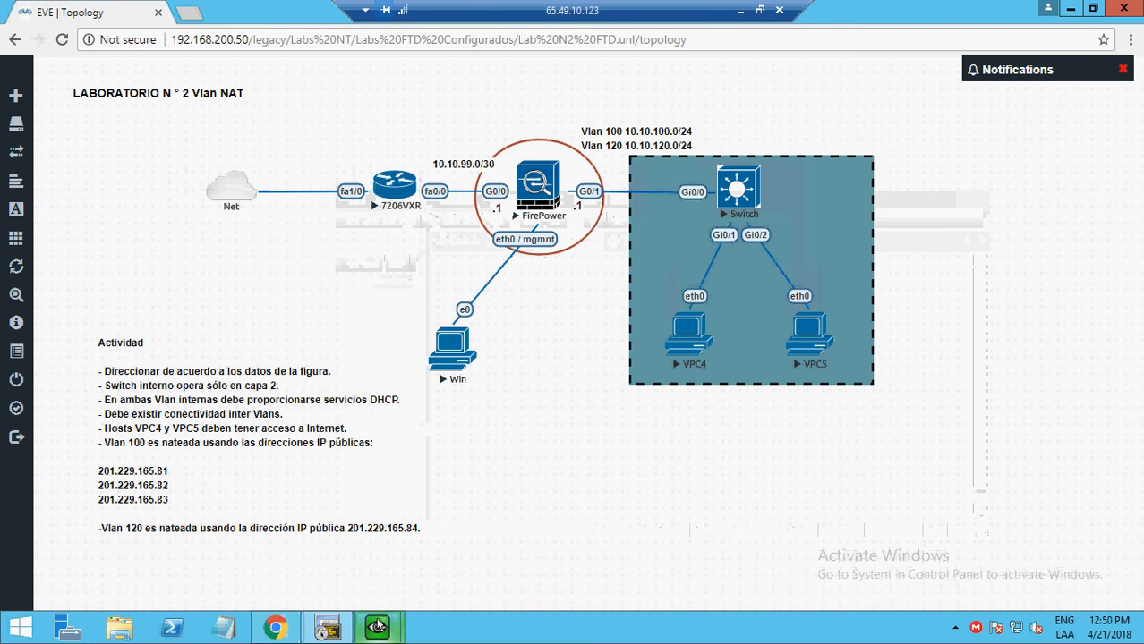
click(461, 519)
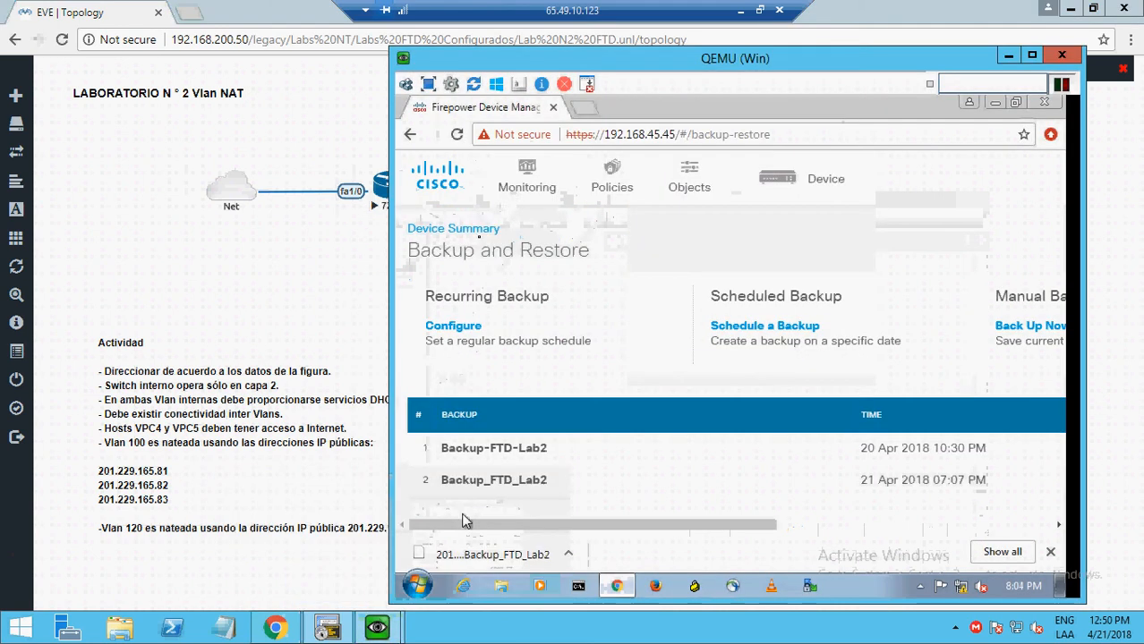
click(526, 190)
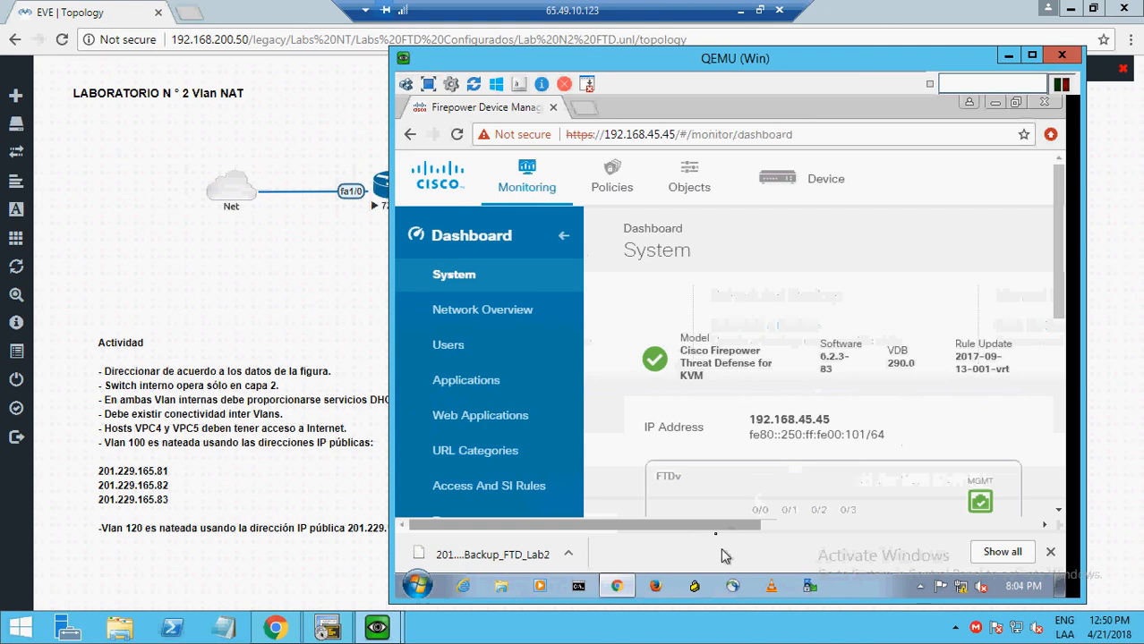
drag(716, 525, 991, 537)
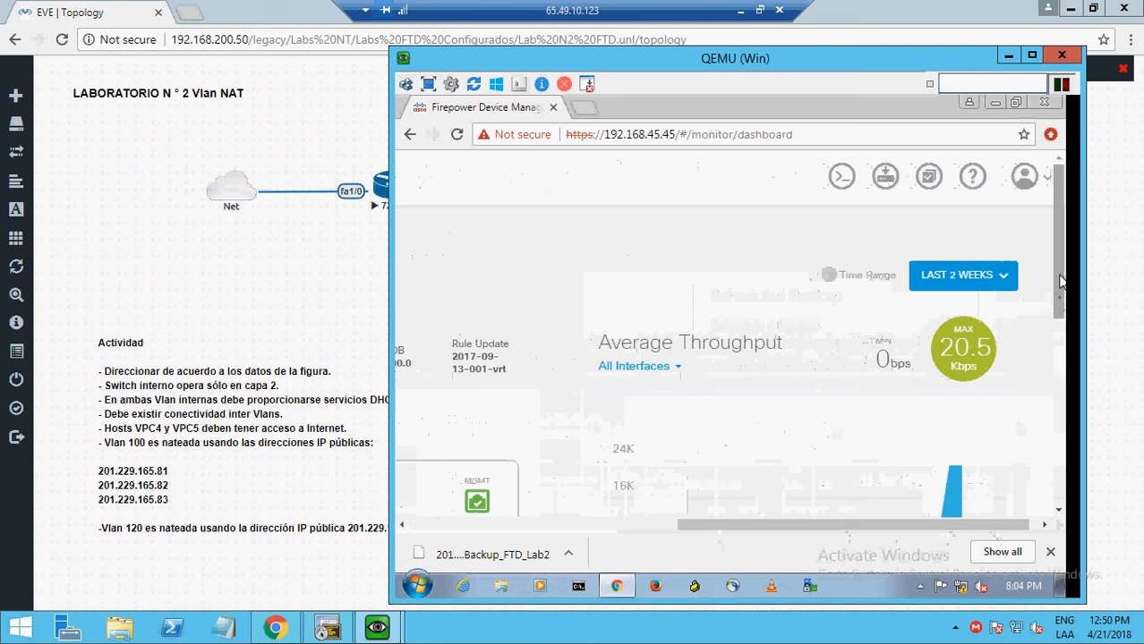
drag(1061, 280, 1054, 348)
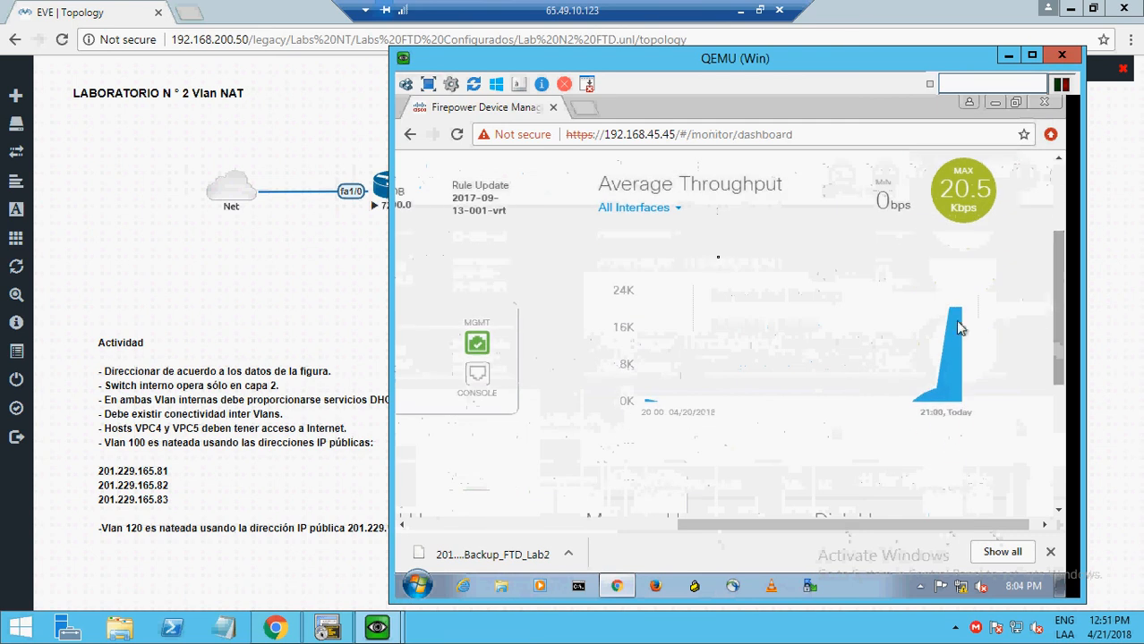
- Show Average Throughput for the 'outside' interface, peaking at 20.5 Kbps over 2 weeks
click(676, 215)
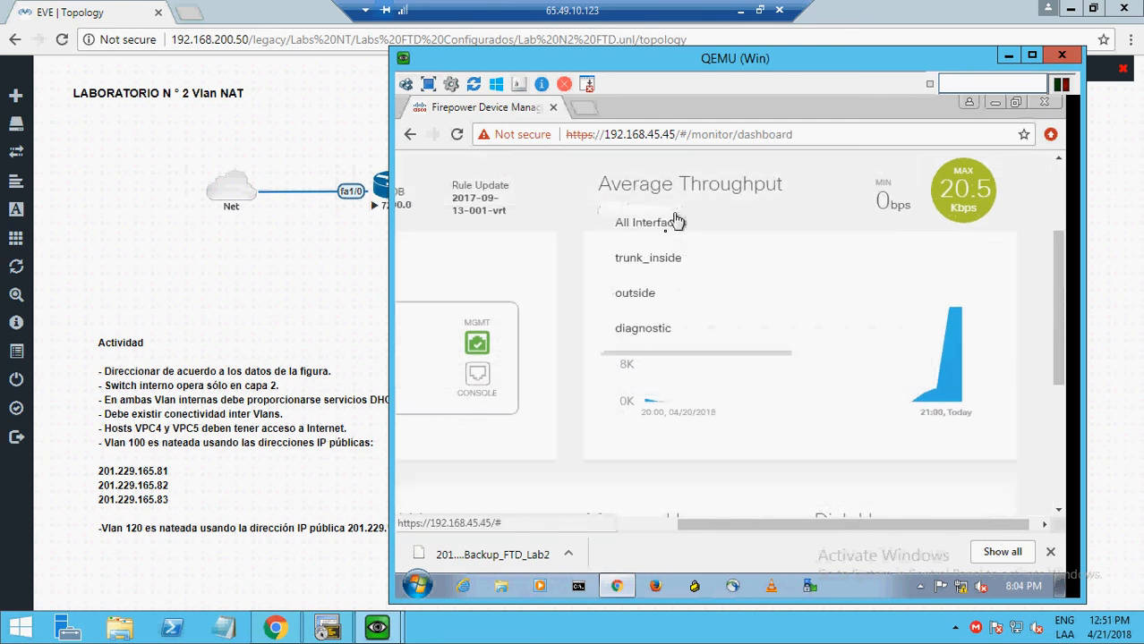
click(634, 292)
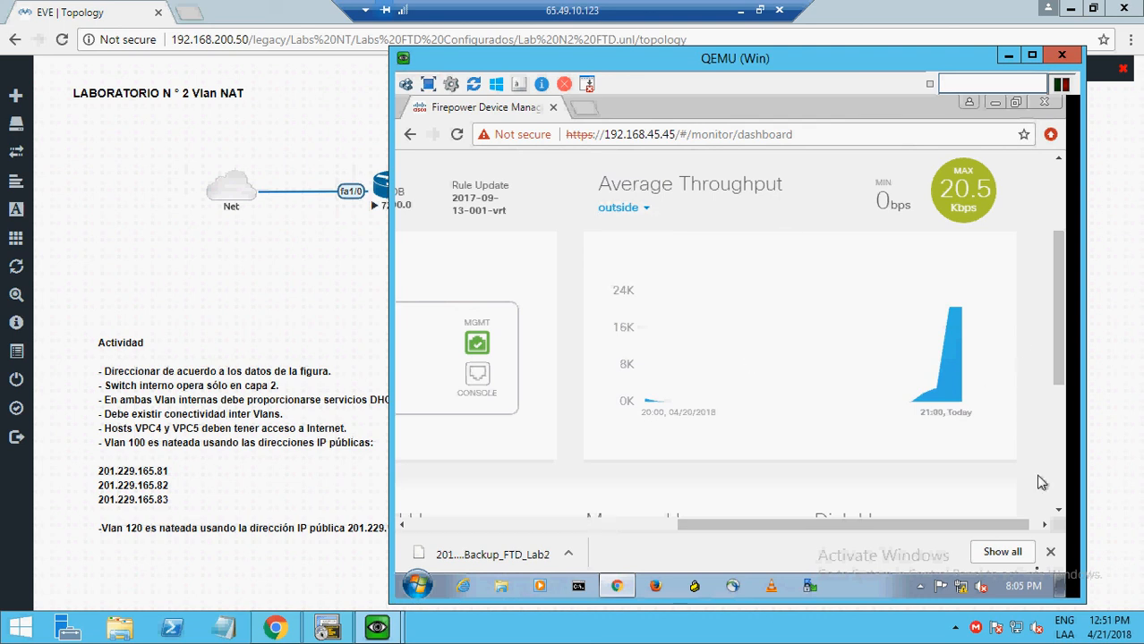
click(1051, 553)
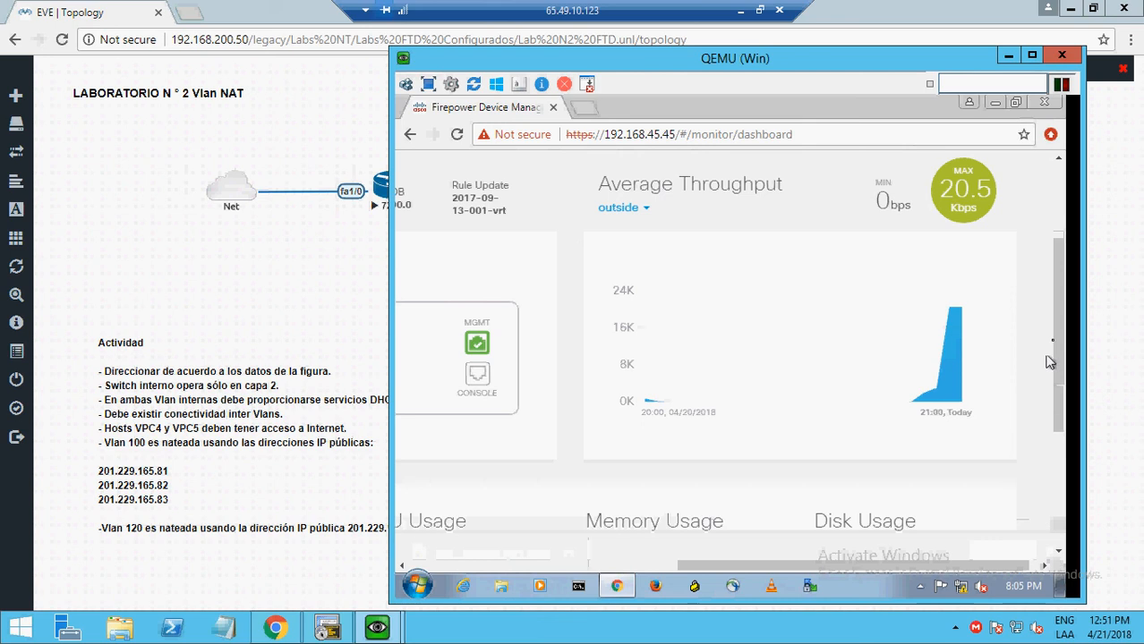
drag(1059, 343, 1058, 455)
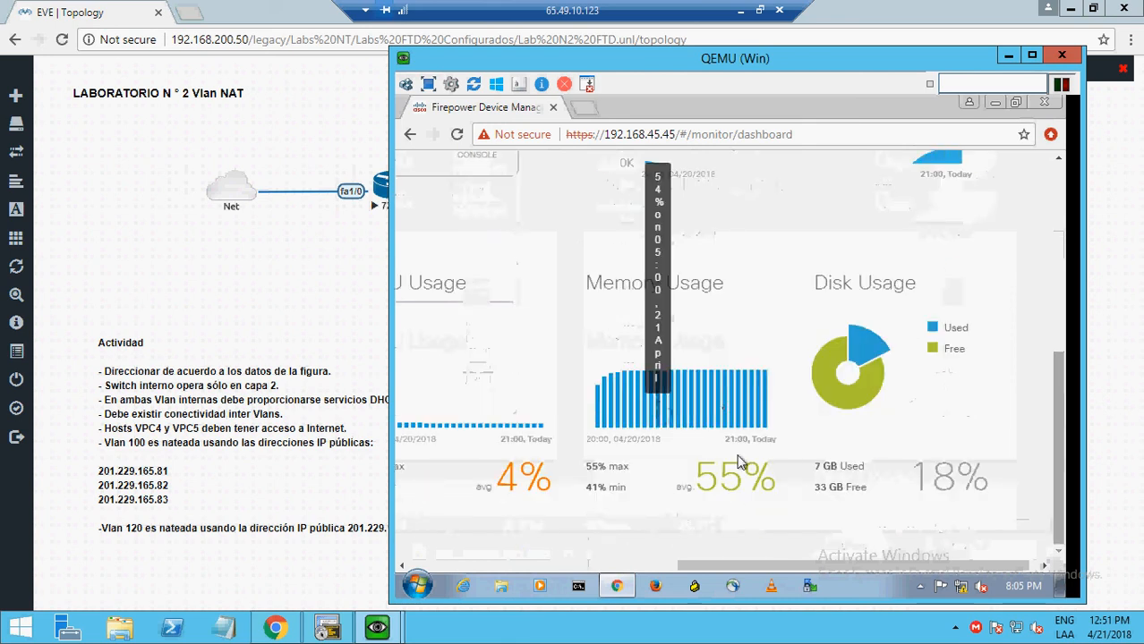
mouse_move(722, 420)
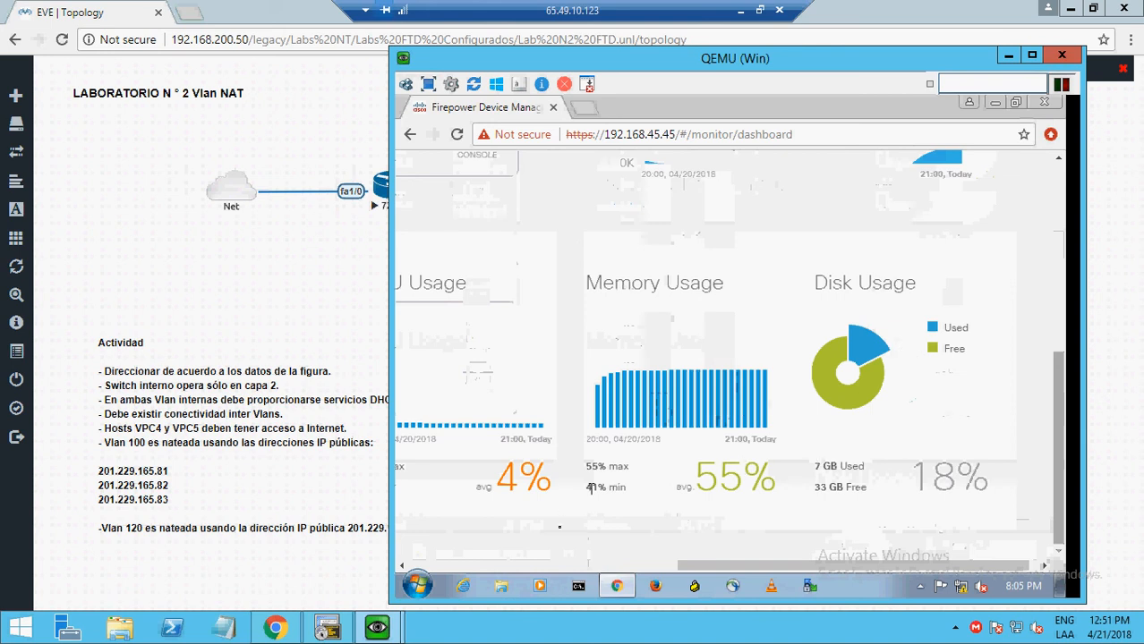
click(605, 565)
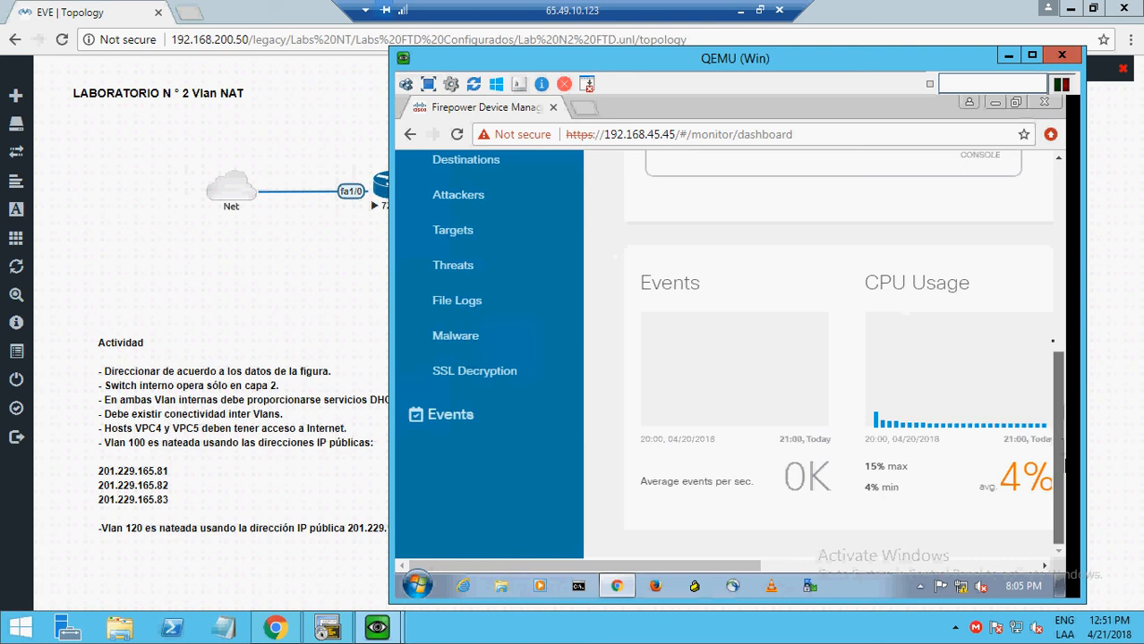
scroll(1053, 341, up, 2)
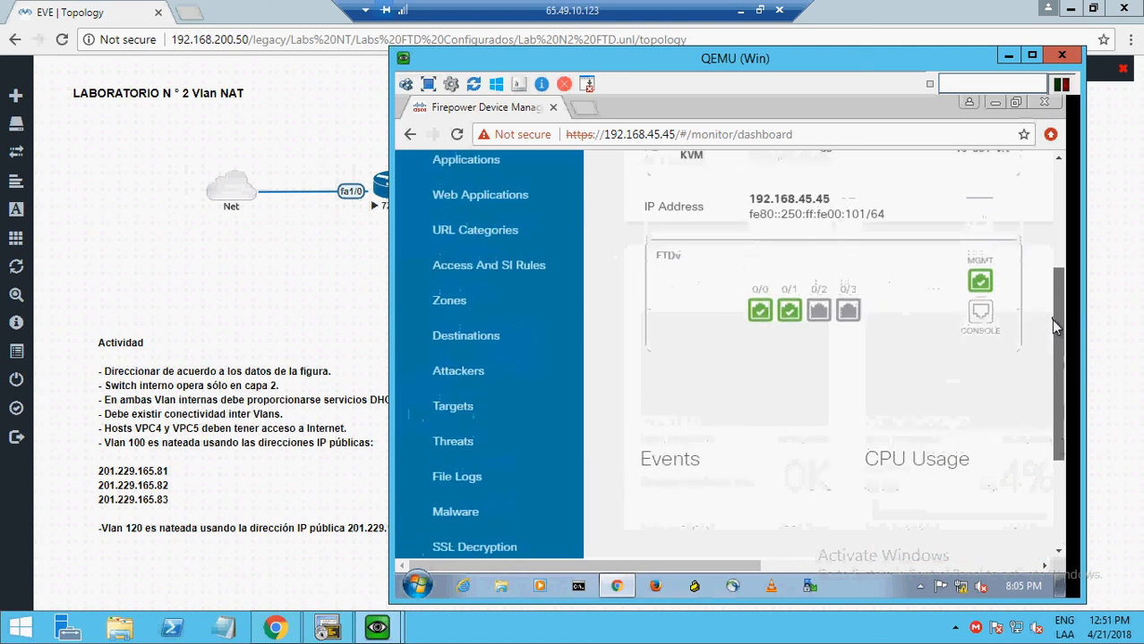
drag(1053, 320, 1053, 270)
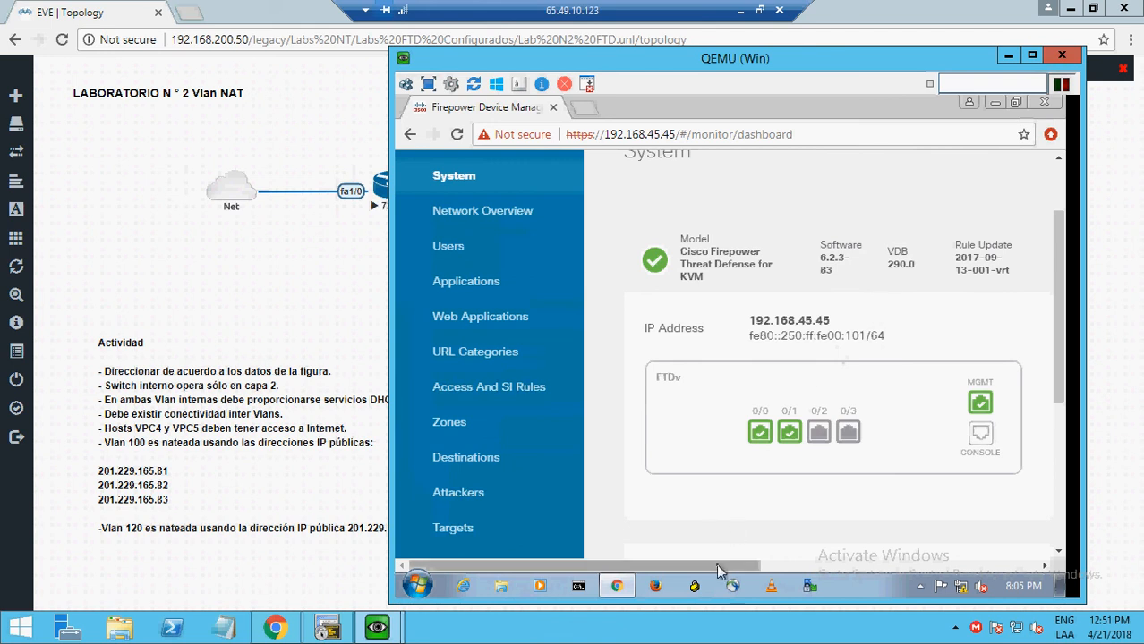
drag(716, 564, 980, 541)
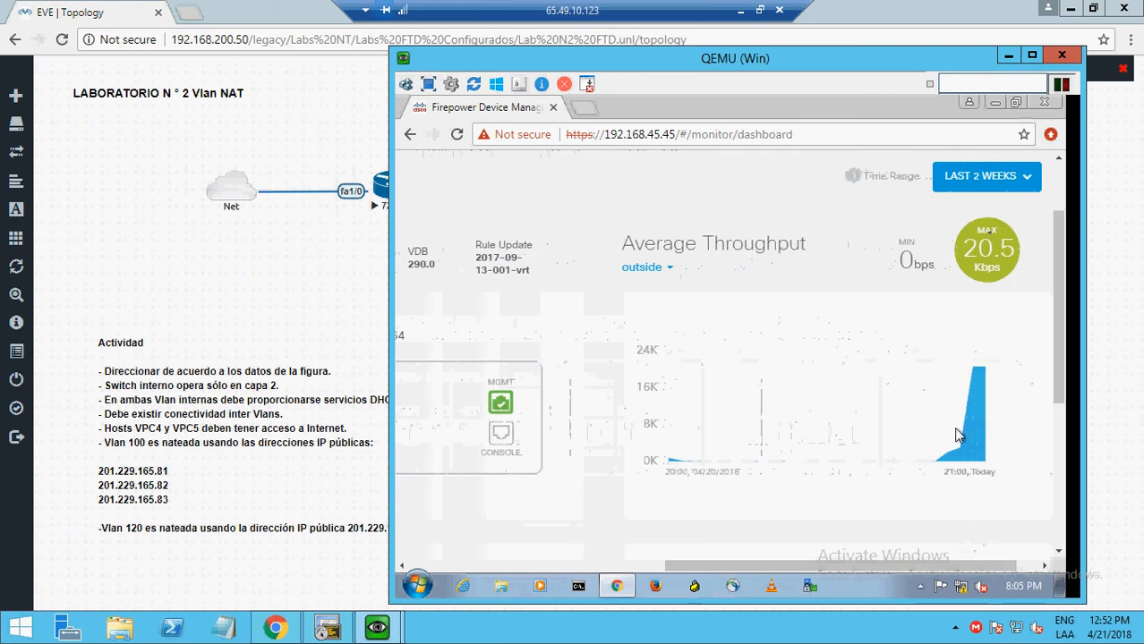
- Change the outside throughput chart's time range from Last 2 weeks to Last 30 minutes
click(999, 182)
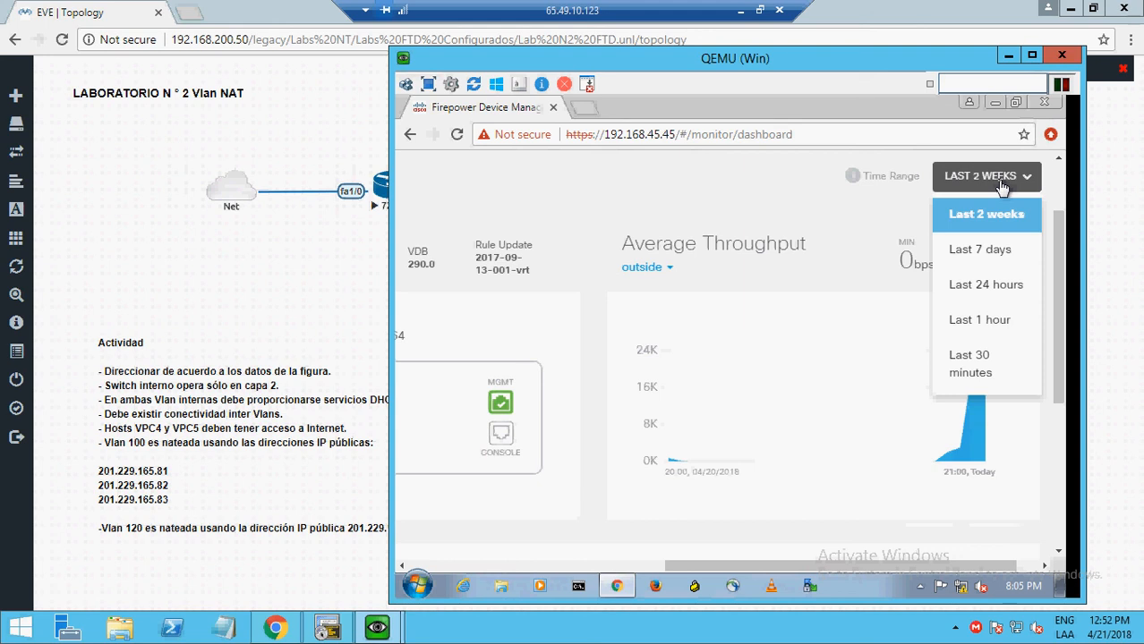
click(969, 367)
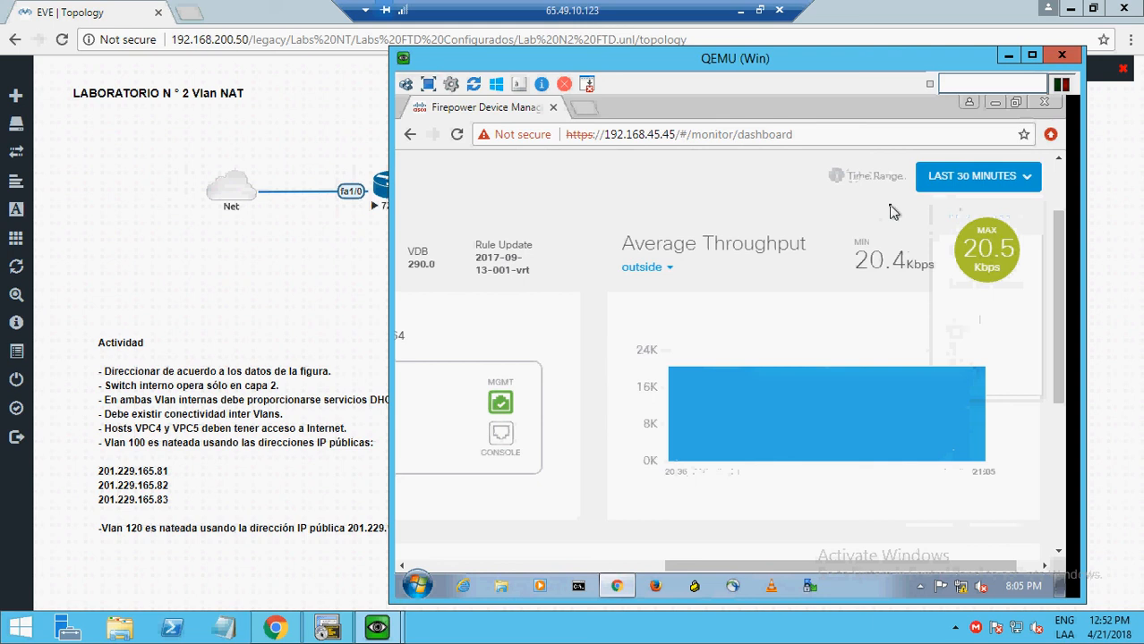
click(1029, 179)
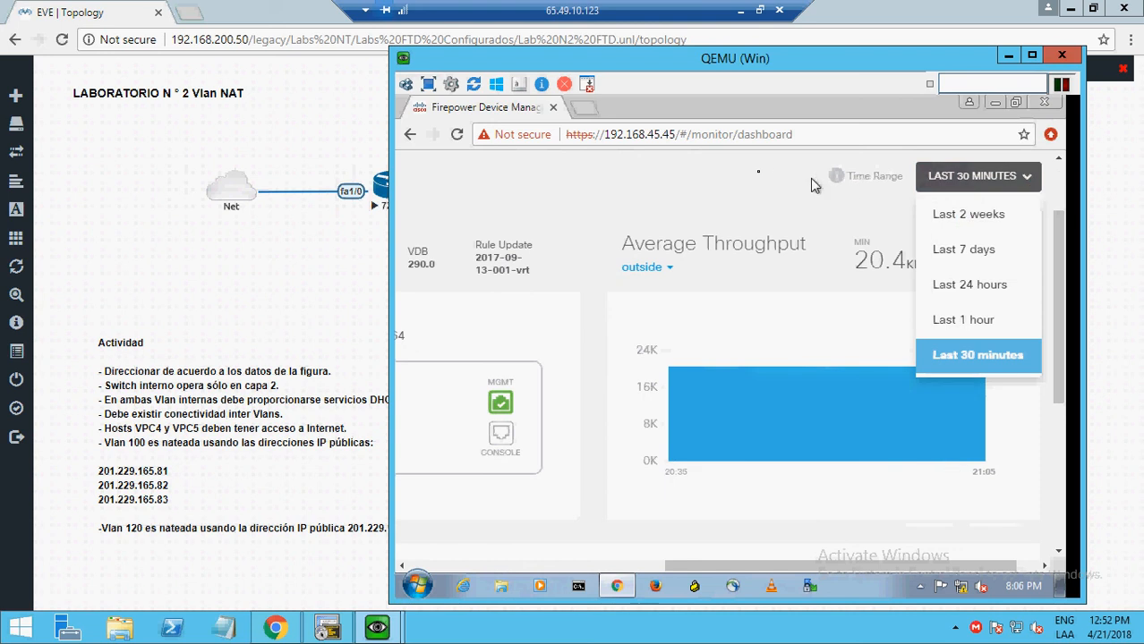
click(667, 206)
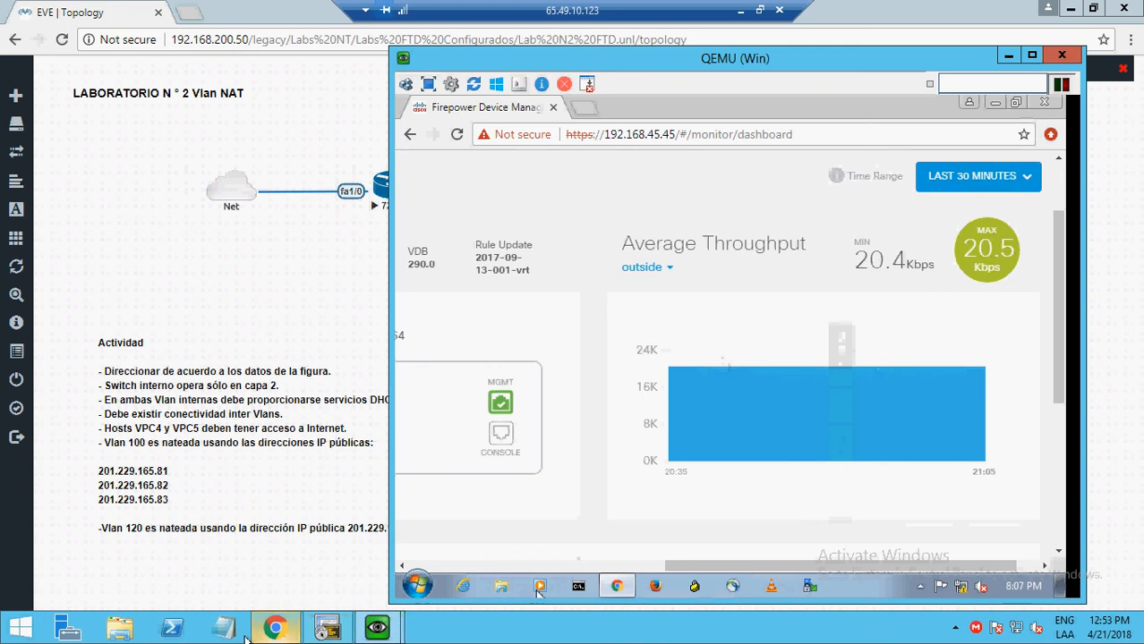
- Stop VPC5's continuous ping to 4.2.2.2 with Ctrl+C and minimize SecureCRT
mouse_move(375, 630)
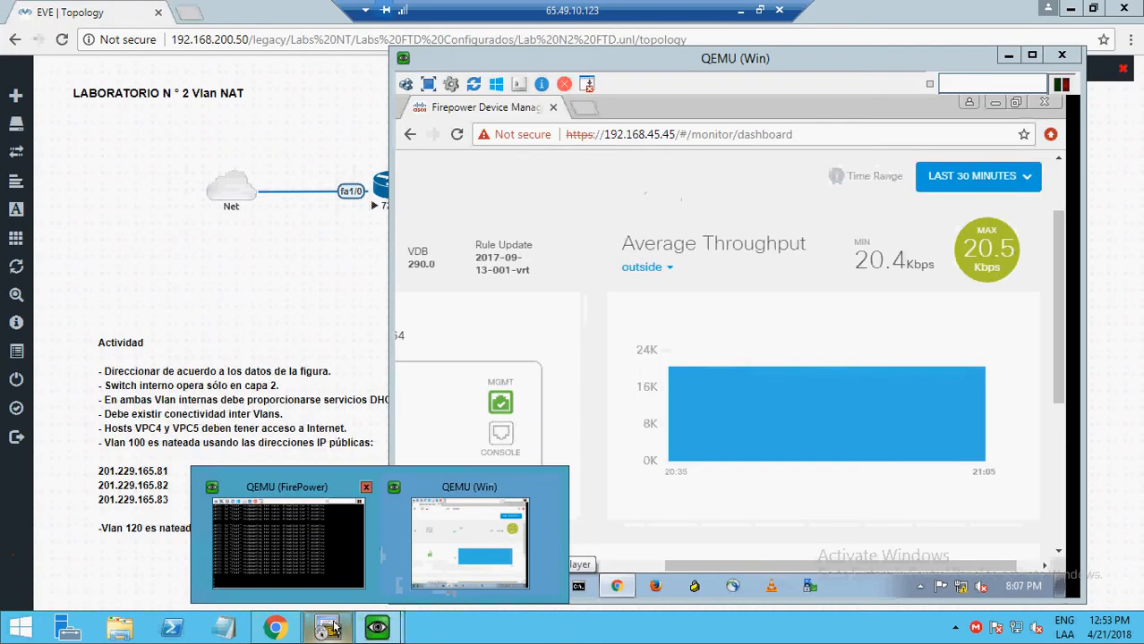
click(328, 629)
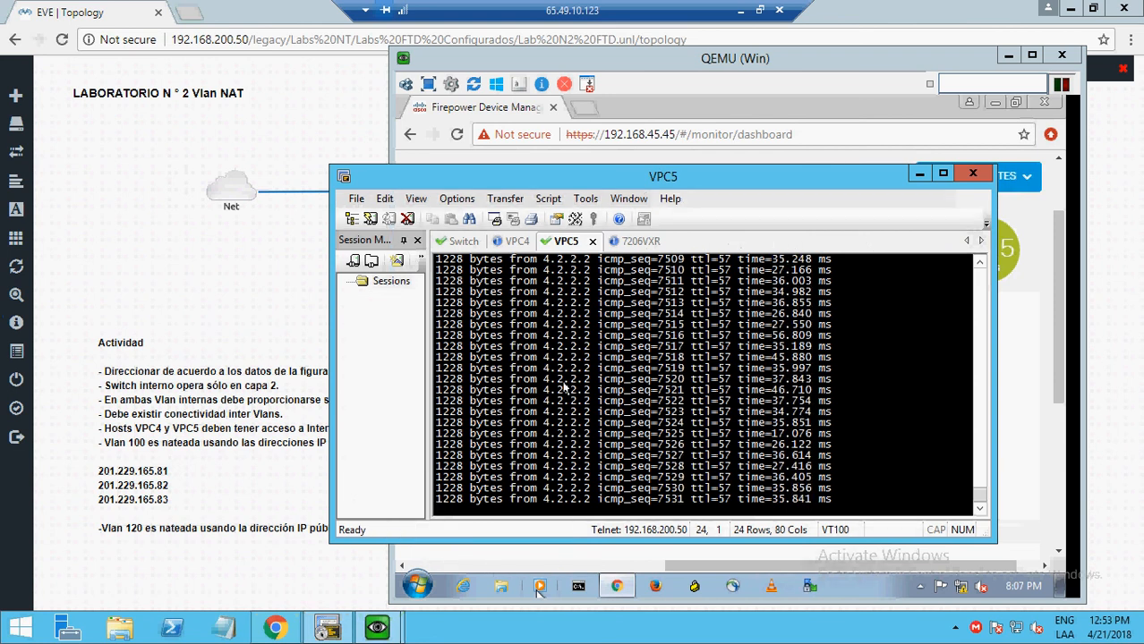
key(ctrl+c)
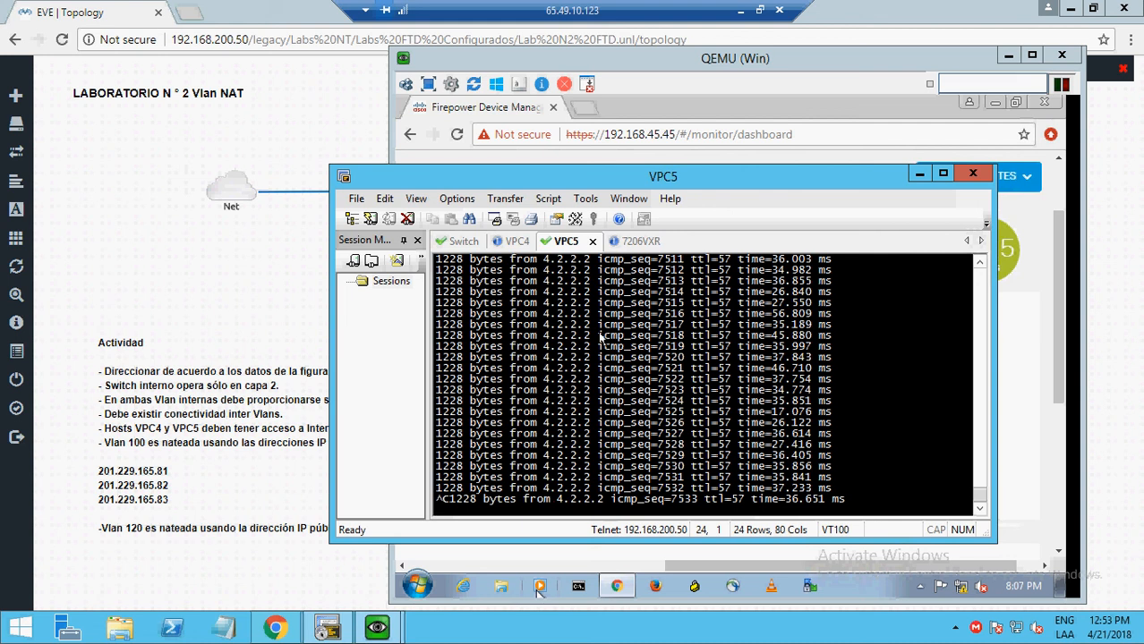
key(ctrl+c)
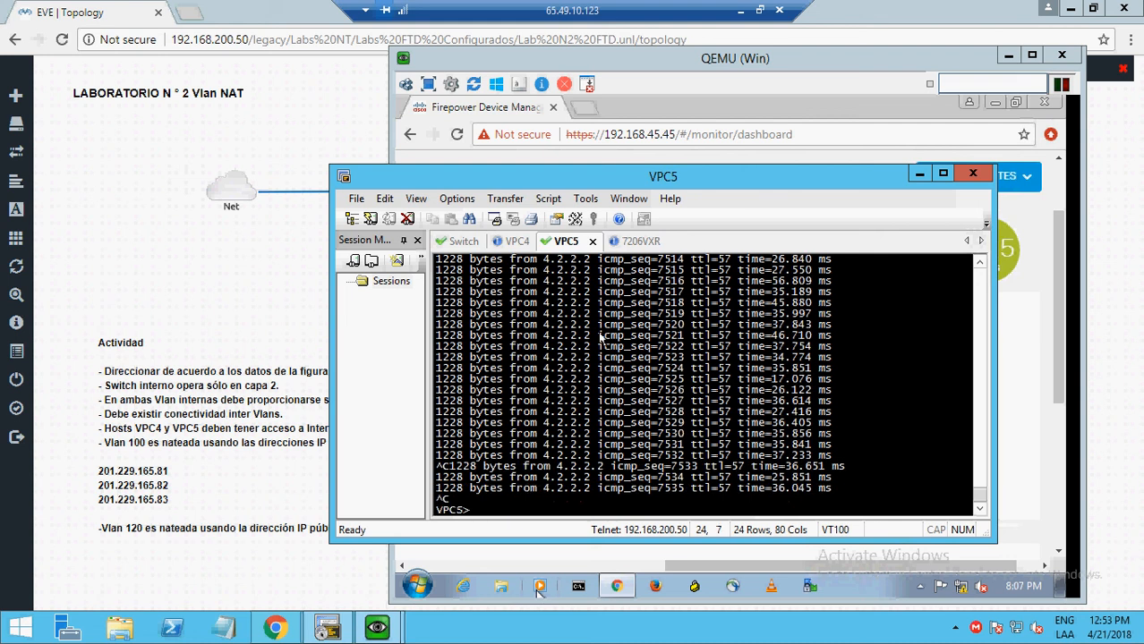
click(923, 176)
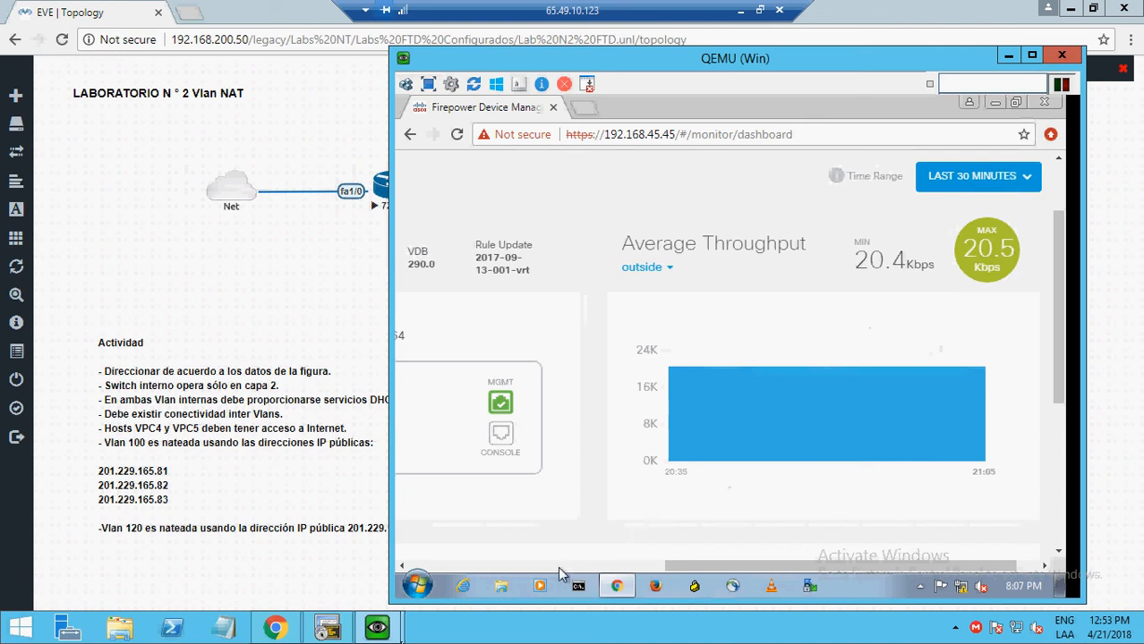
- Check VPC4's ongoing ping, then minimize SecureCRT to reveal the Firepower dashboard
mouse_move(391, 634)
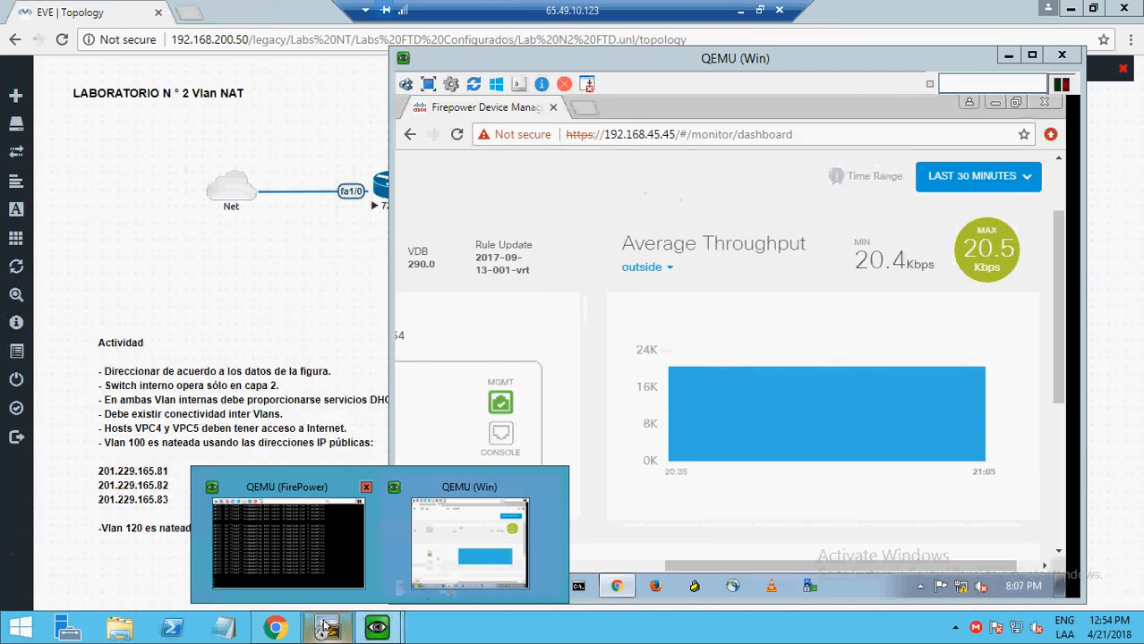
click(326, 628)
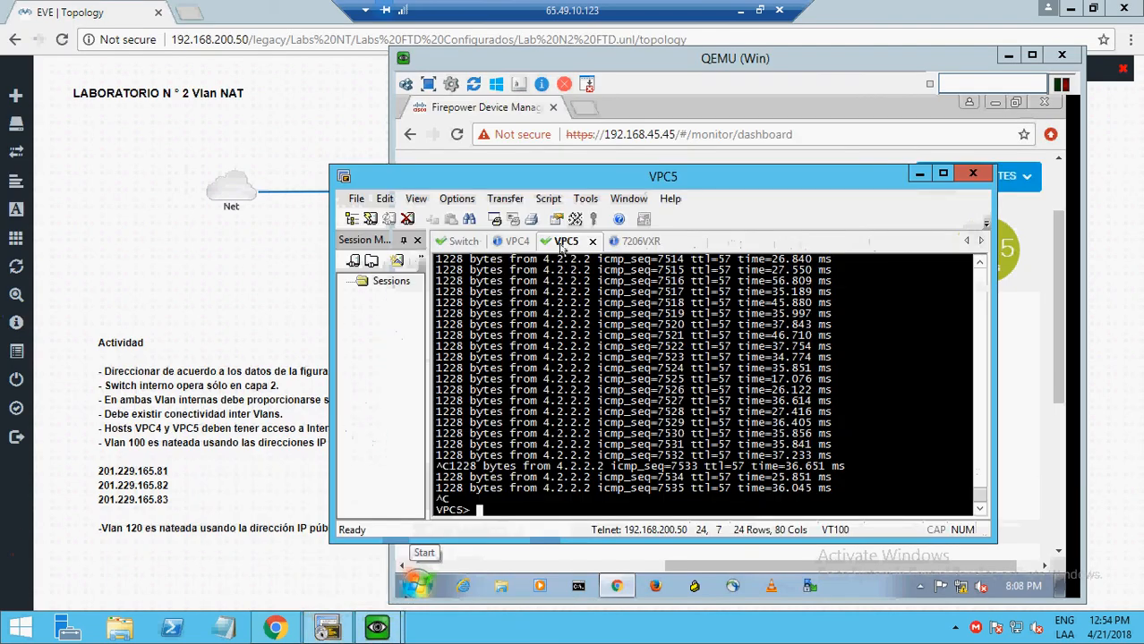
click(516, 241)
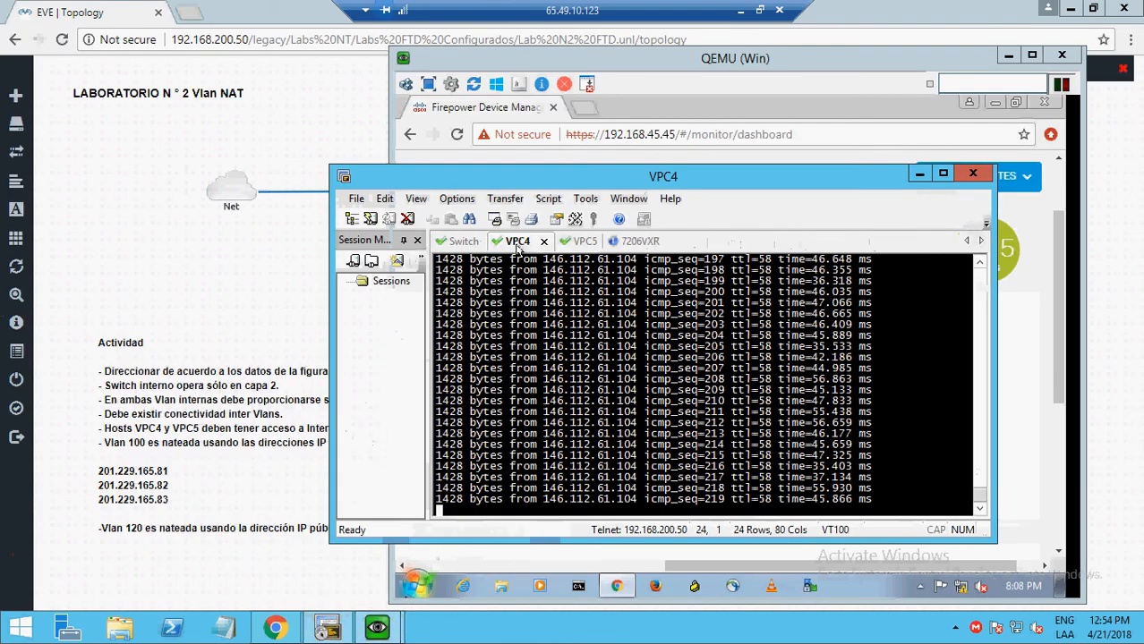
click(918, 173)
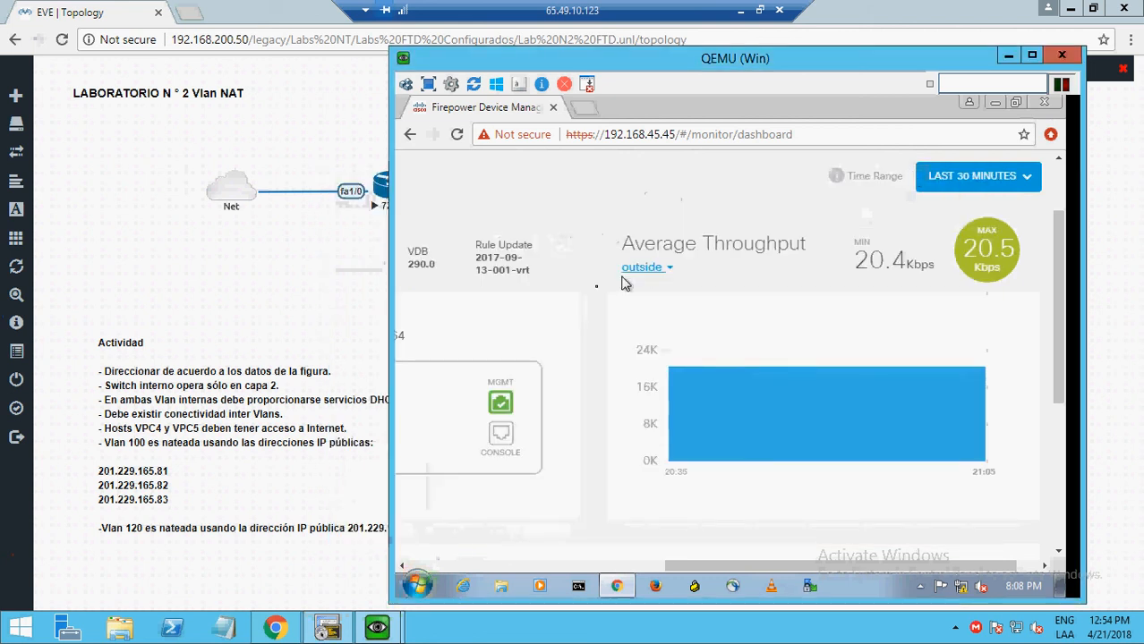
- Reload the dashboard, then set Average Throughput to 'outside' and Last 30 minutes, showing an 18.4 Kbps minimum
click(458, 136)
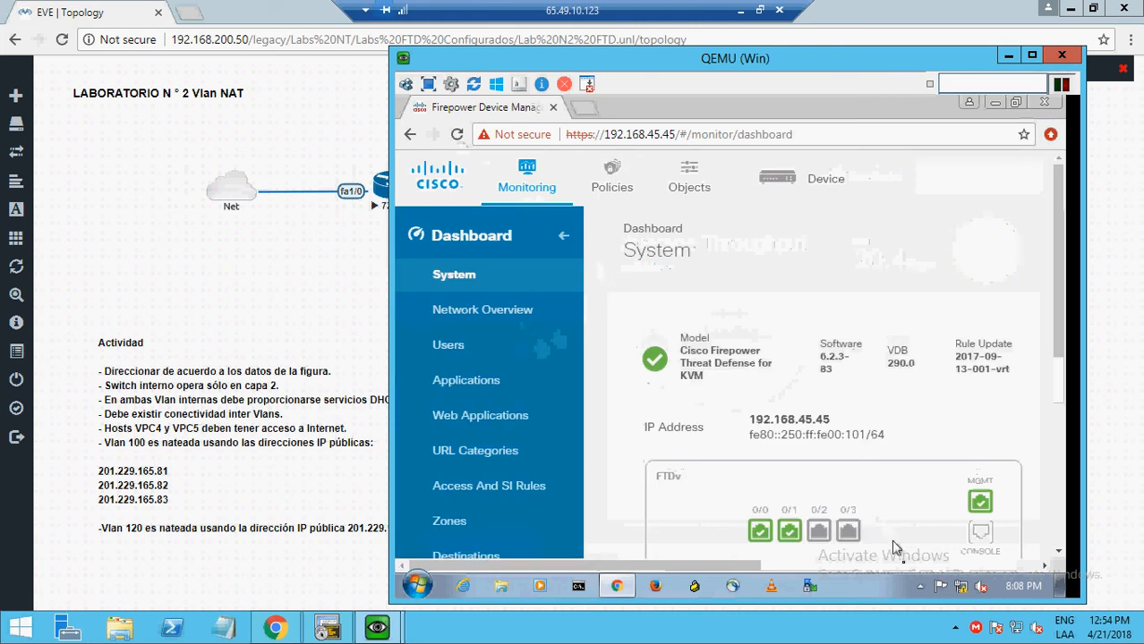
click(904, 566)
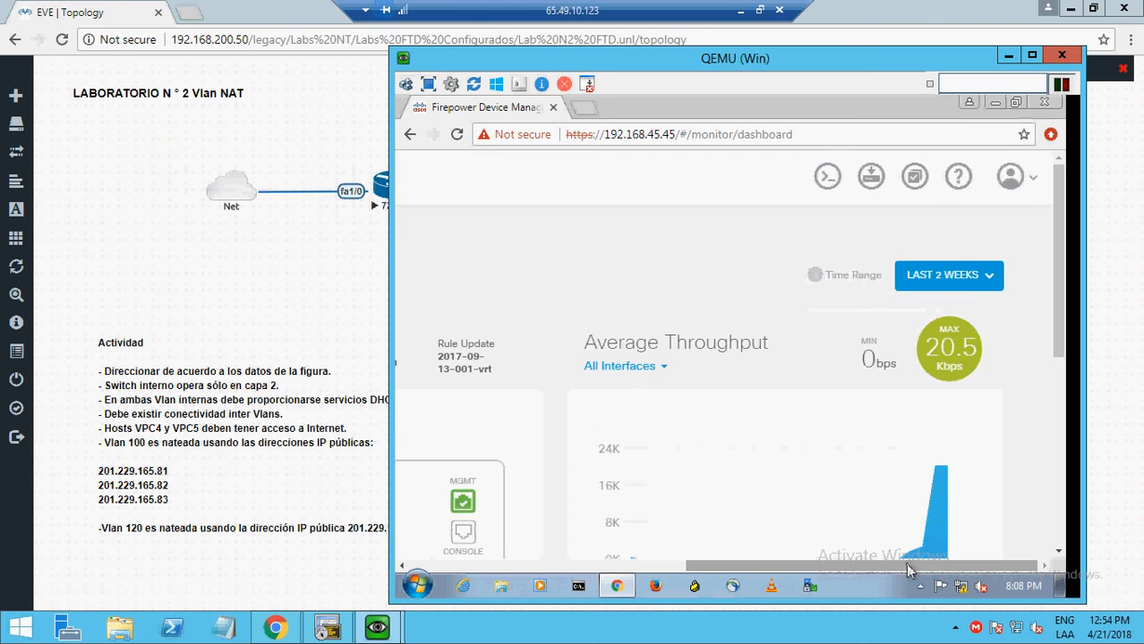
click(667, 367)
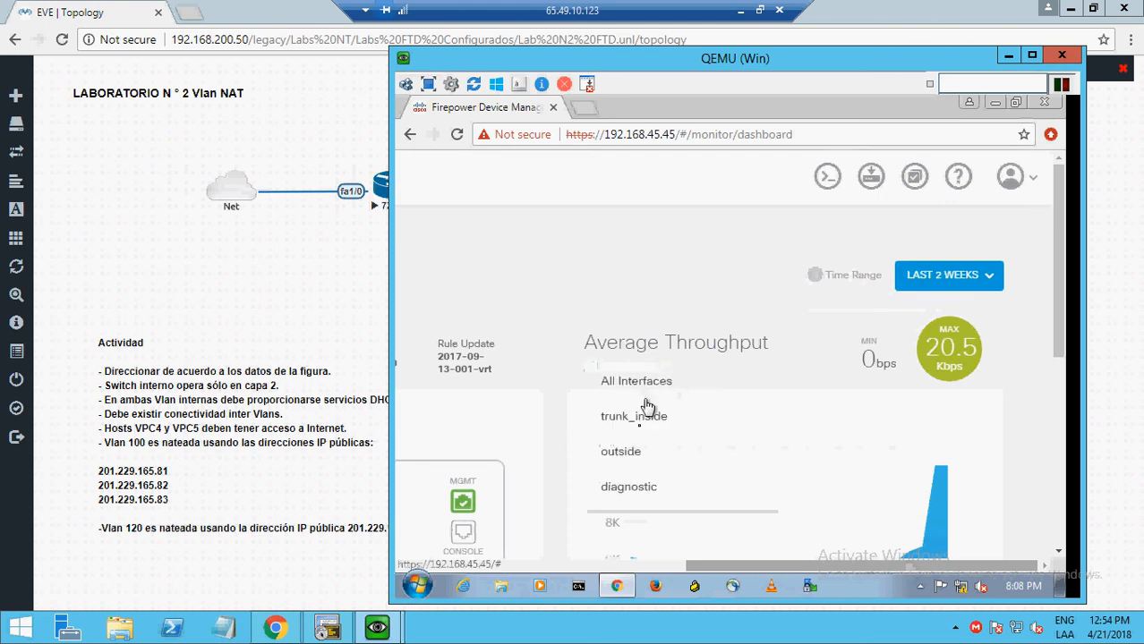
click(626, 451)
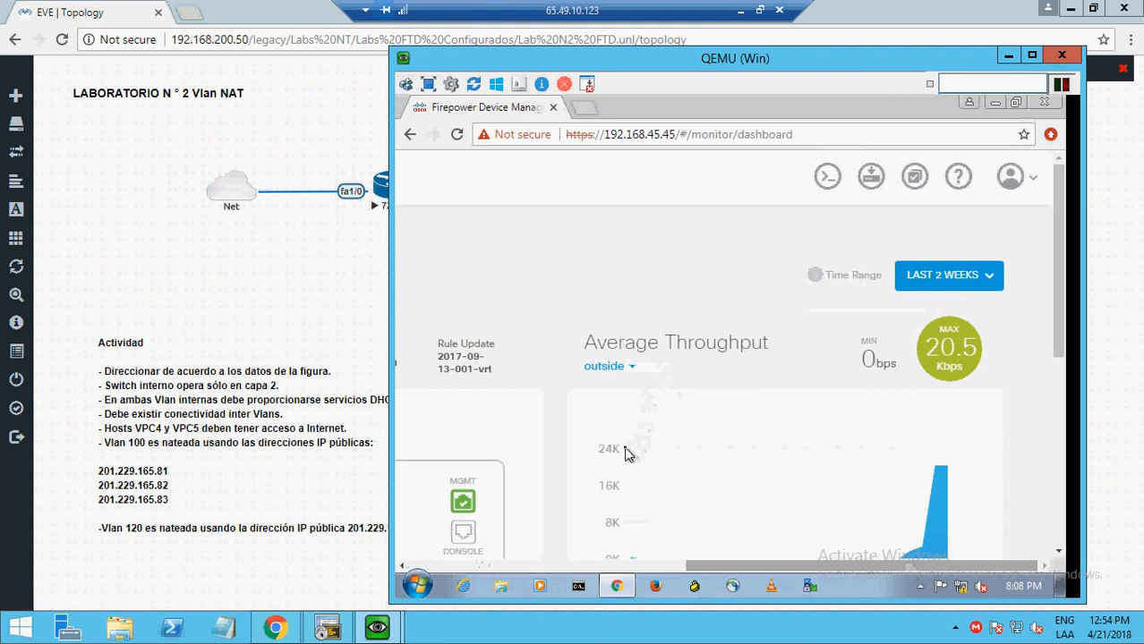
click(978, 282)
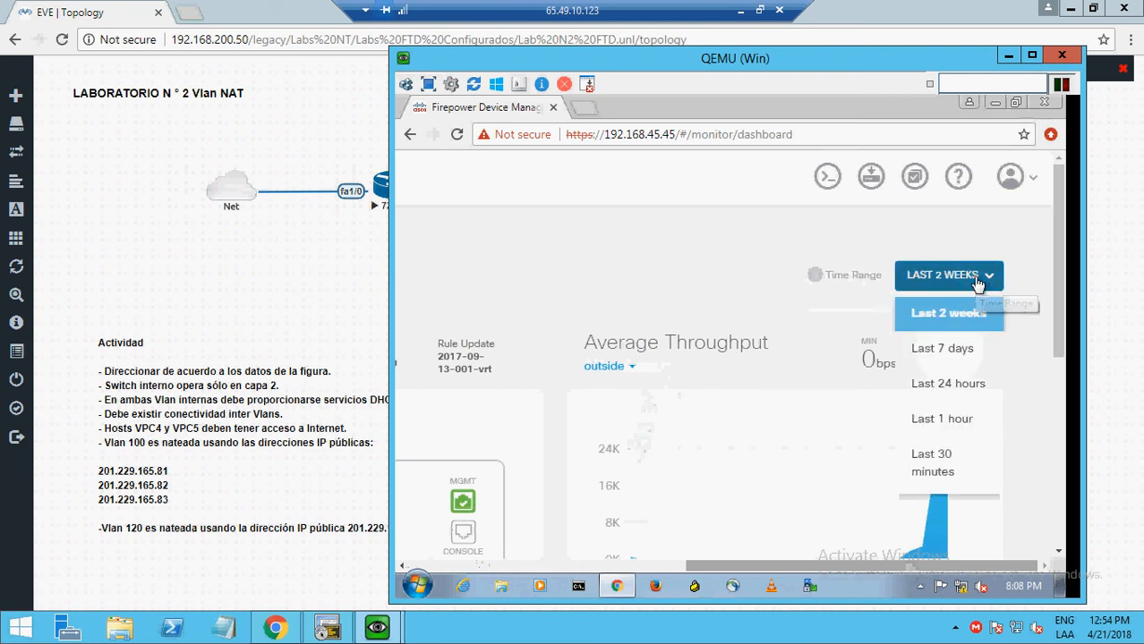
click(945, 460)
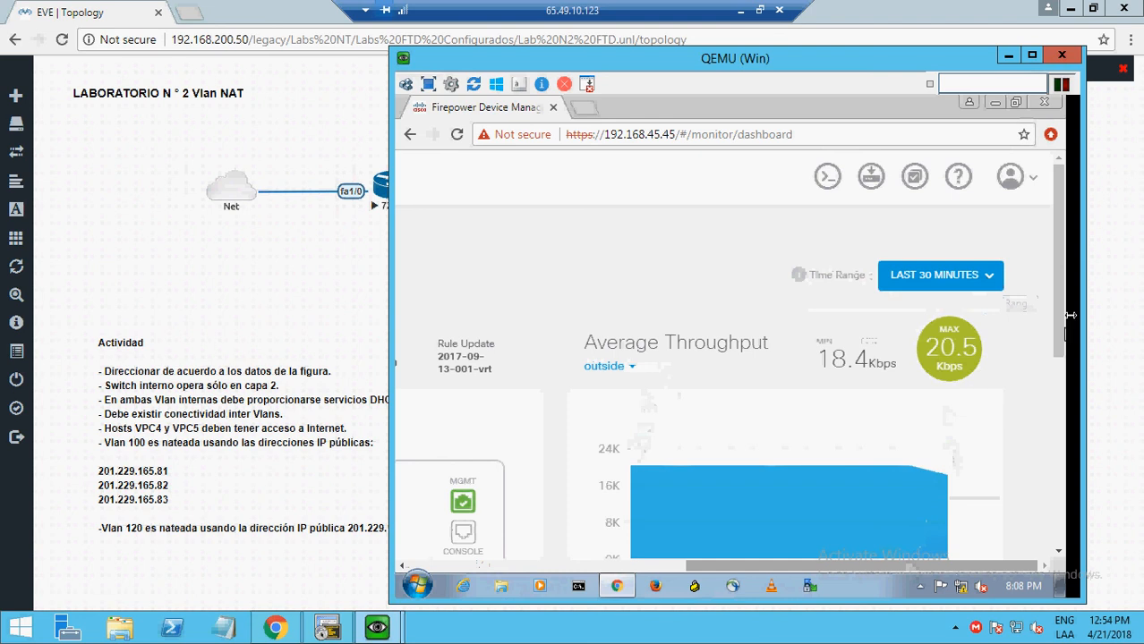
drag(1058, 293, 1059, 342)
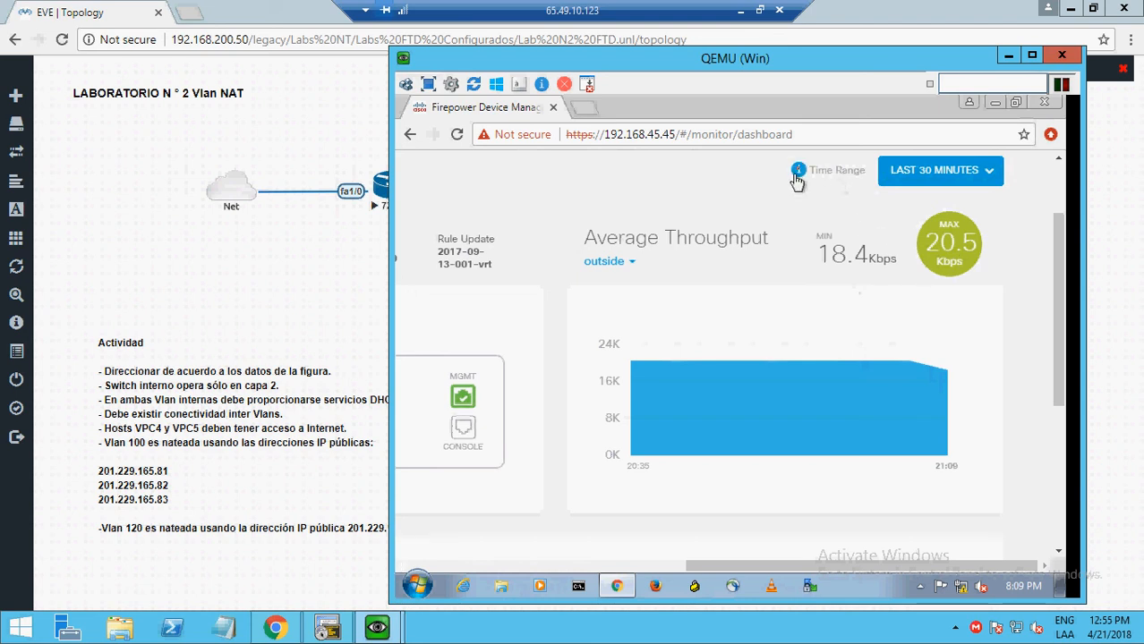
mouse_move(799, 170)
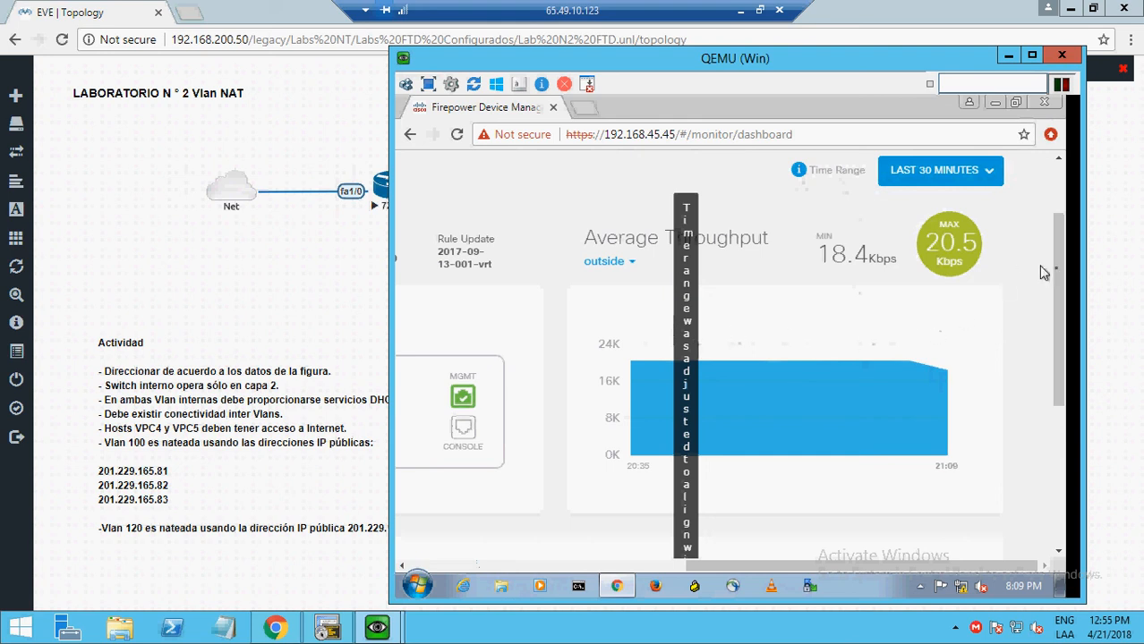
drag(1061, 277, 1034, 272)
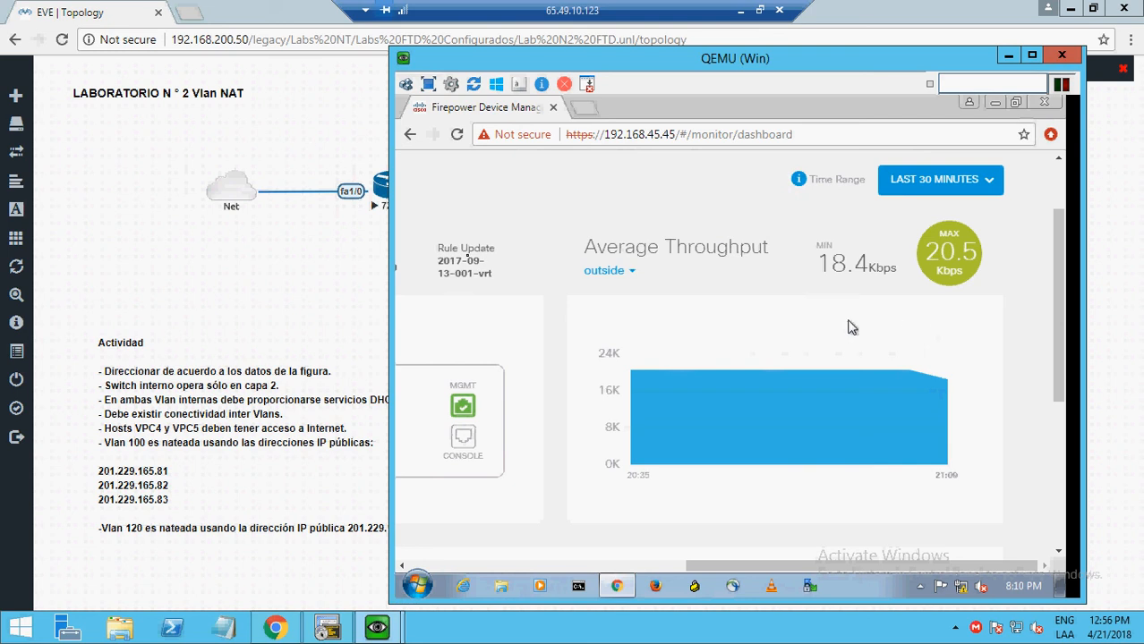
- Reload the dashboard and reselect 'outside' and Last 30 minutes on the Average Throughput chart
click(456, 135)
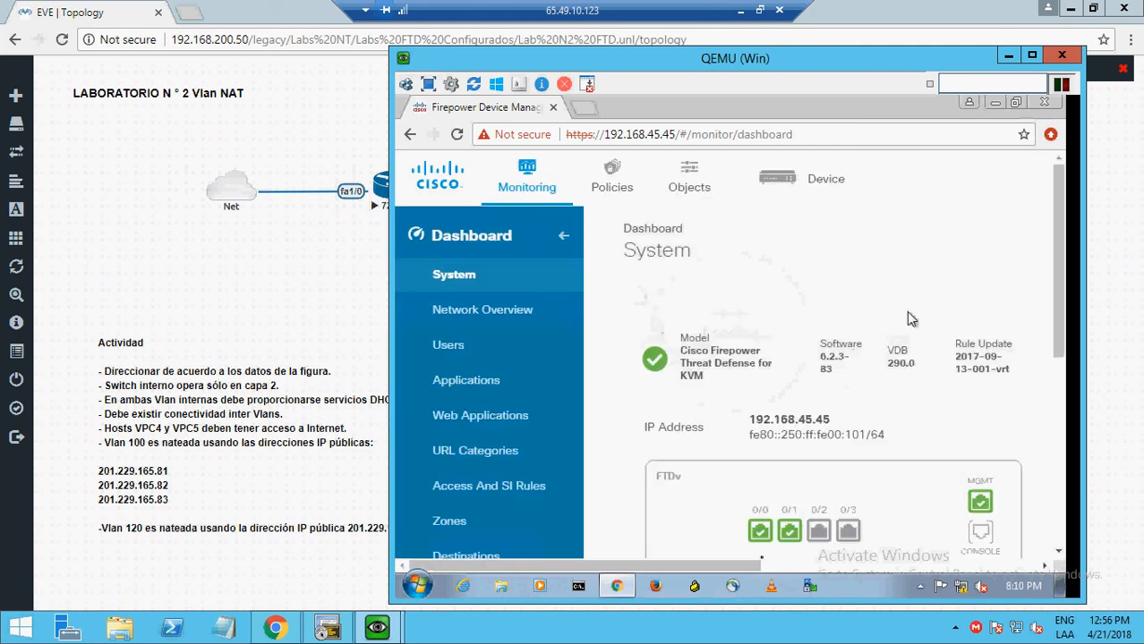
click(883, 566)
click(883, 569)
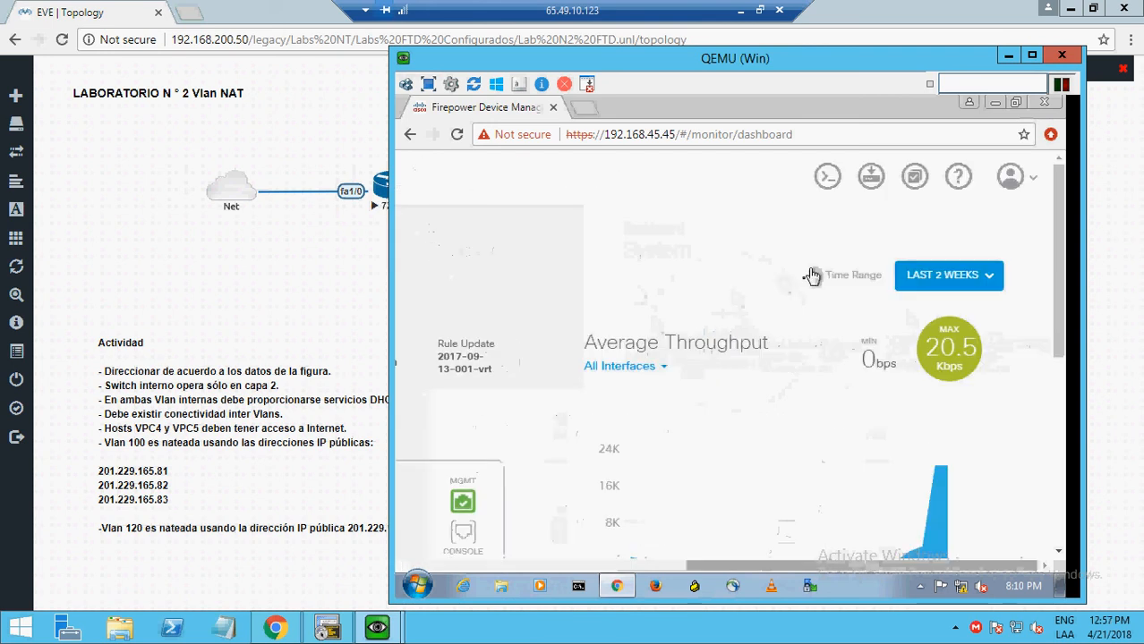
click(637, 371)
click(634, 453)
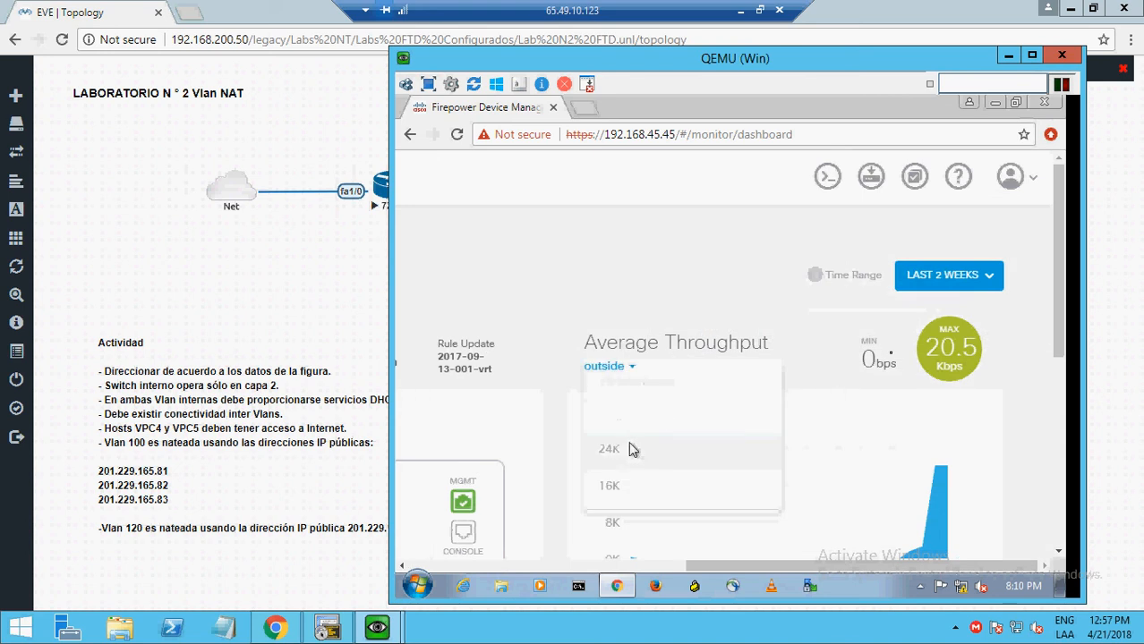
click(972, 272)
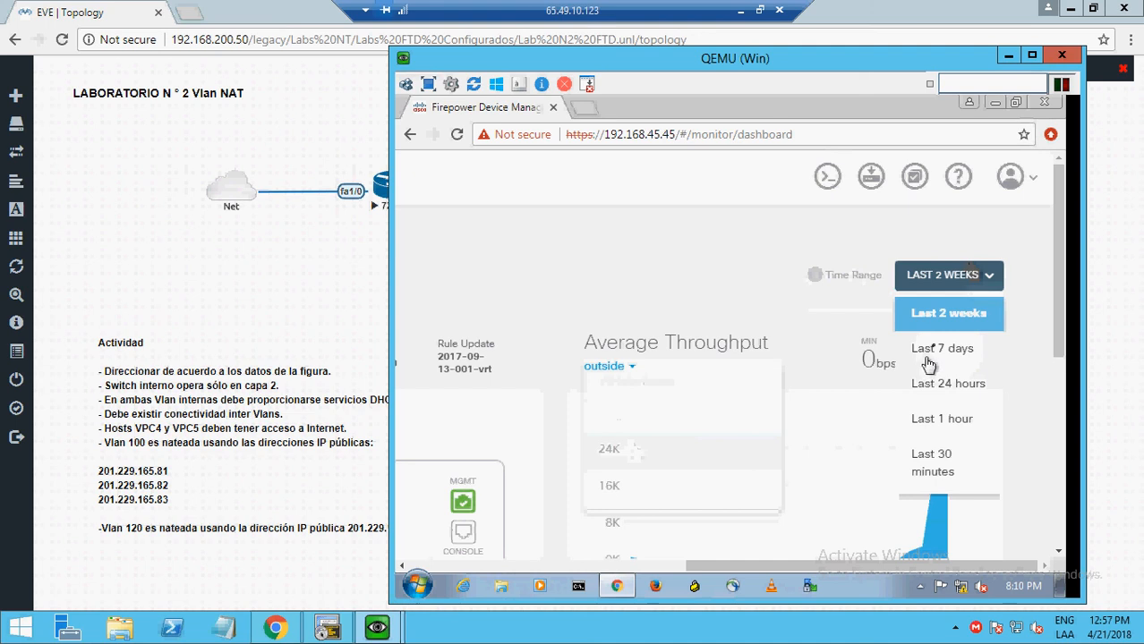
click(934, 467)
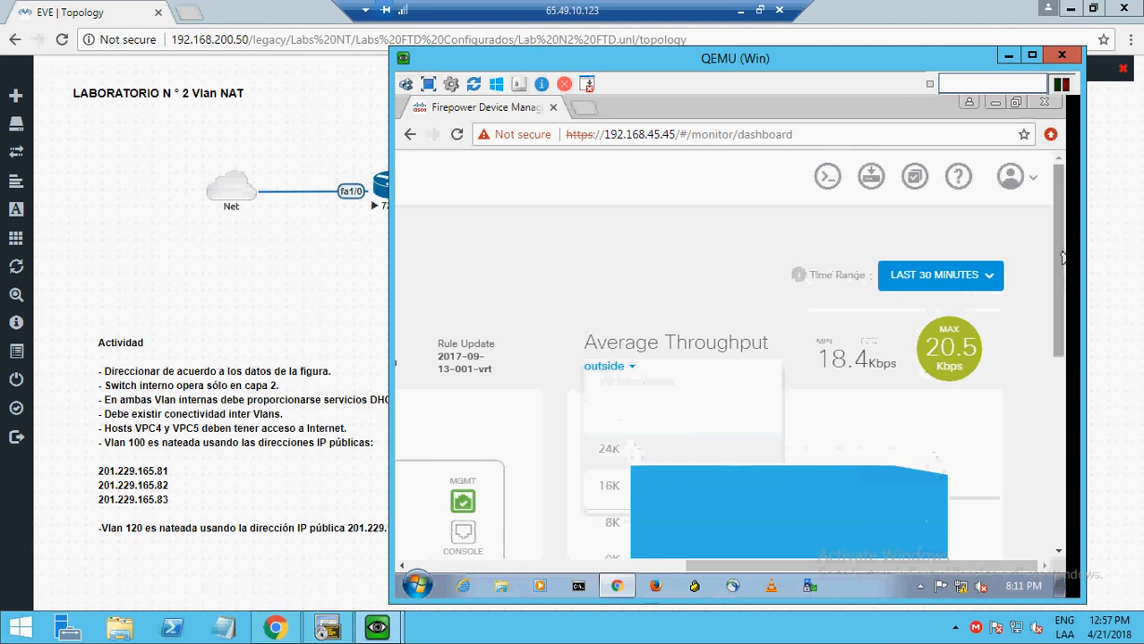
drag(1062, 262, 1063, 298)
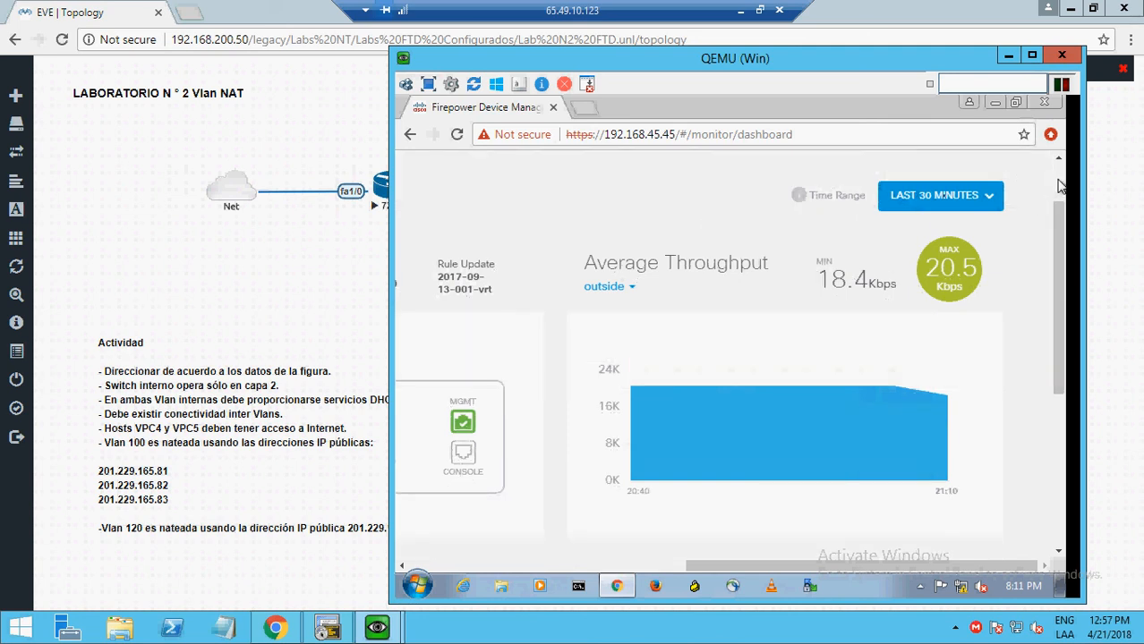
scroll(577, 244, up, 1)
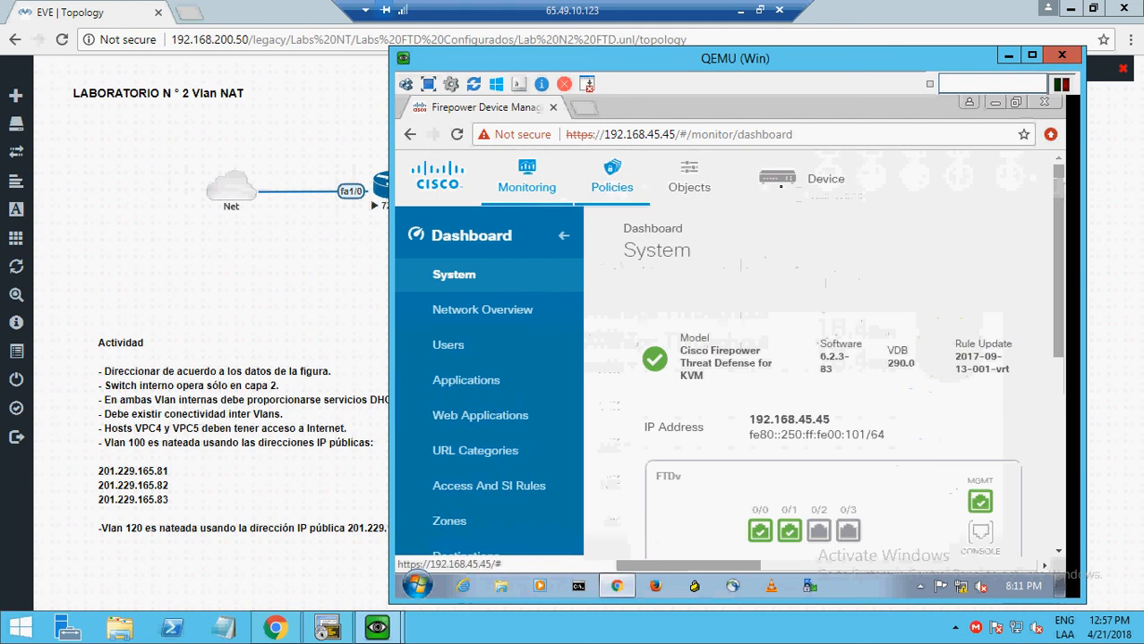
- Open the Device Summary page and restore the remote desktop session to a window
click(784, 190)
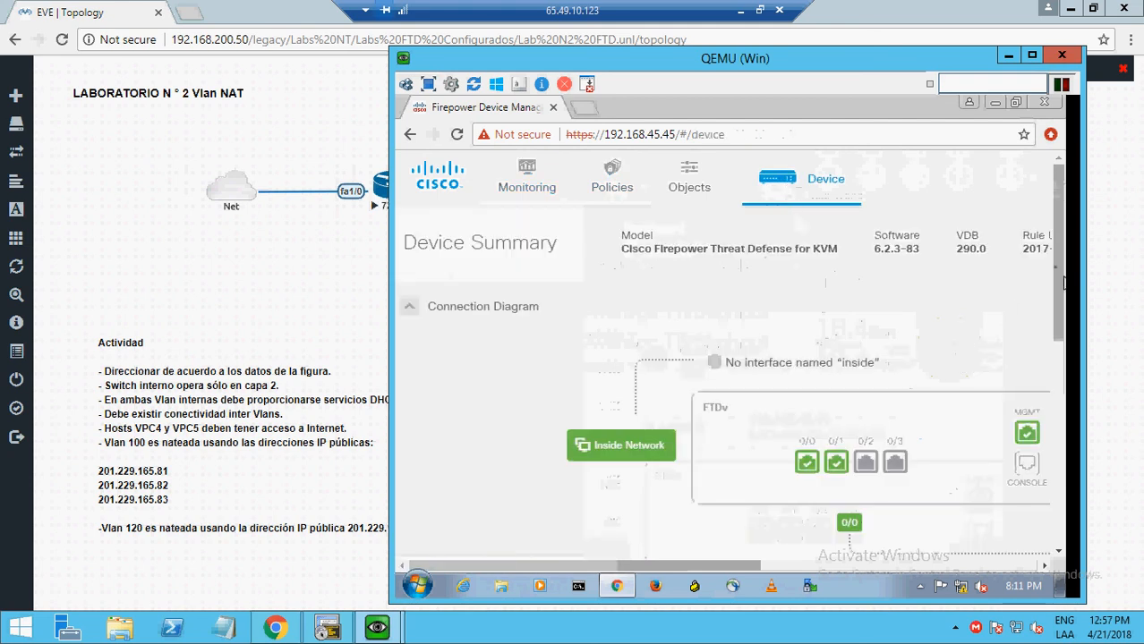
drag(1055, 274, 1061, 350)
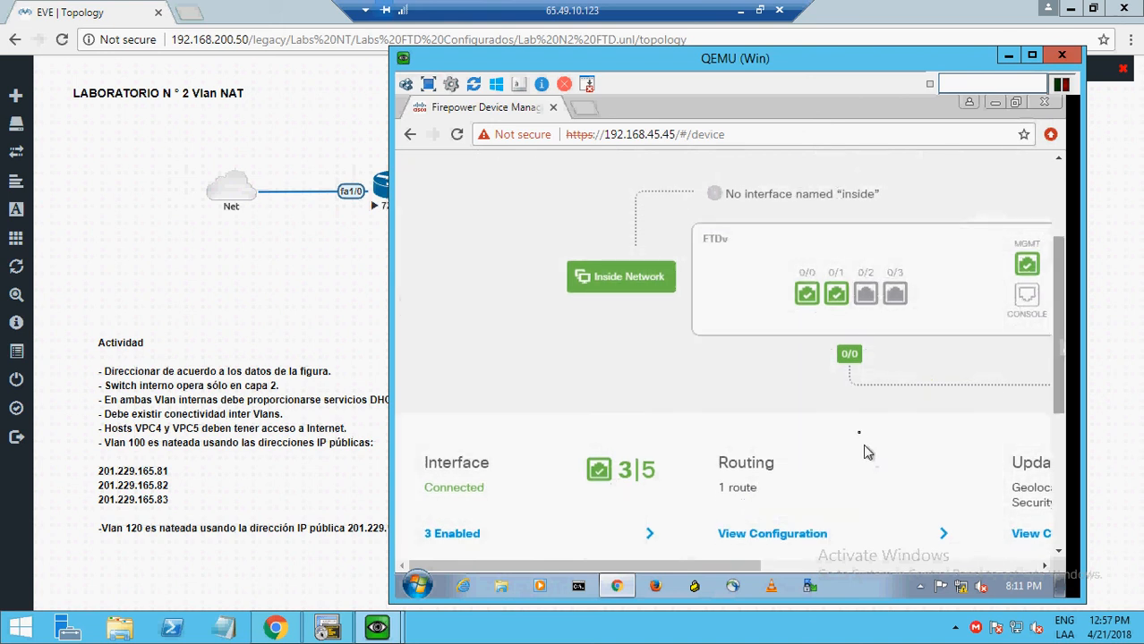
click(759, 10)
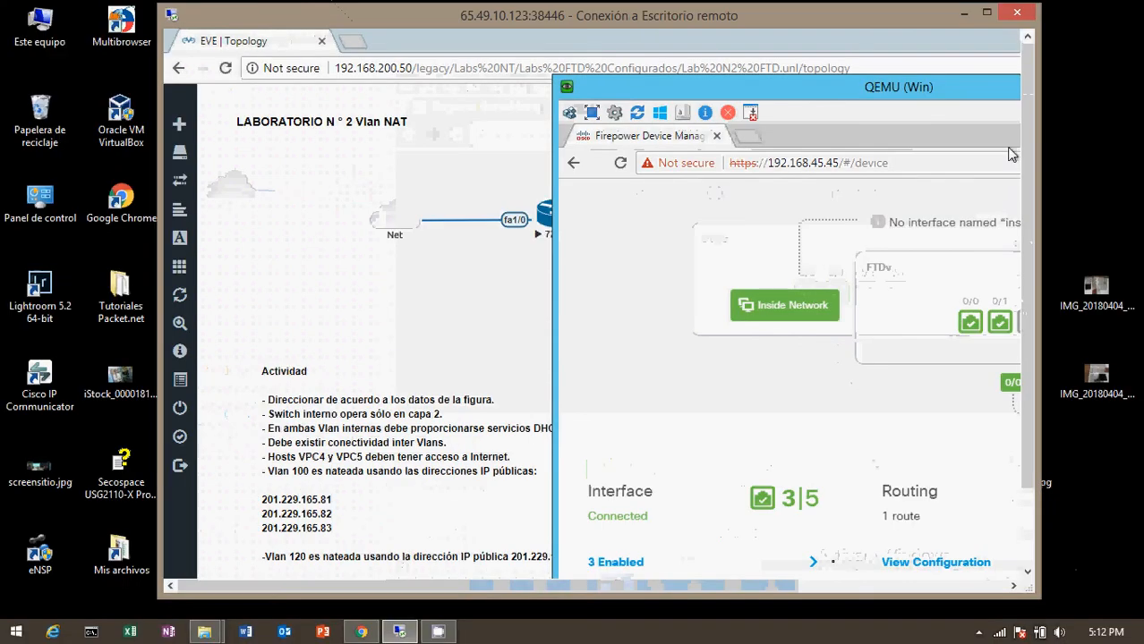
- Bring up the CamStudio recorder from the tray's hidden icons
click(978, 633)
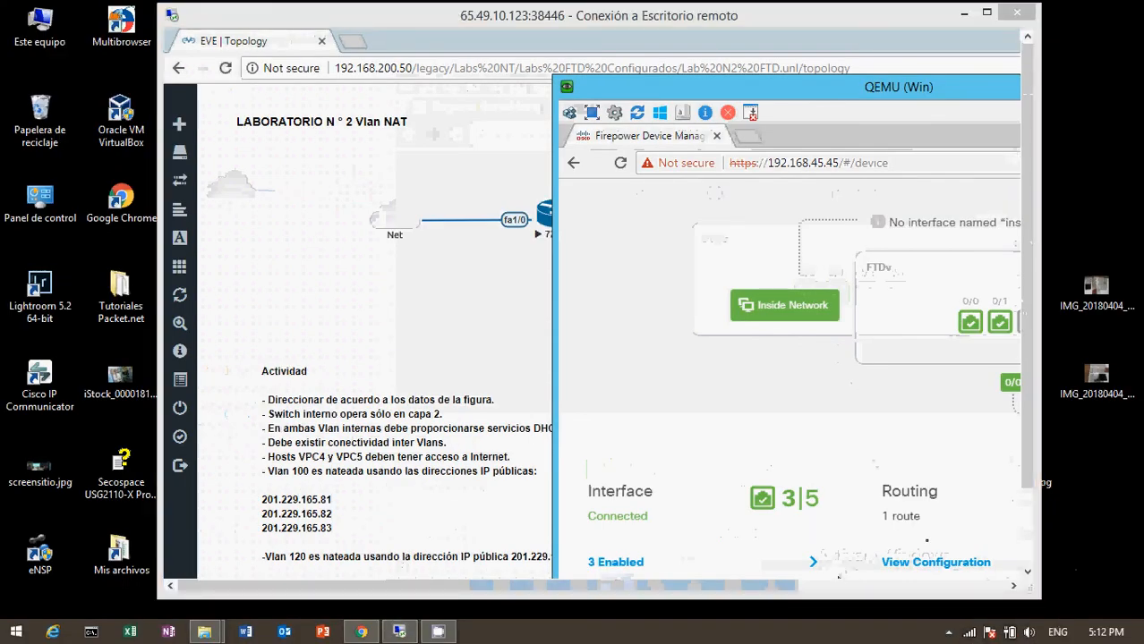
click(948, 633)
click(958, 526)
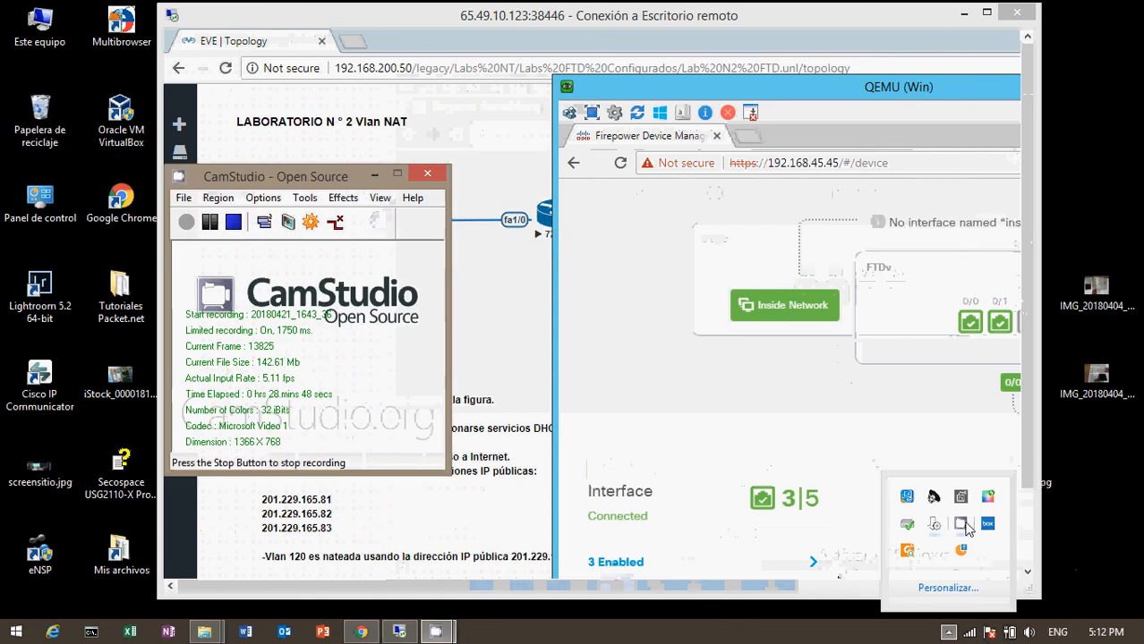